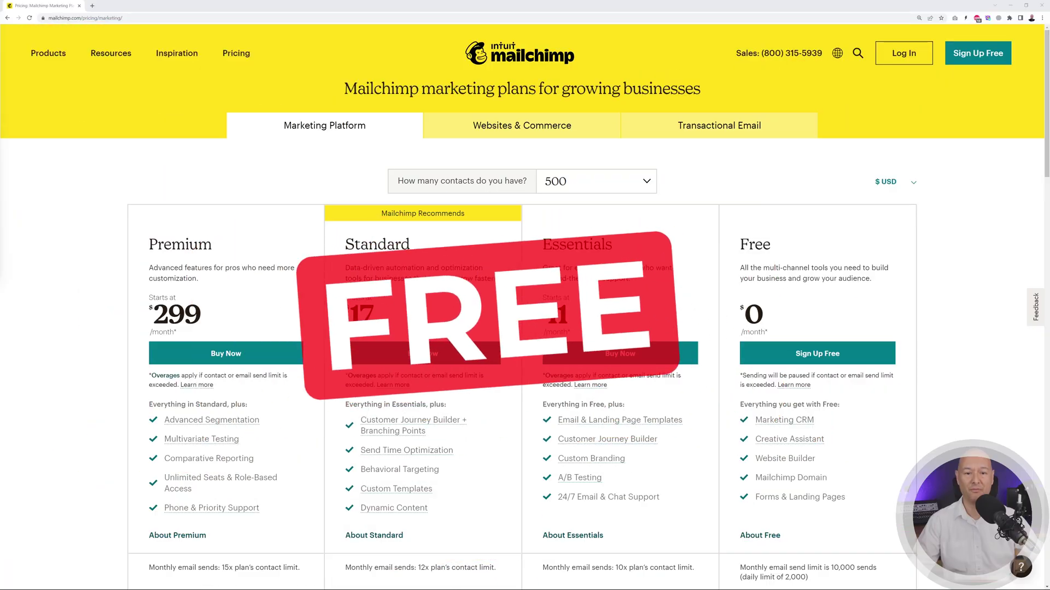
- Set Mailchimp's contact count to 100,000, showing Premium at $825 and Standard at $605
{"action": "left_click", "coordinate": [641, 182]}
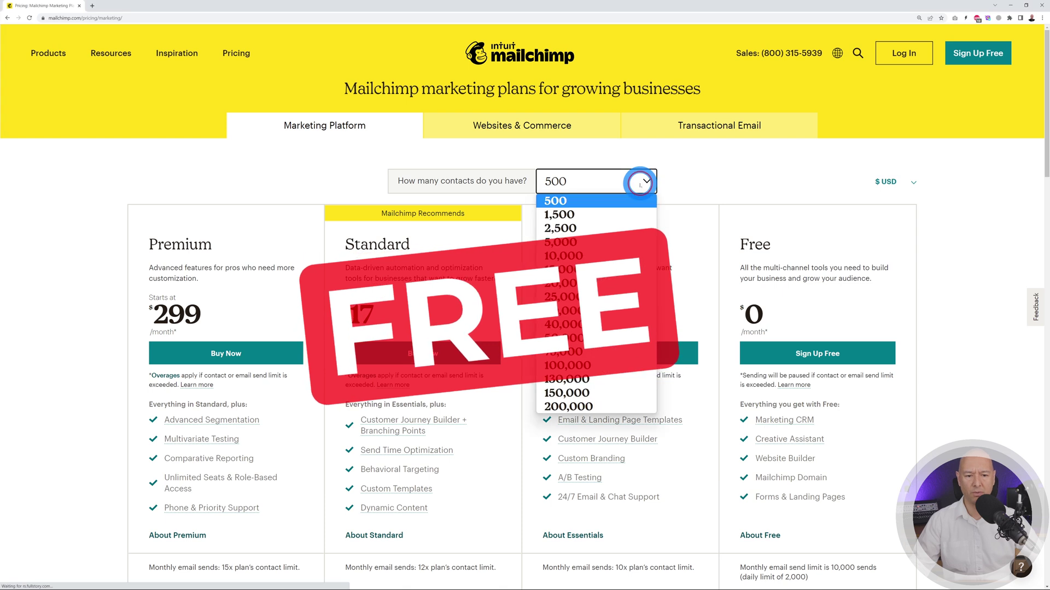
{"action": "left_click", "coordinate": [639, 183]}
{"action": "left_click", "coordinate": [691, 184]}
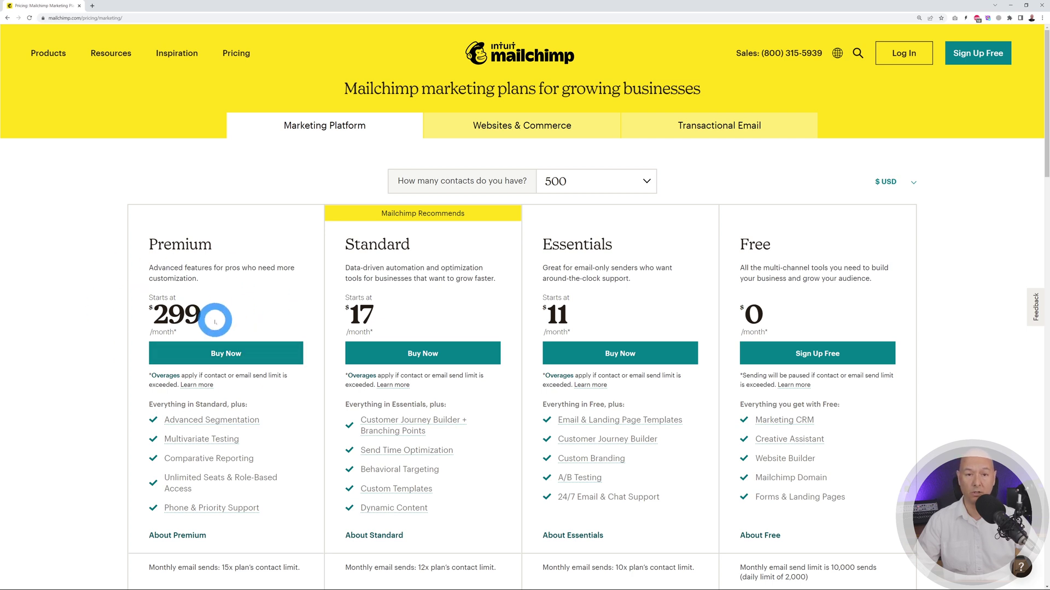
{"action": "left_click", "coordinate": [623, 182]}
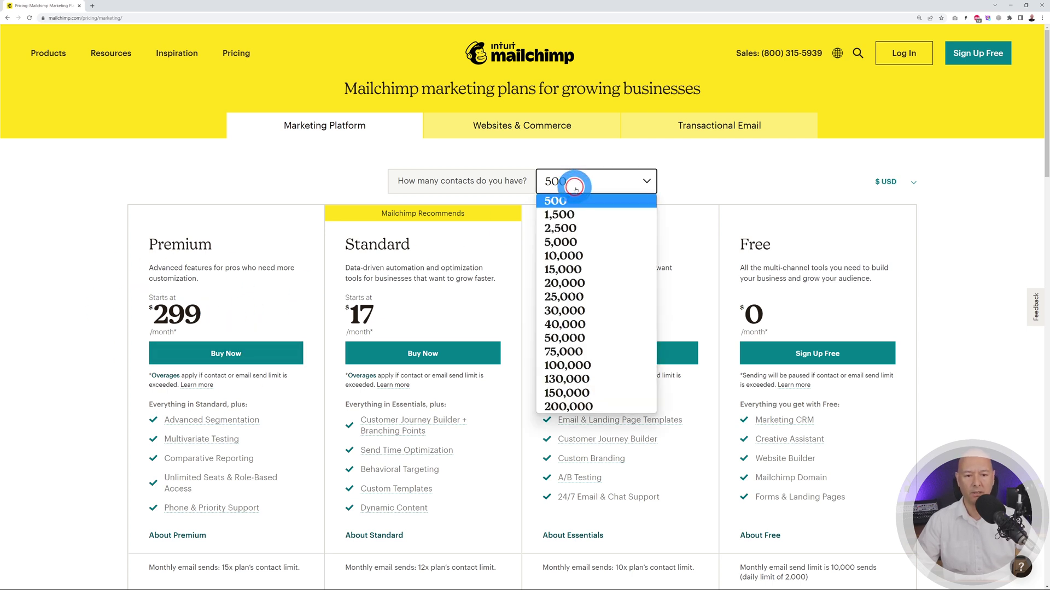
{"action": "left_click", "coordinate": [602, 362]}
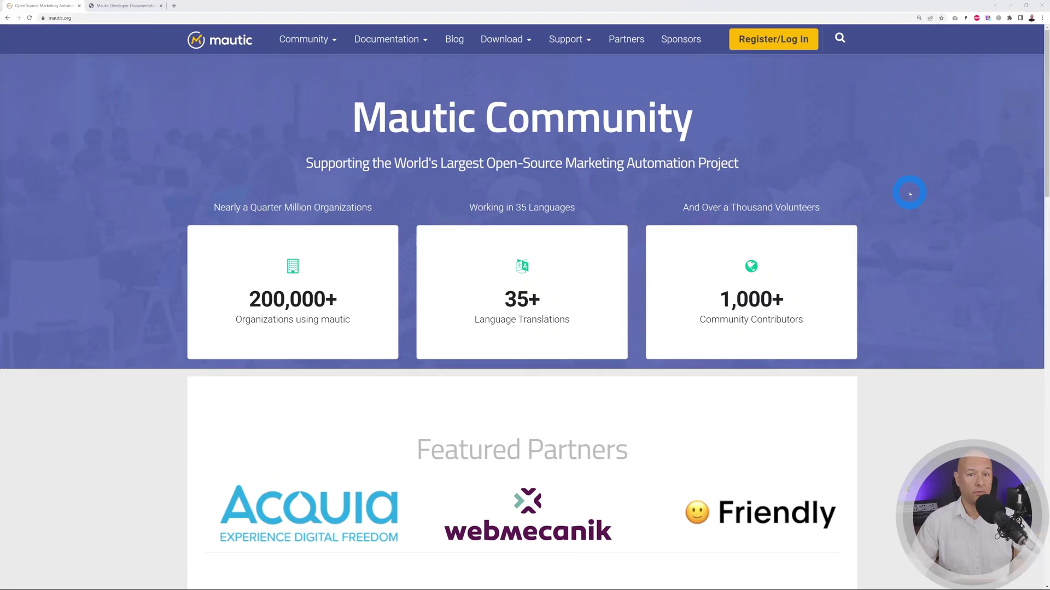
- Highlight the Mautic heading and the 'Open-Source Marketing Automation Project' subheading, then deselect
{"action": "left_click_drag", "start_coordinate": [354, 116], "coordinate": [462, 119]}
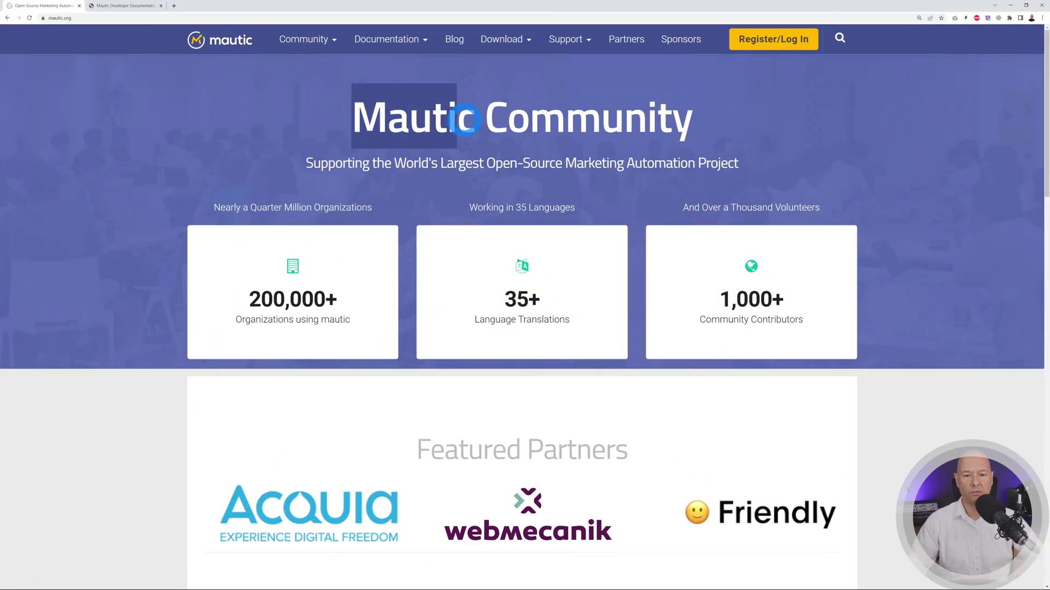
{"action": "left_click", "coordinate": [487, 156]}
{"action": "left_click_drag", "start_coordinate": [487, 164], "coordinate": [723, 163]}
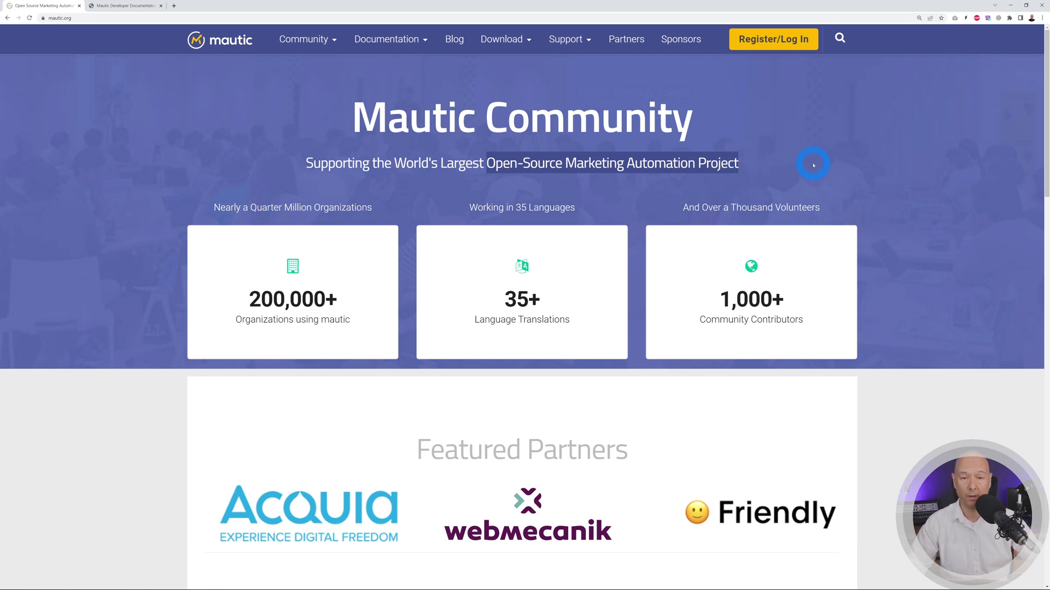
{"action": "left_click", "coordinate": [813, 165]}
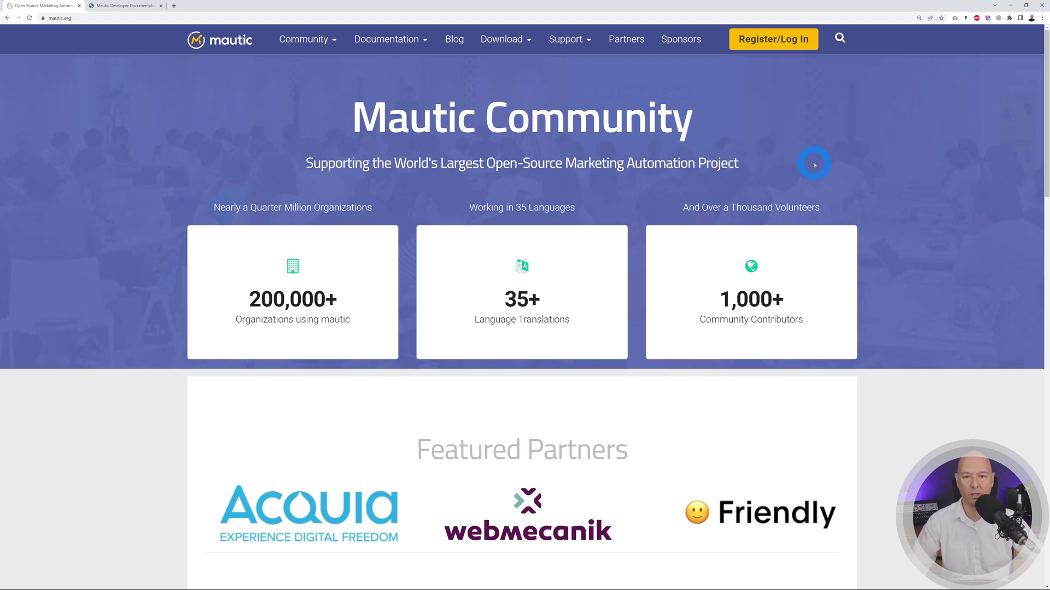
- Go to Download > Releases > Mautic Releases, showing 4.2.2 as latest stable
{"action": "mouse_move", "coordinate": [521, 47]}
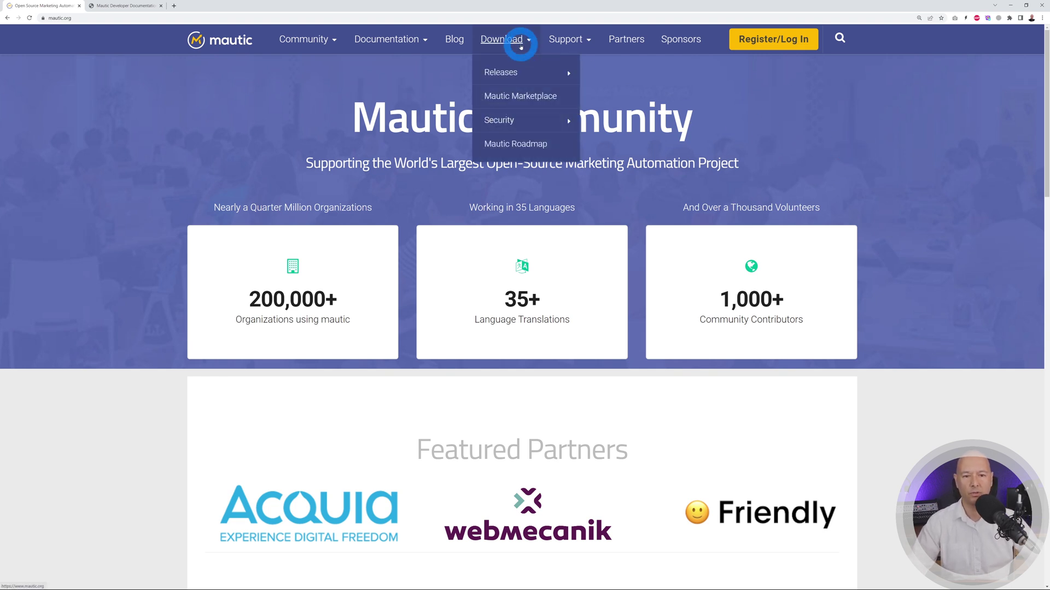
{"action": "mouse_move", "coordinate": [503, 73]}
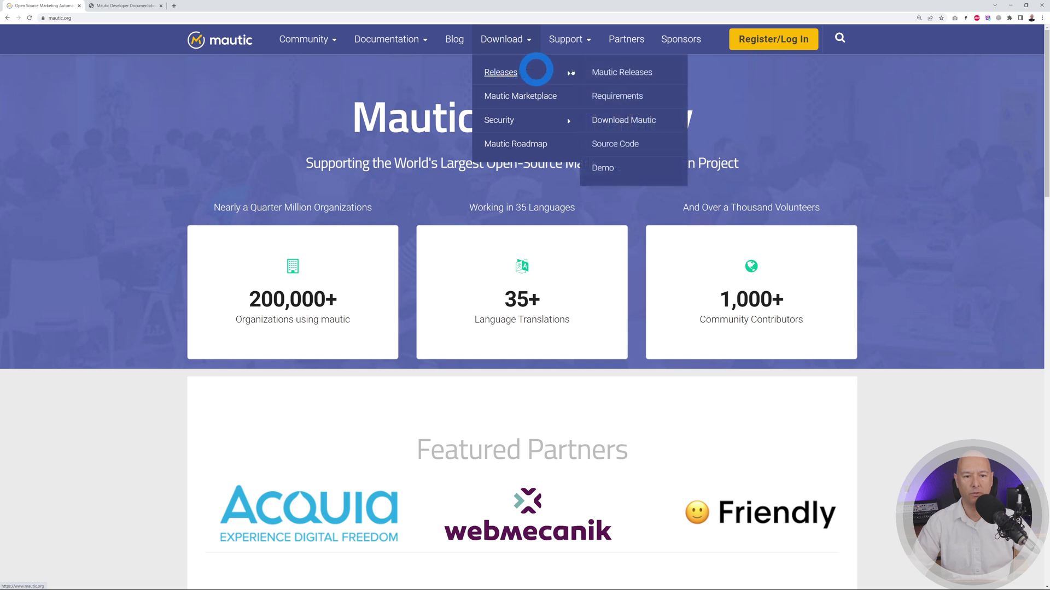
{"action": "left_click", "coordinate": [622, 74]}
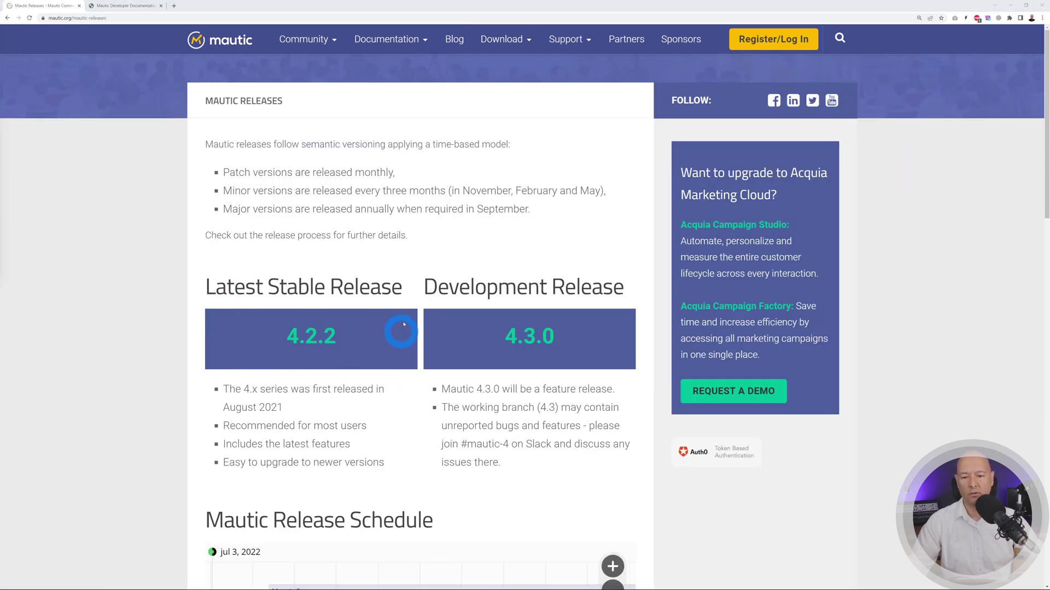
- Open the 4.2.2 release details on GitHub and zoom the page in several steps
{"action": "left_click", "coordinate": [314, 344]}
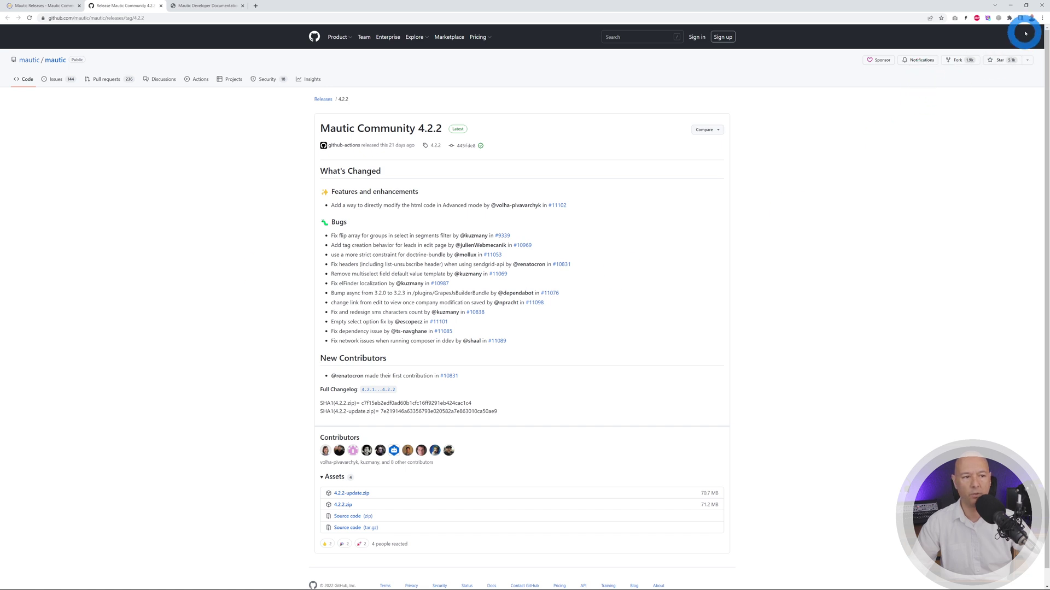
{"action": "left_click", "coordinate": [1042, 18]}
{"action": "left_click", "coordinate": [1023, 83]}
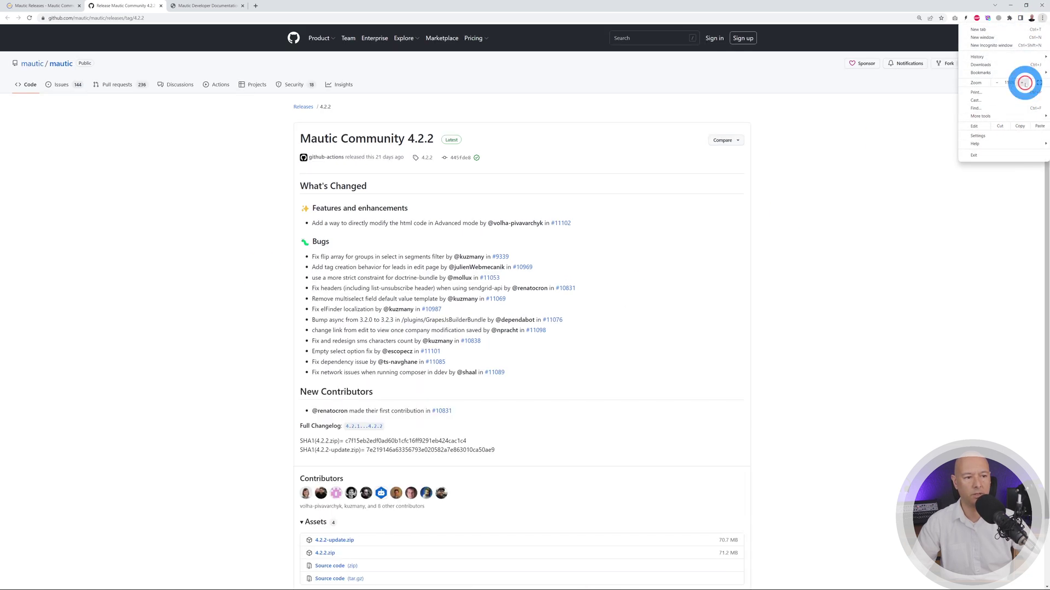
{"action": "left_click", "coordinate": [1022, 83]}
{"action": "left_click", "coordinate": [1023, 82]}
{"action": "left_click", "coordinate": [1023, 83]}
{"action": "left_click", "coordinate": [1023, 82]}
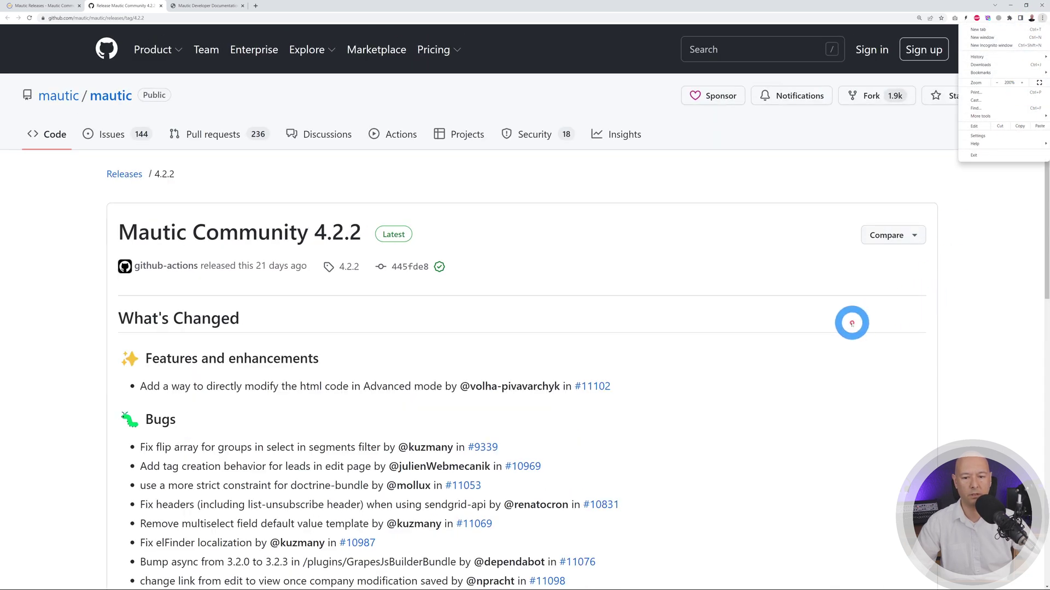
{"action": "left_click", "coordinate": [848, 323]}
- Download the 4.2.2.zip package from Assets and save it to Downloads
{"action": "scroll", "coordinate": [809, 321], "scroll_direction": "down", "scroll_amount": 5}
{"action": "scroll", "coordinate": [784, 320], "scroll_direction": "down", "scroll_amount": 4}
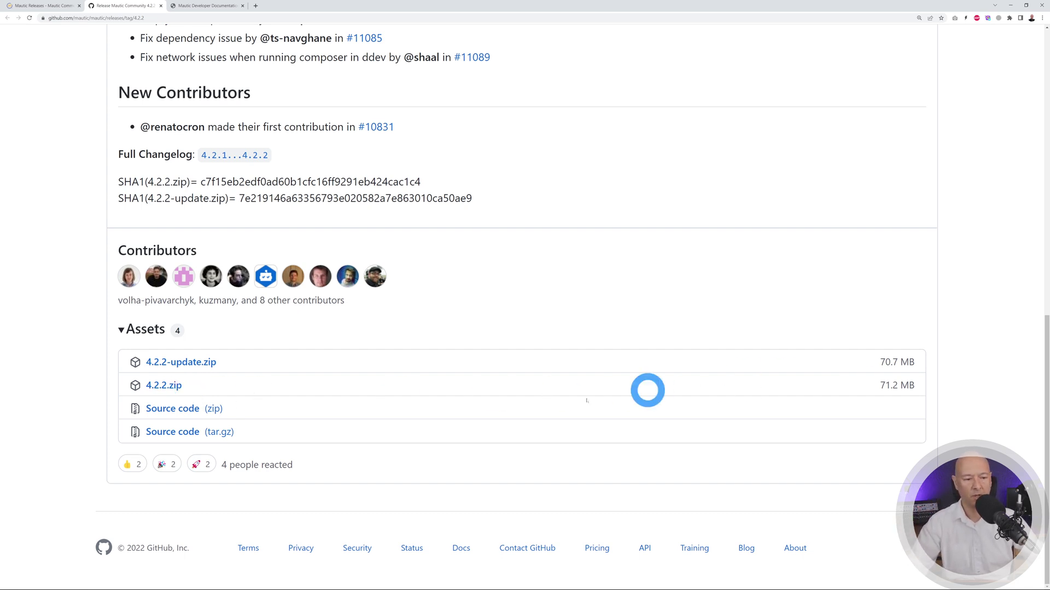
{"action": "left_click", "coordinate": [173, 389]}
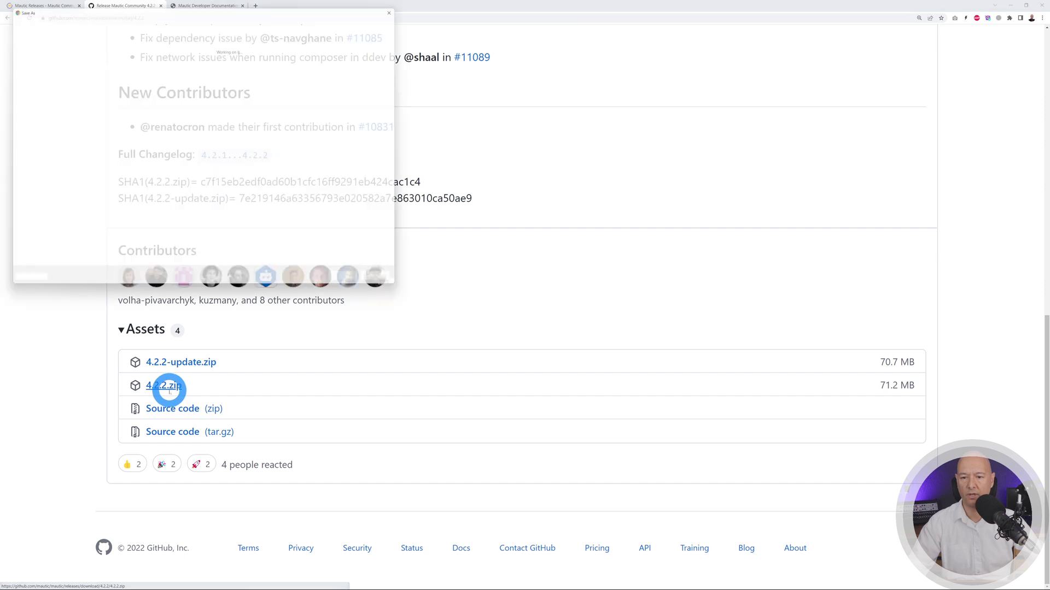
{"action": "left_click", "coordinate": [353, 285]}
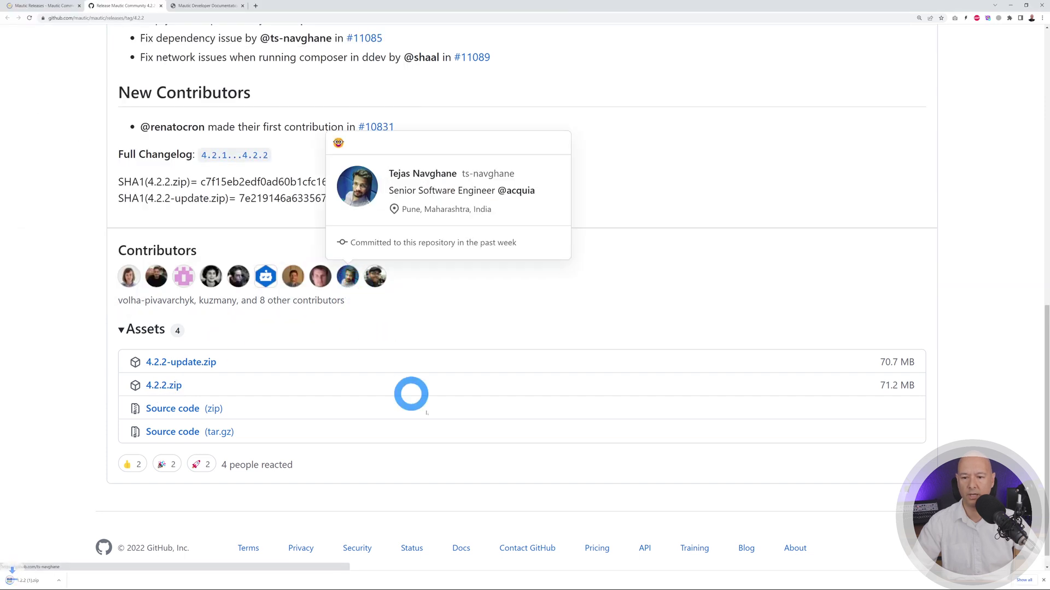
{"action": "left_click", "coordinate": [27, 579]}
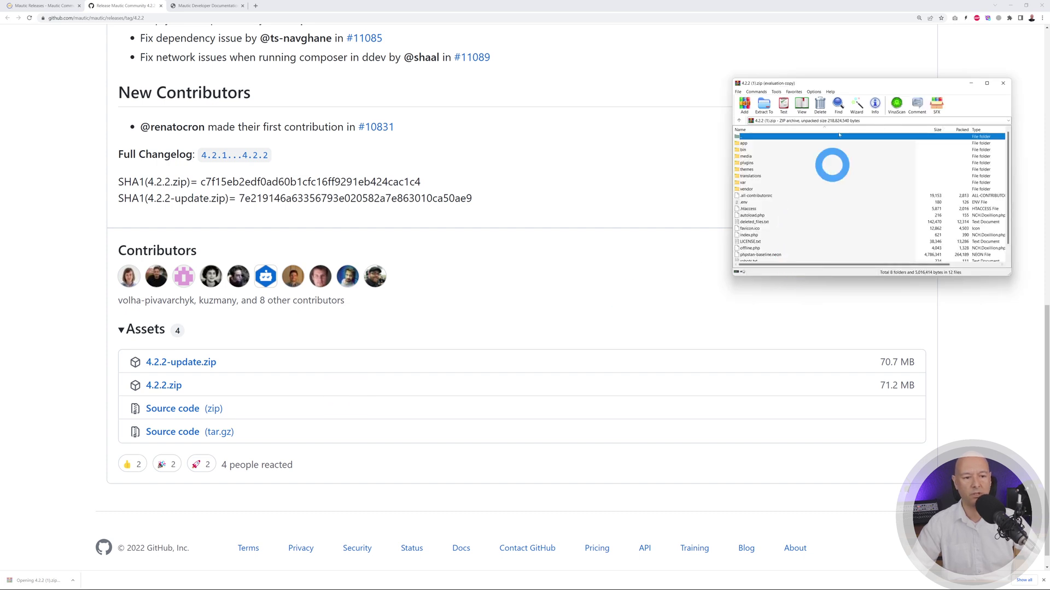
{"action": "left_click", "coordinate": [920, 154]}
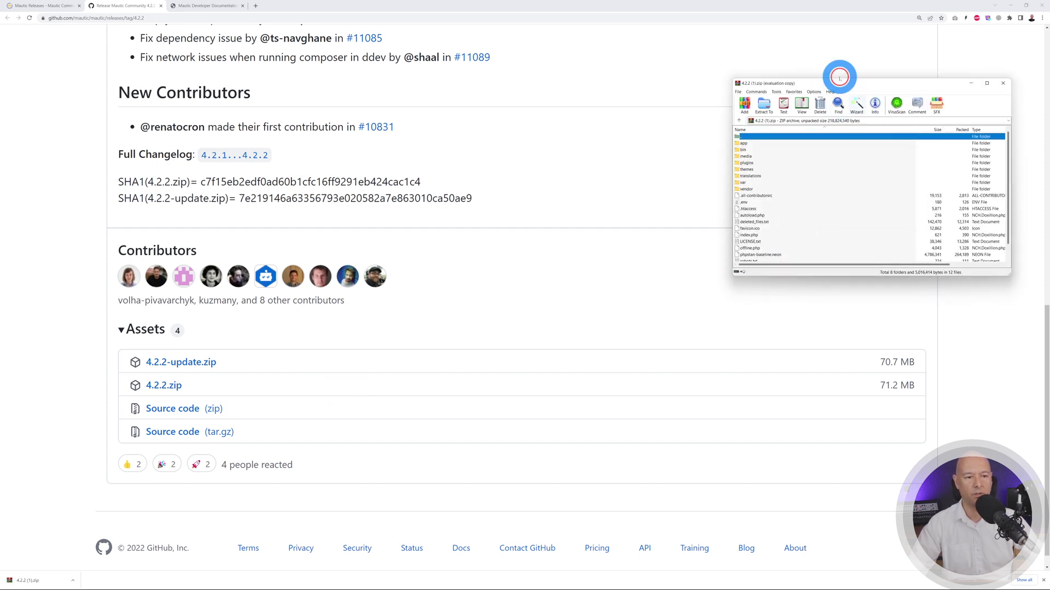
{"action": "left_click_drag", "start_coordinate": [843, 86], "coordinate": [448, 72]}
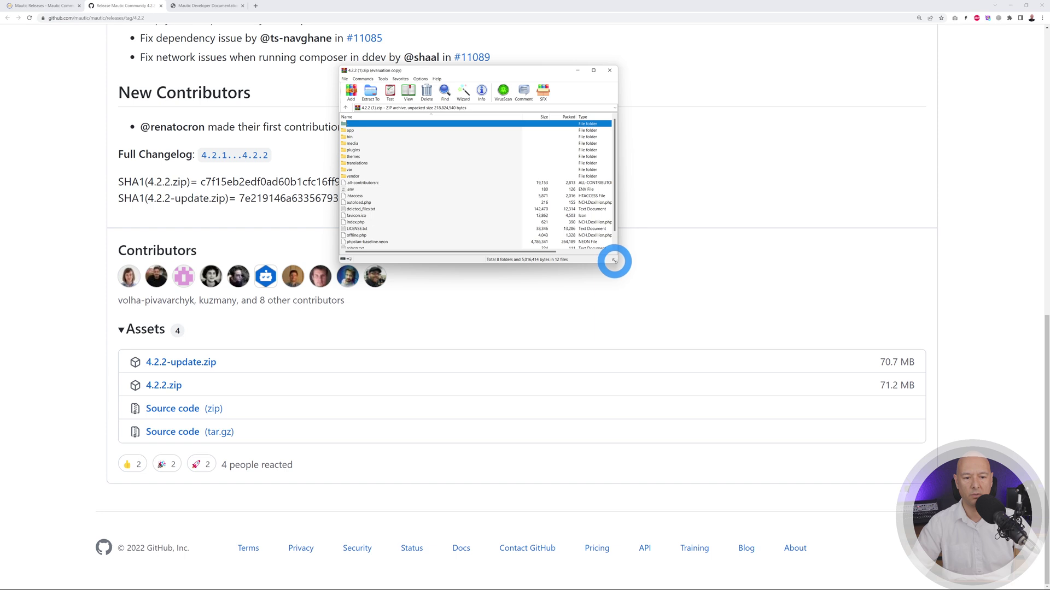
{"action": "left_click_drag", "start_coordinate": [614, 261], "coordinate": [660, 342]}
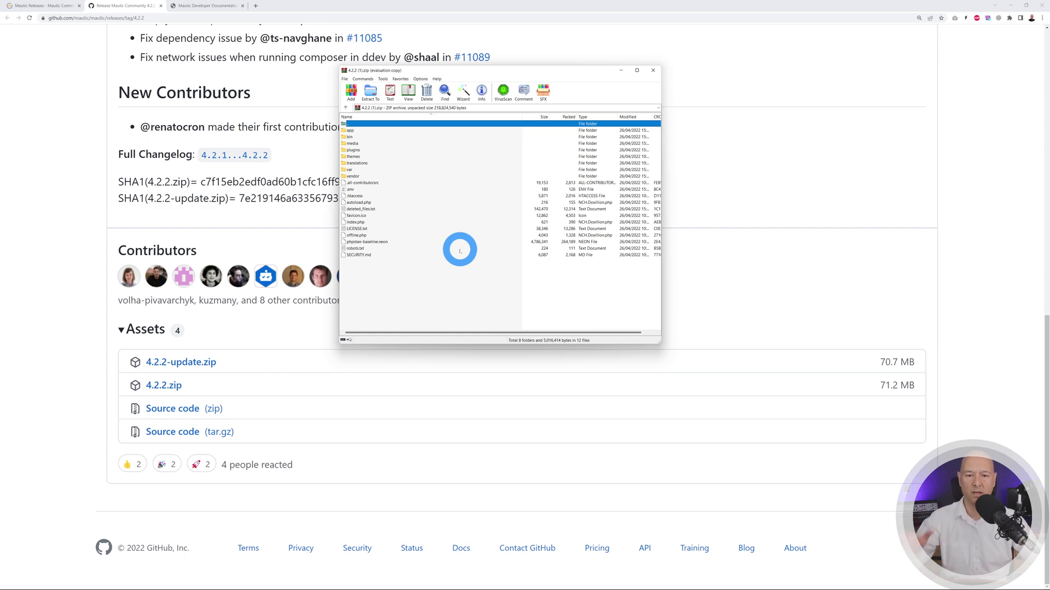
{"action": "left_click", "coordinate": [652, 70]}
- Scroll back to the top of the GitHub 4.2.2 release page
{"action": "scroll", "coordinate": [438, 300], "scroll_direction": "up", "scroll_amount": 3}
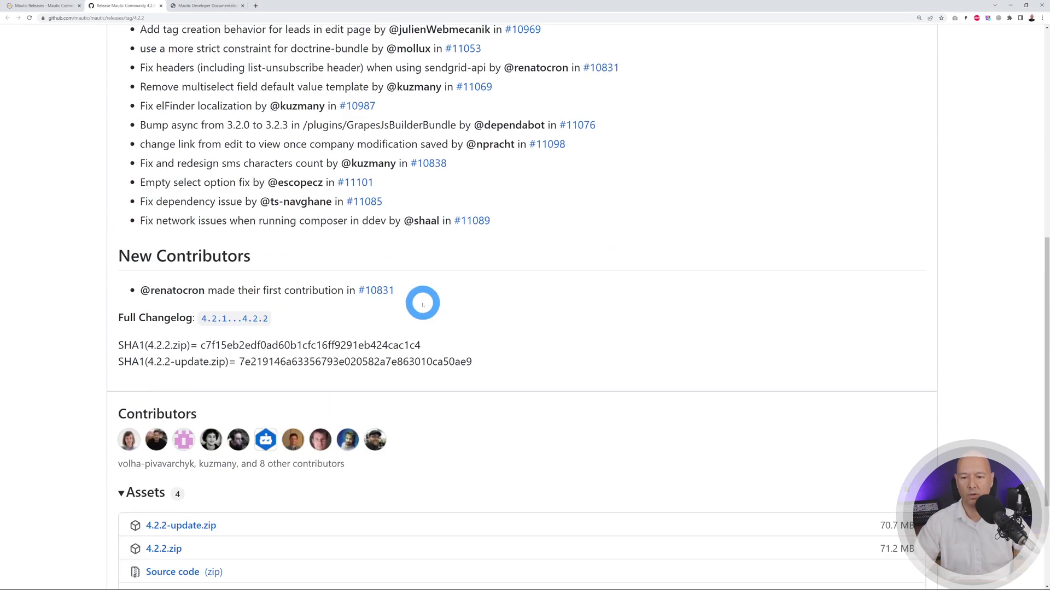
{"action": "scroll", "coordinate": [422, 303], "scroll_direction": "up", "scroll_amount": 8}
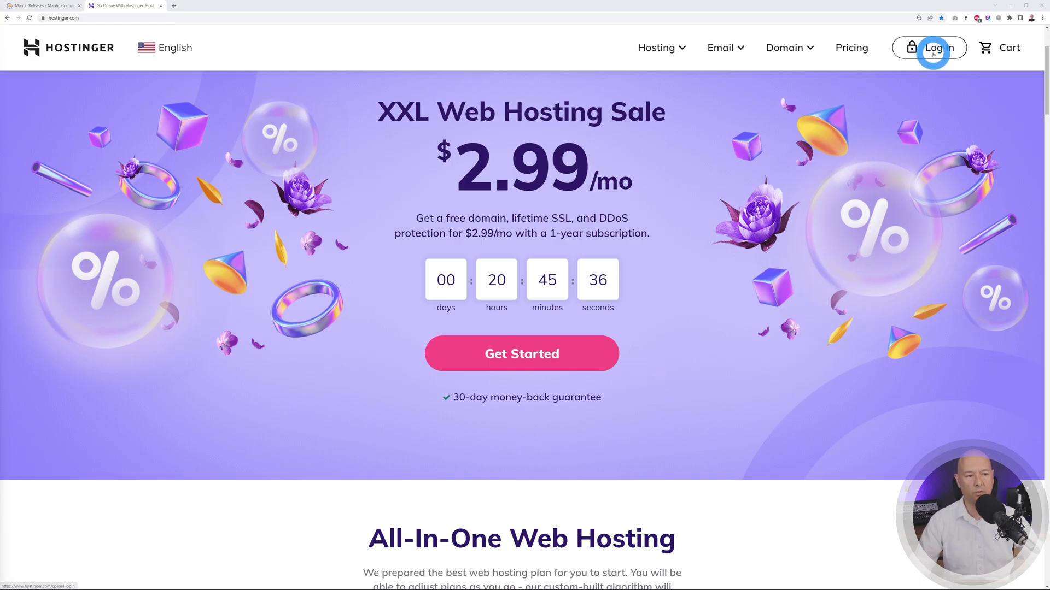
- Log in to Hostinger and open the mrwebreviews.com WordPress dashboard under the Business hosting plan
{"action": "left_click", "coordinate": [933, 50]}
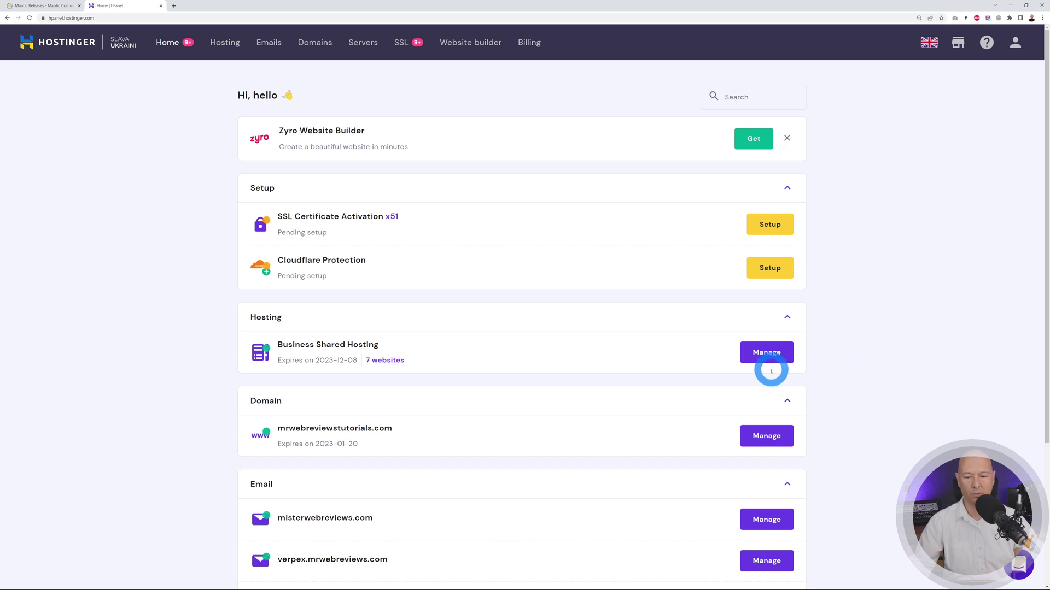
{"action": "left_click", "coordinate": [768, 355]}
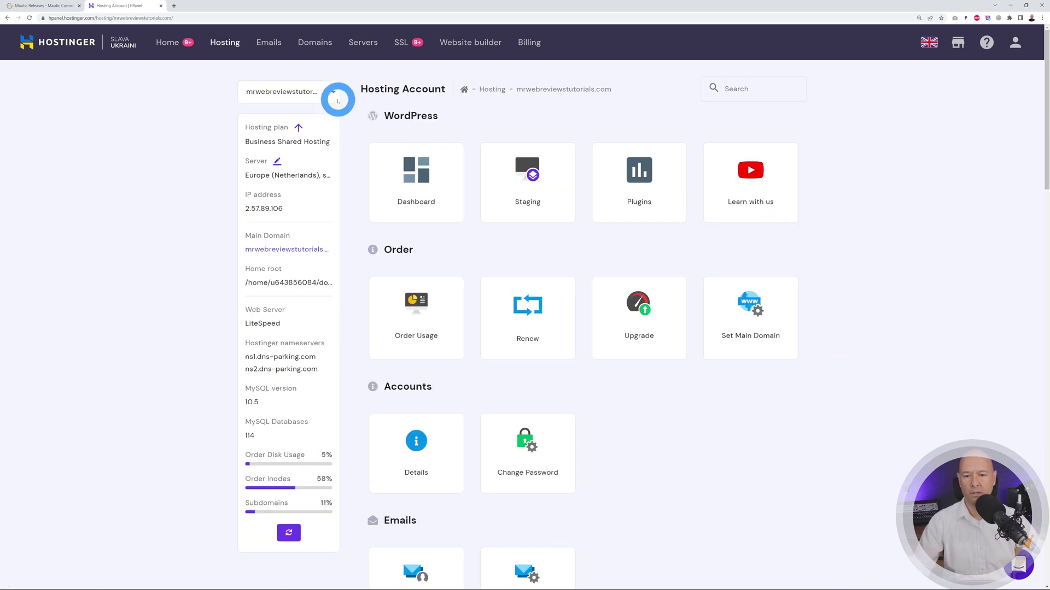
{"action": "left_click", "coordinate": [333, 93]}
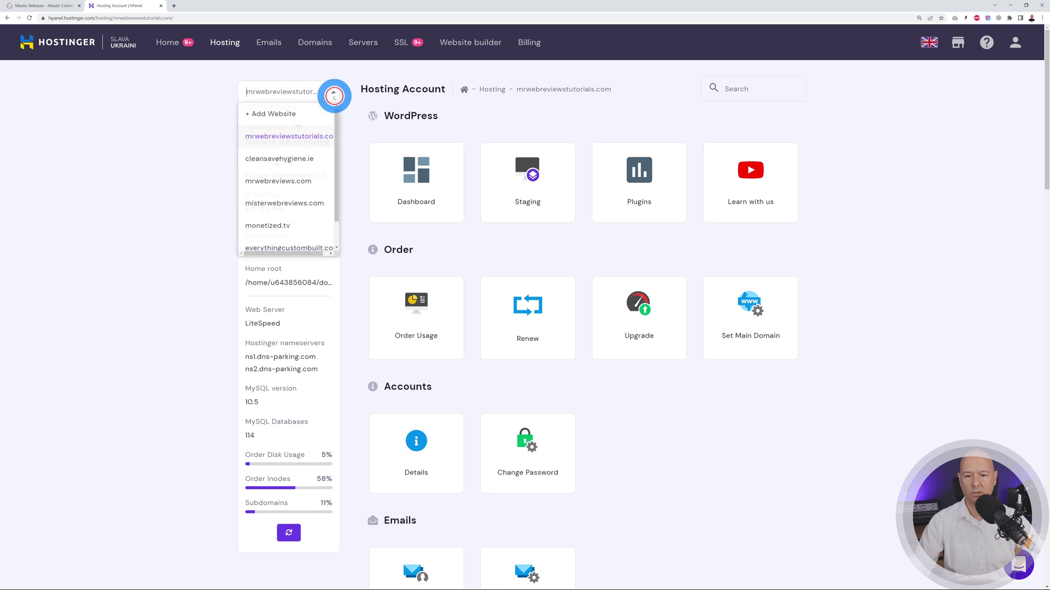
{"action": "left_click", "coordinate": [272, 182]}
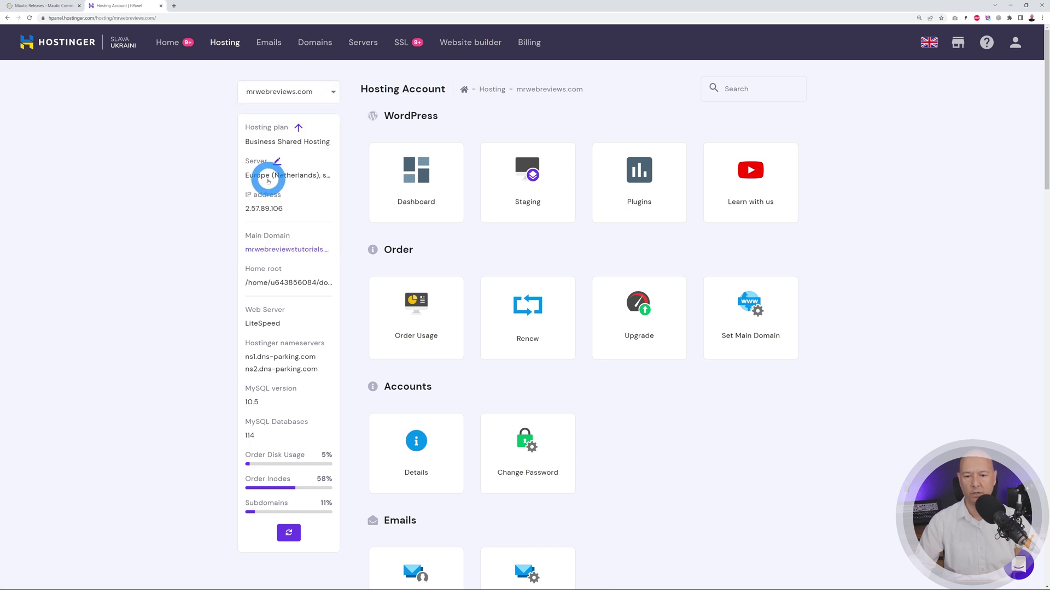
{"action": "left_click", "coordinate": [425, 193]}
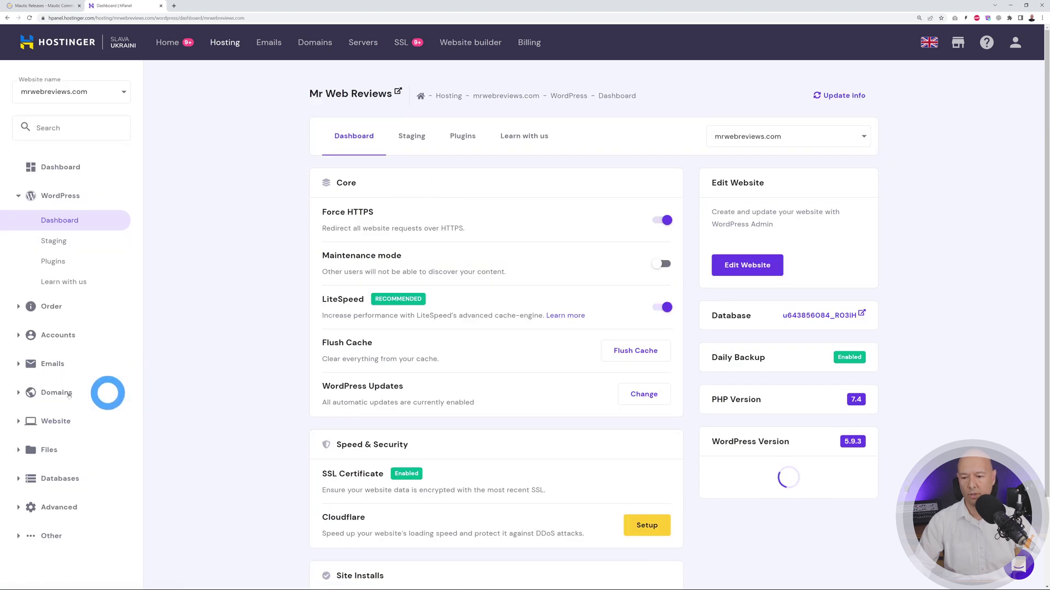
{"action": "left_click", "coordinate": [52, 392]}
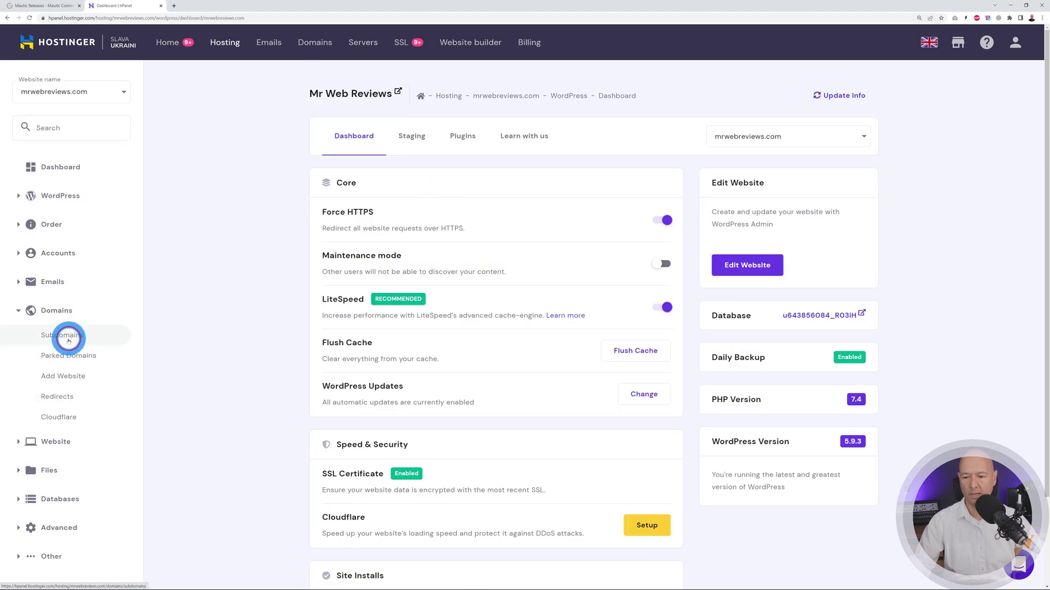
- Create the 'emails' subdomain with the custom folder ___emails
{"action": "left_click", "coordinate": [488, 156]}
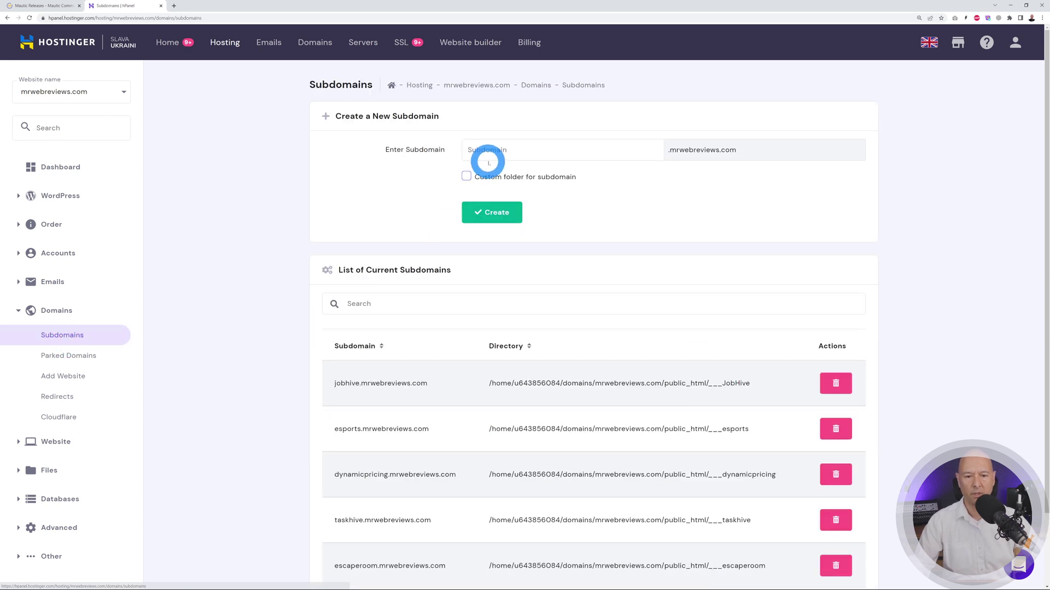
{"action": "type", "text": "emails"}
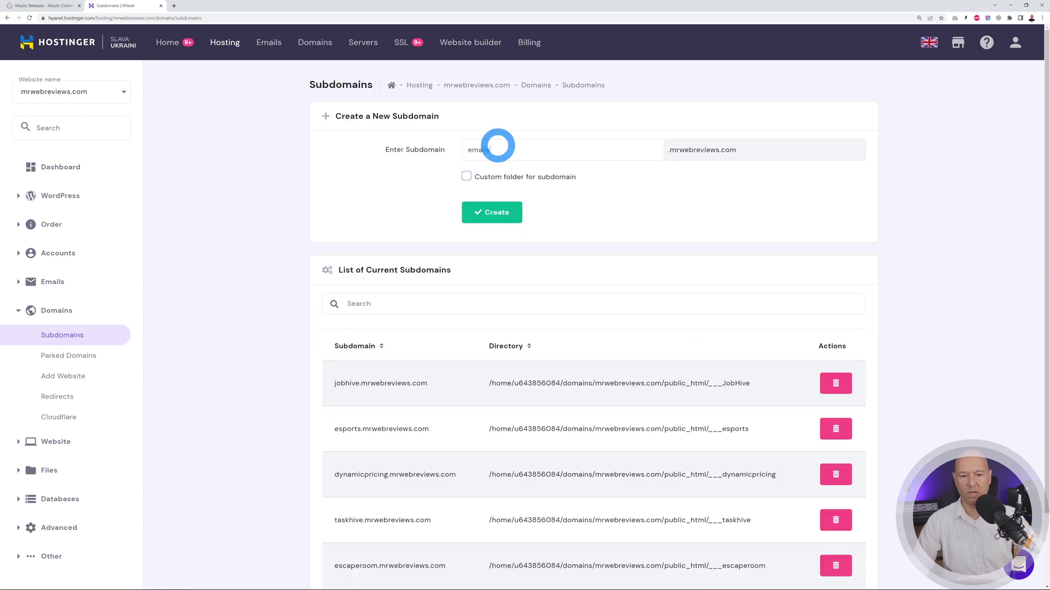
{"action": "left_click", "coordinate": [468, 178]}
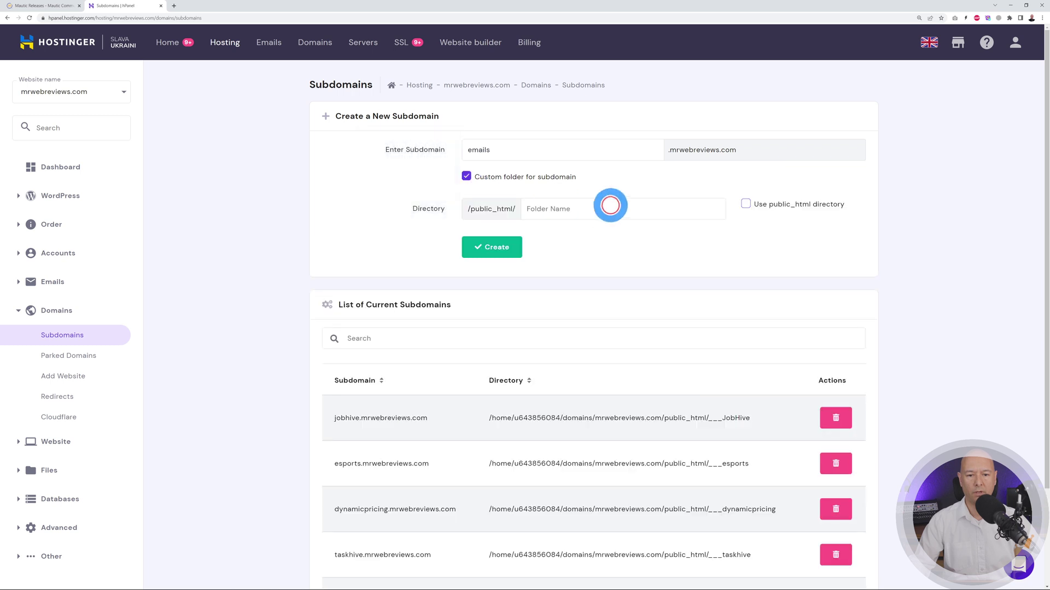
{"action": "left_click", "coordinate": [610, 208]}
{"action": "type", "text": "___emails"}
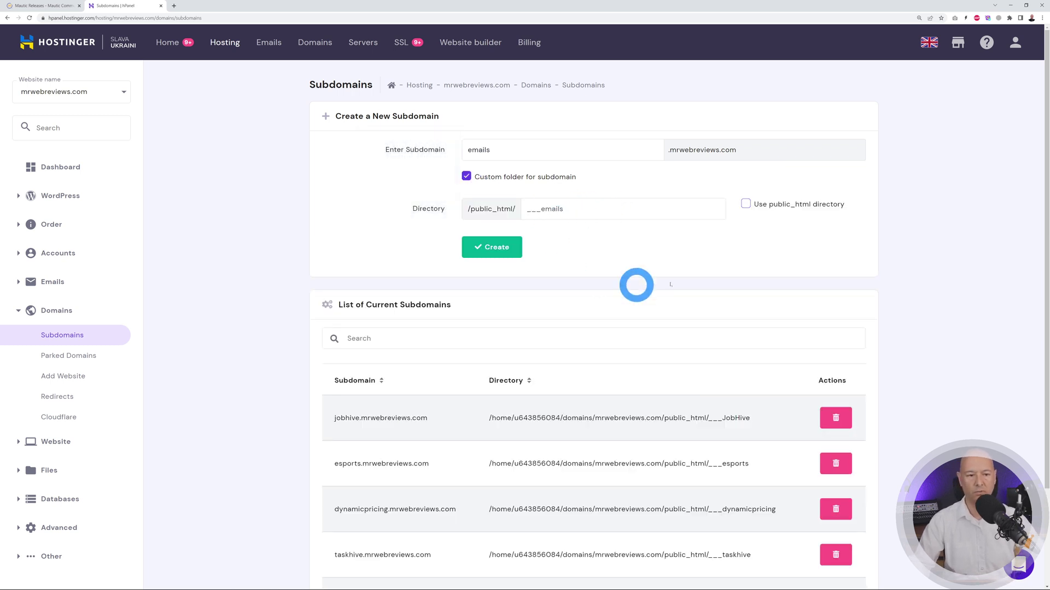
{"action": "left_click", "coordinate": [496, 248]}
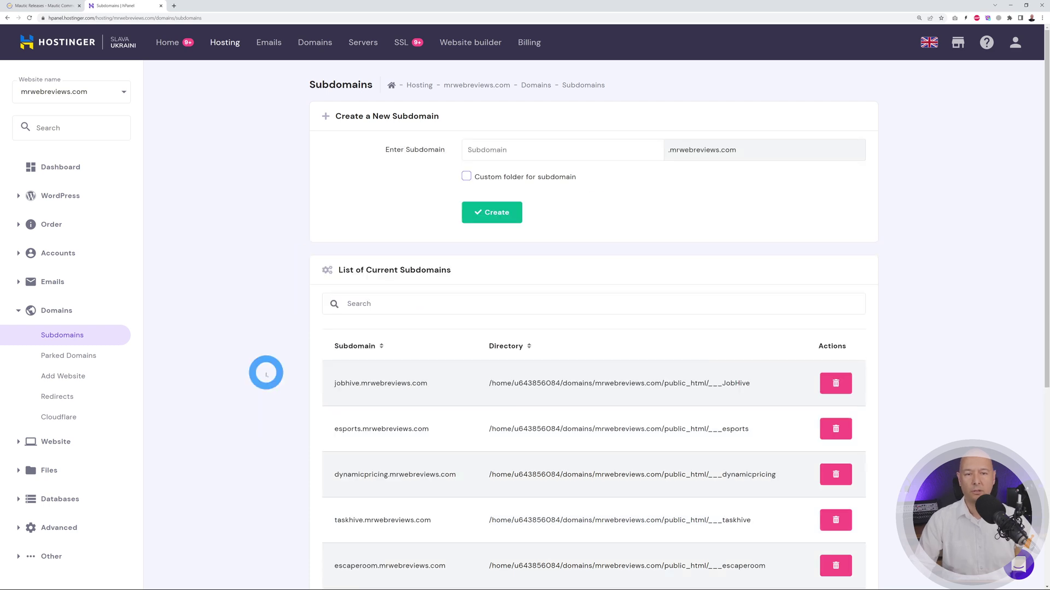
- Check the new emails subdomain's ___emails folder path in the subdomain list
{"action": "scroll", "coordinate": [266, 373], "scroll_direction": "down", "scroll_amount": 4}
{"action": "scroll", "coordinate": [265, 373], "scroll_direction": "down", "scroll_amount": 1}
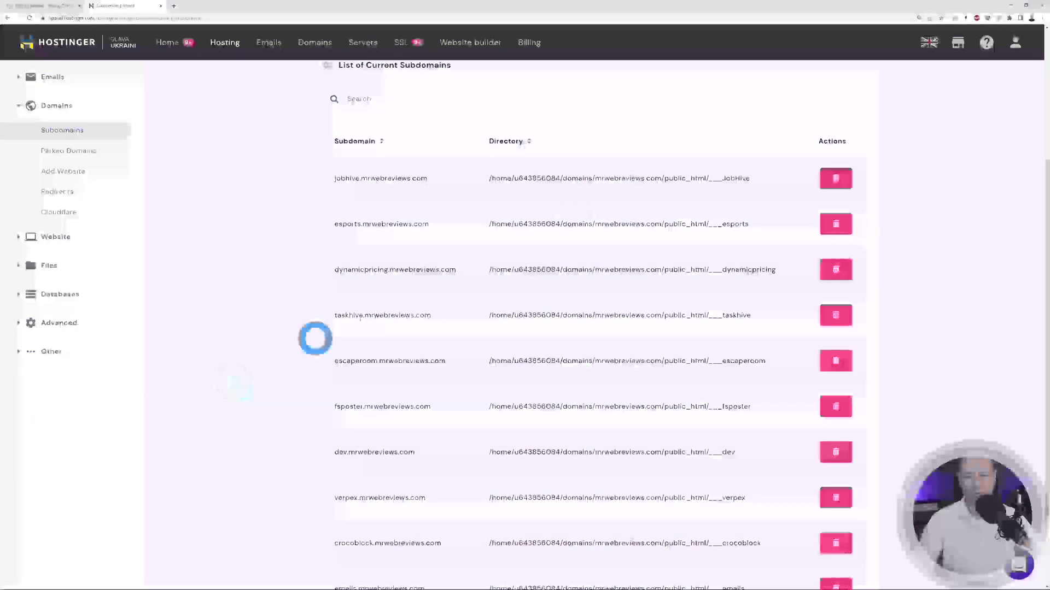
{"action": "scroll", "coordinate": [295, 312], "scroll_direction": "down", "scroll_amount": 3}
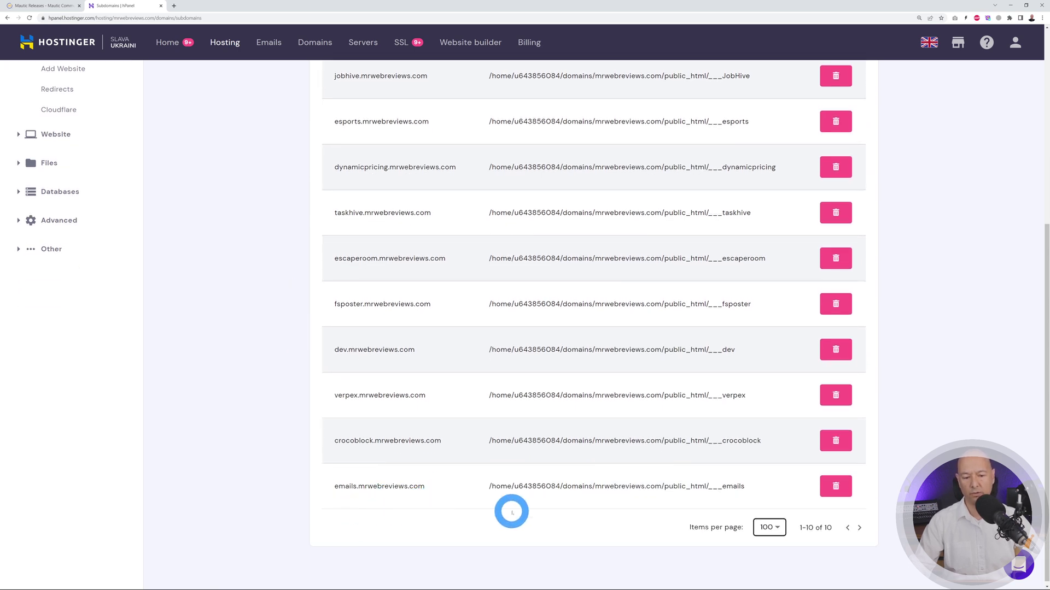
{"action": "double_click", "coordinate": [722, 486]}
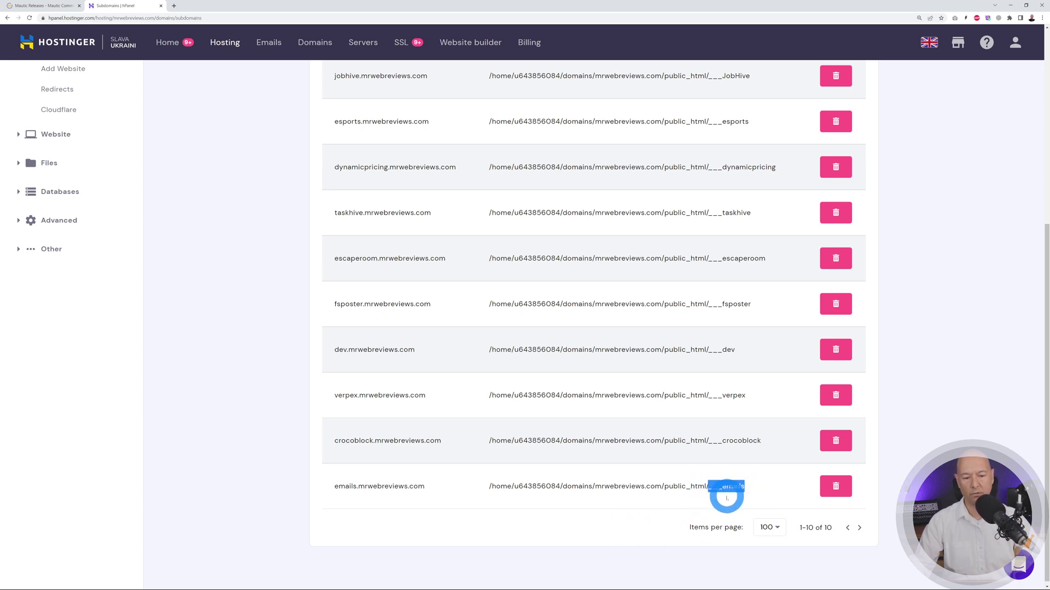
{"action": "left_click", "coordinate": [489, 526]}
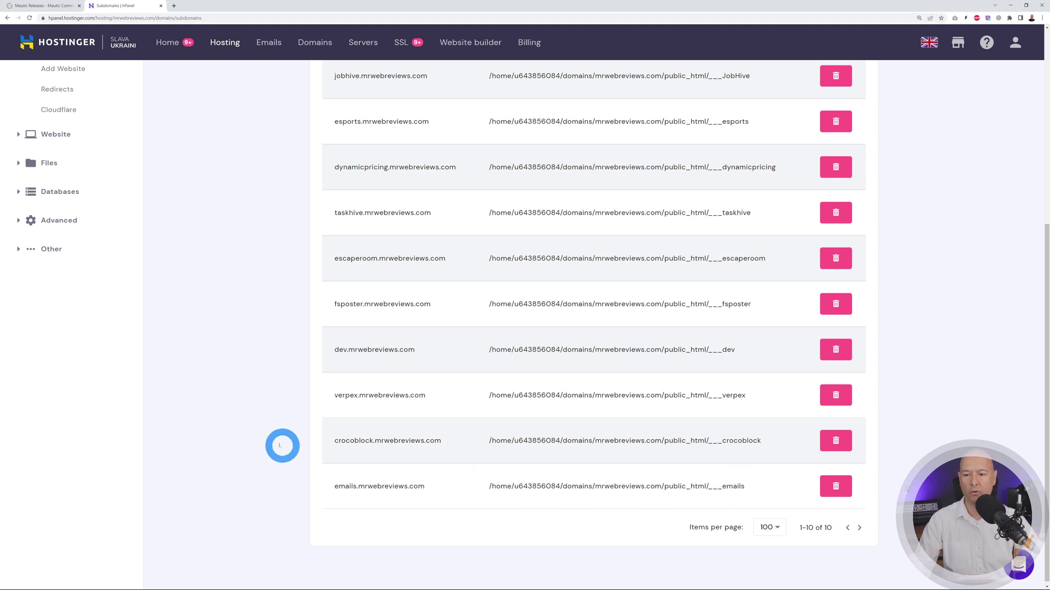
{"action": "scroll", "coordinate": [281, 445], "scroll_direction": "up", "scroll_amount": 3}
{"action": "left_click", "coordinate": [46, 300]}
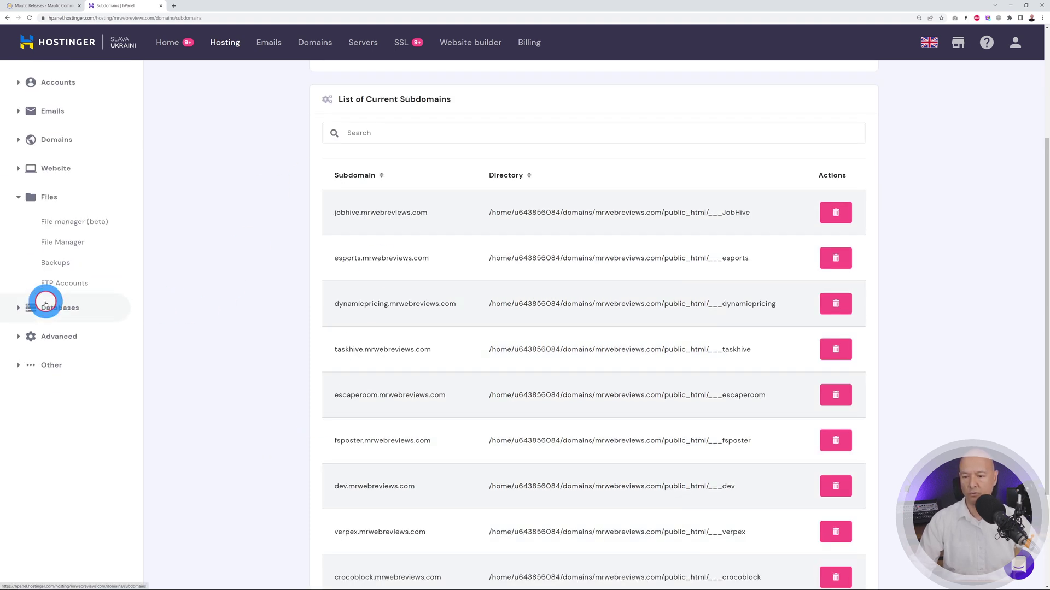
- Open File Manager in a new tab and go into public_html/___emails
{"action": "left_click", "coordinate": [71, 243]}
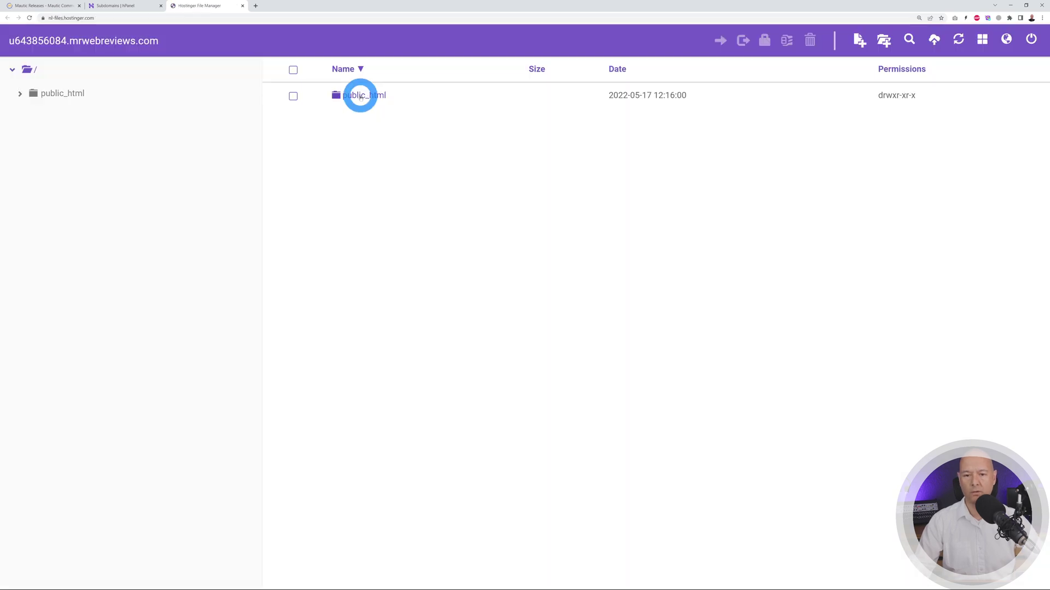
{"action": "left_click", "coordinate": [360, 97]}
{"action": "double_click", "coordinate": [360, 97]}
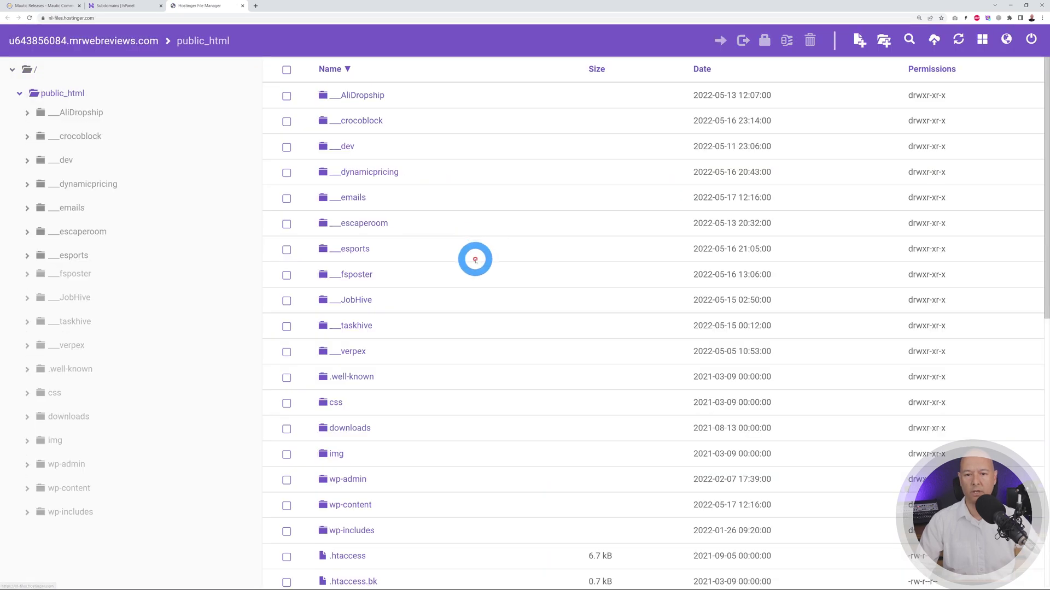
{"action": "double_click", "coordinate": [353, 200]}
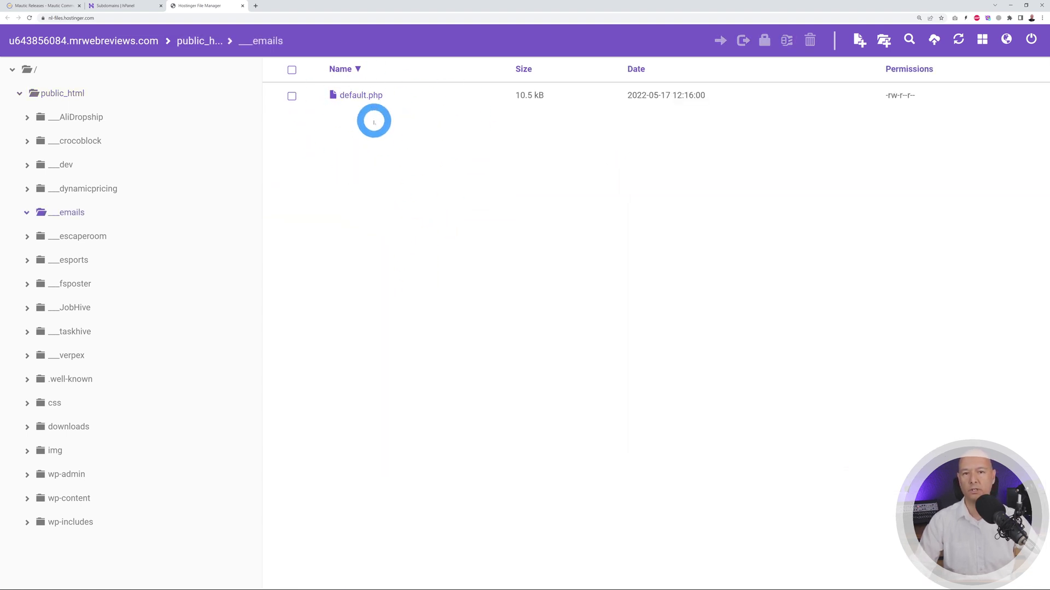
- Delete default.php from the ___emails folder
{"action": "left_click", "coordinate": [294, 98]}
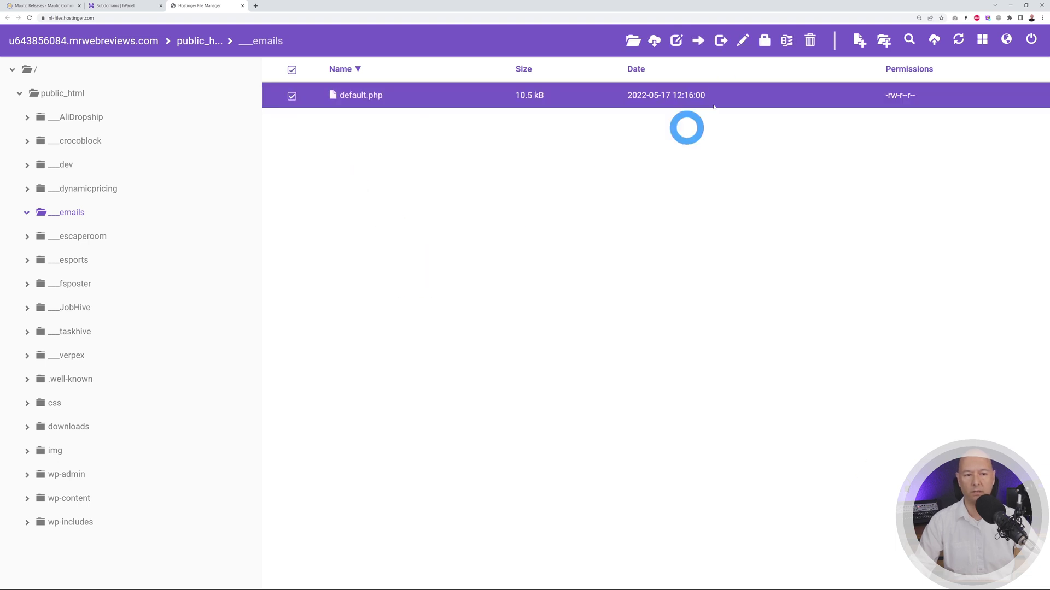
{"action": "left_click", "coordinate": [809, 40]}
{"action": "left_click", "coordinate": [673, 131]}
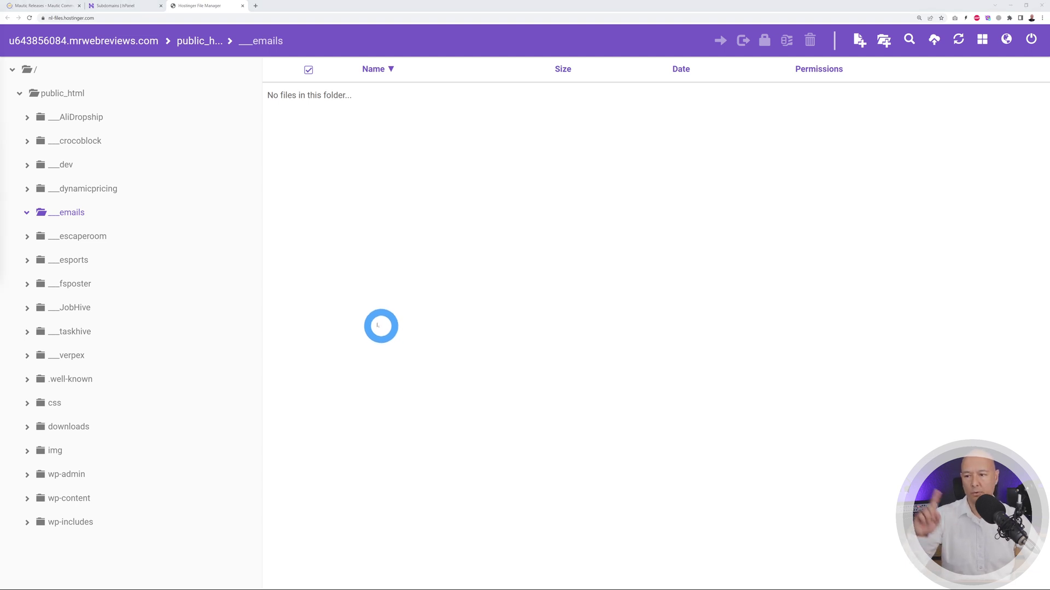
- Upload 4.2.2.zip to ___emails and extract it directly into that folder
{"action": "left_click_drag", "start_coordinate": [381, 323], "coordinate": [487, 300]}
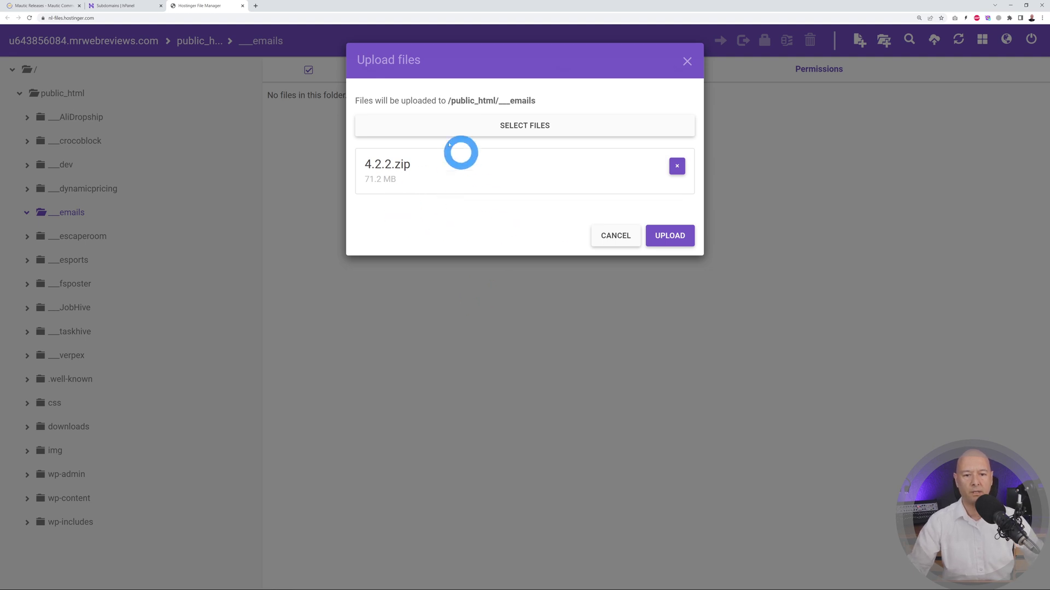
{"action": "left_click", "coordinate": [678, 240]}
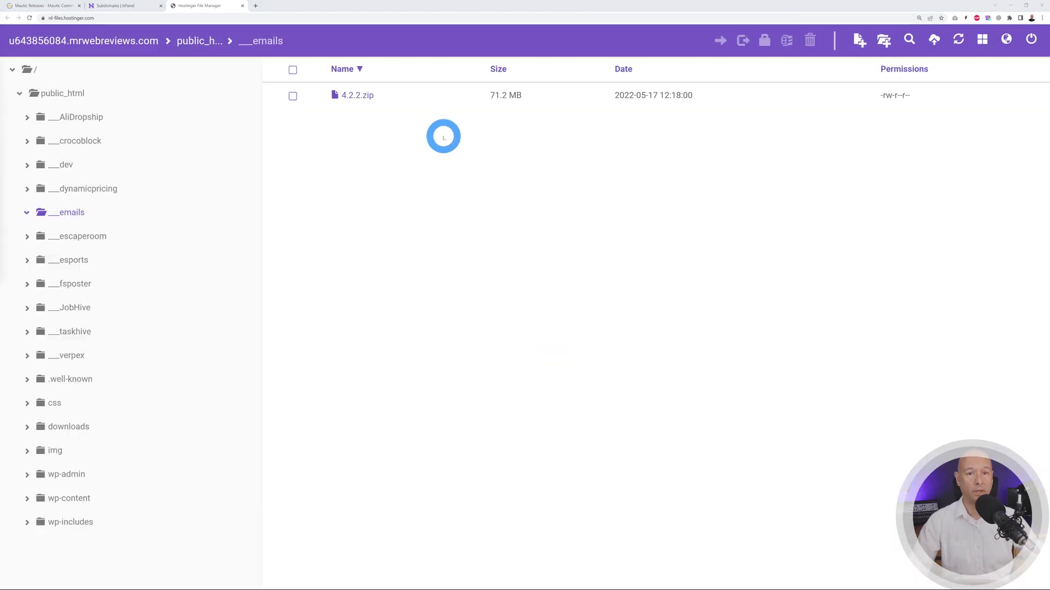
{"action": "right_click", "coordinate": [358, 96]}
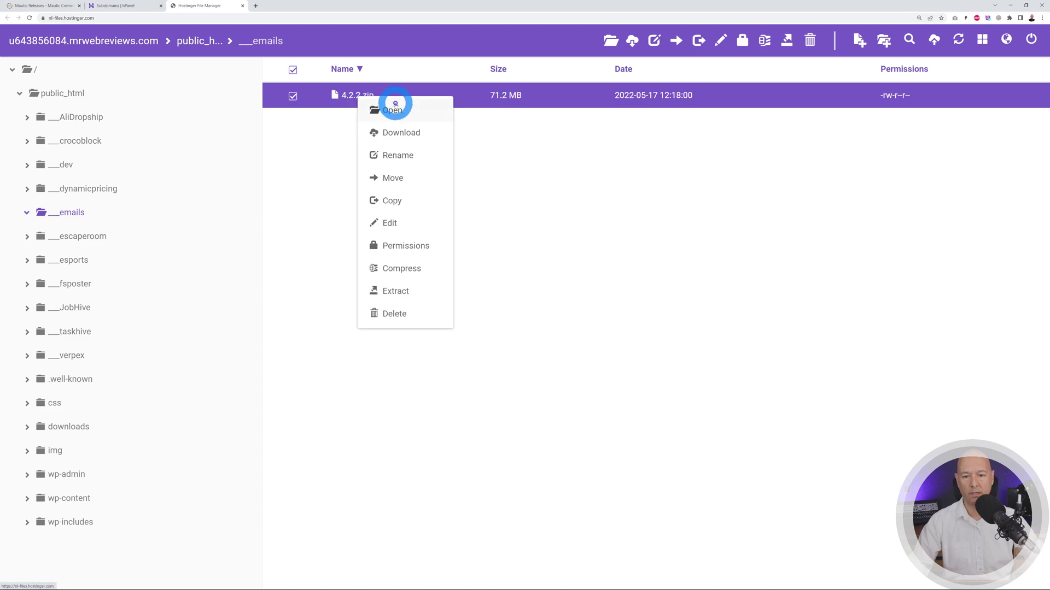
{"action": "left_click", "coordinate": [403, 290]}
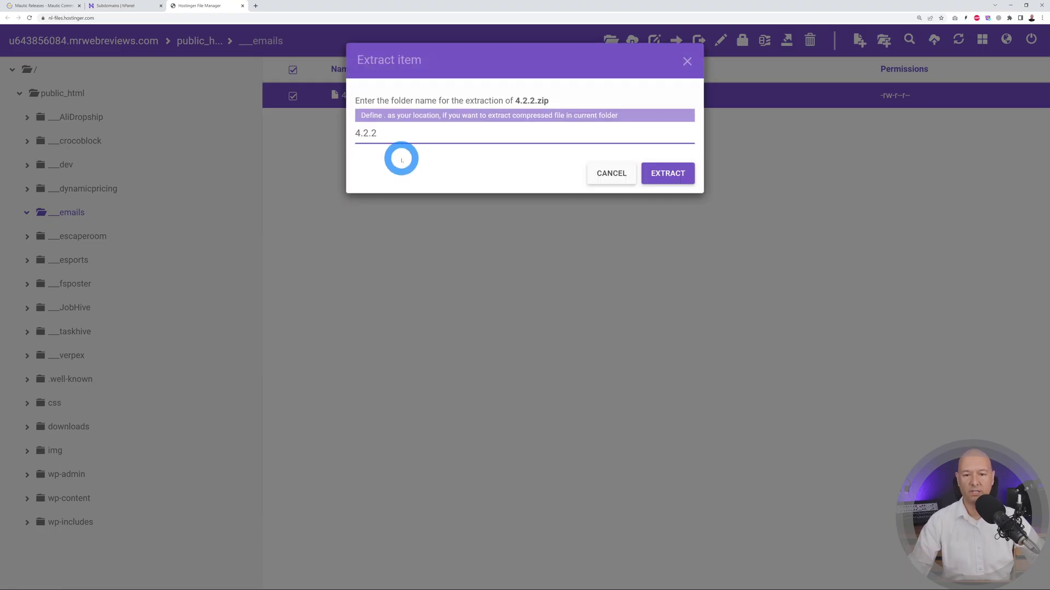
{"action": "key", "text": "BackSpace"}
{"action": "key", "text": "BackSpace"}
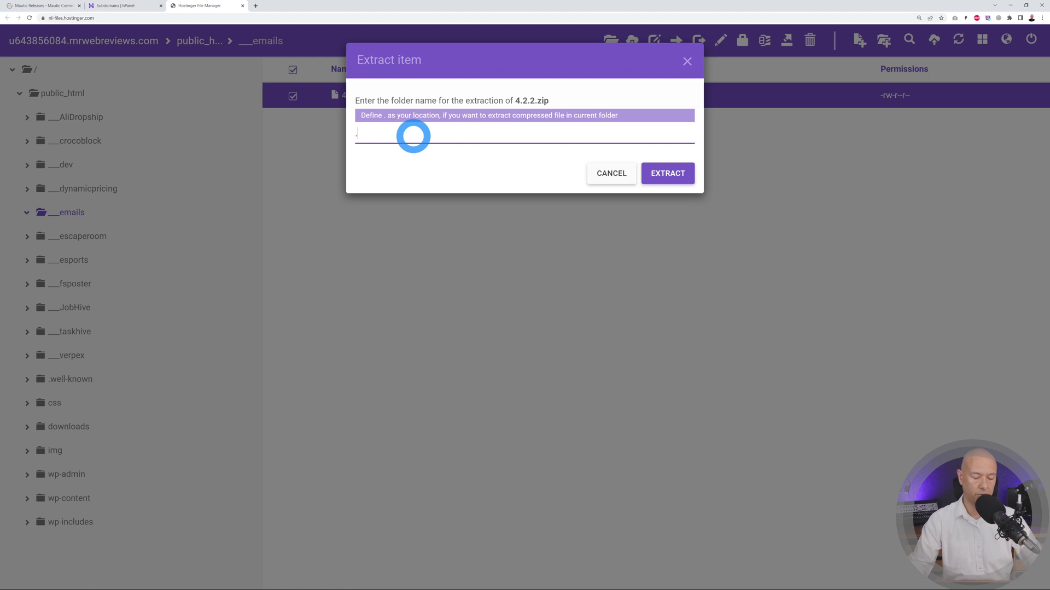
{"action": "left_click", "coordinate": [667, 173]}
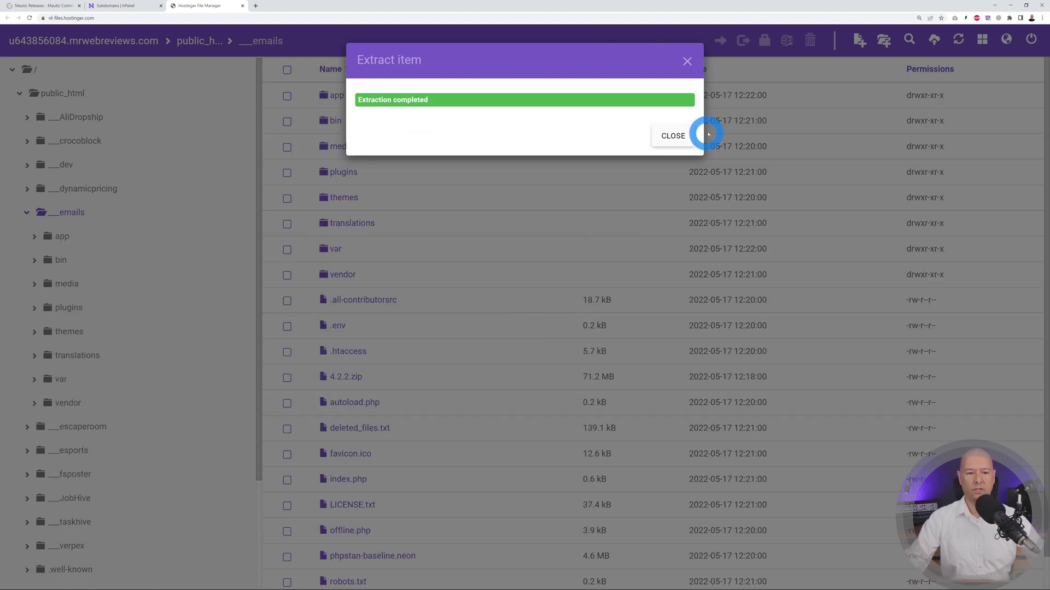
{"action": "left_click", "coordinate": [673, 136]}
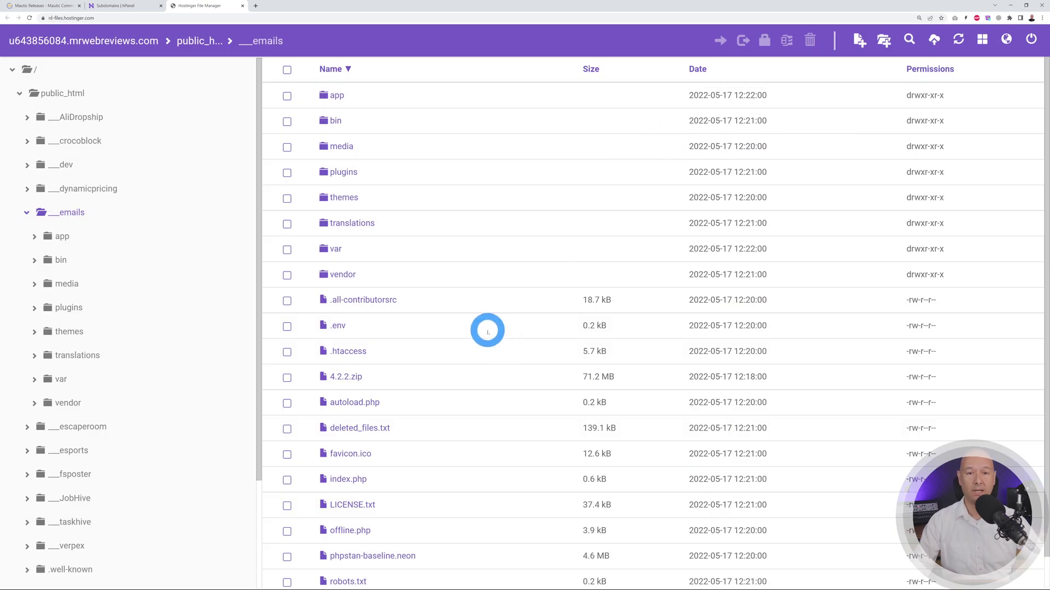
- Enter 'emails' as both the new MySQL database name and username
{"action": "left_click", "coordinate": [123, 8]}
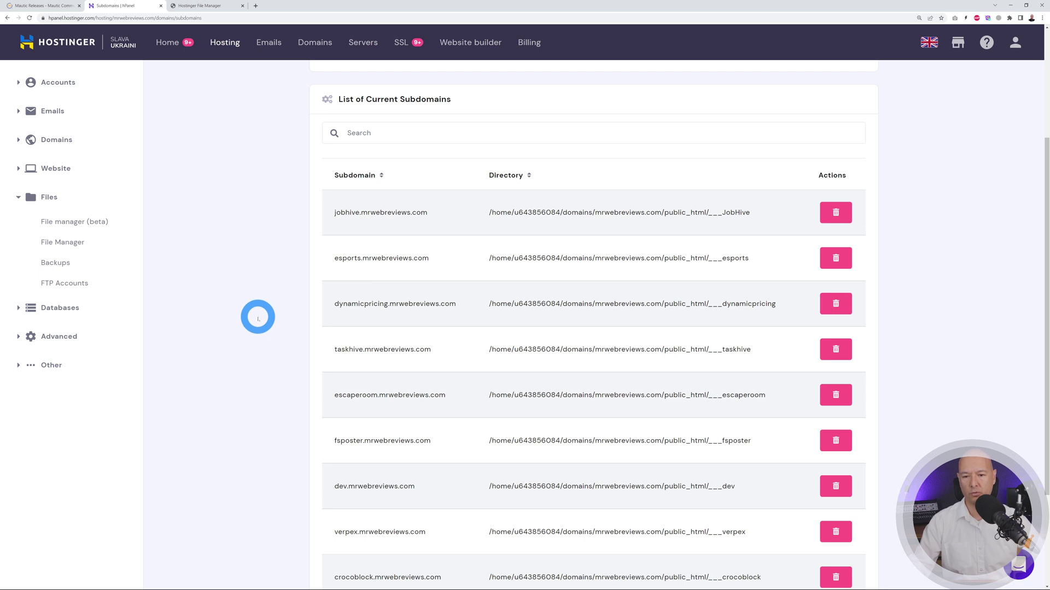
{"action": "left_click", "coordinate": [45, 308]}
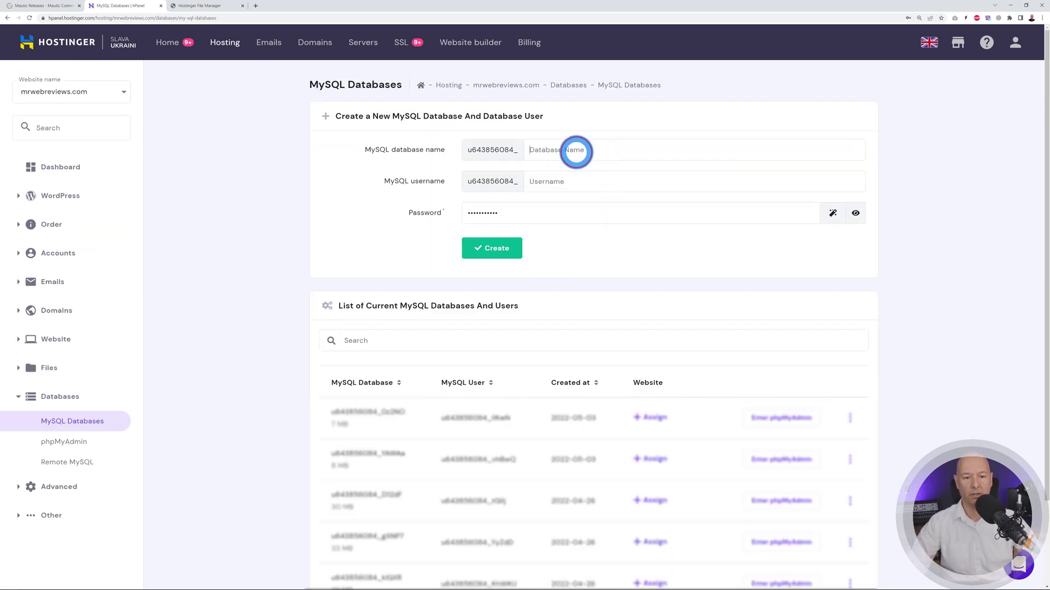
{"action": "left_click", "coordinate": [595, 154]}
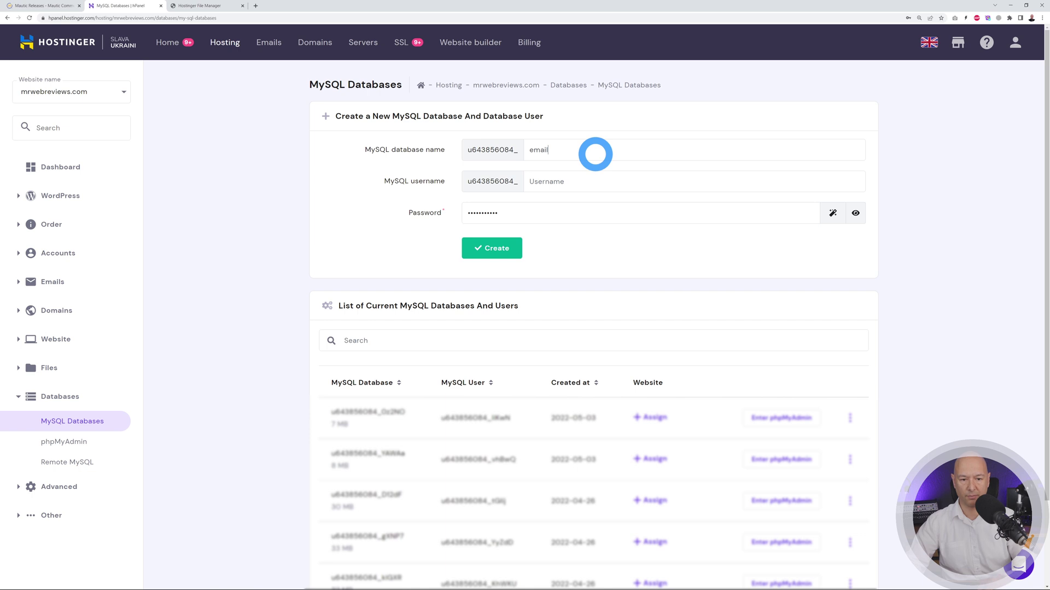
{"action": "type", "text": "emails"}
{"action": "left_click", "coordinate": [579, 181]}
{"action": "type", "text": "e"}
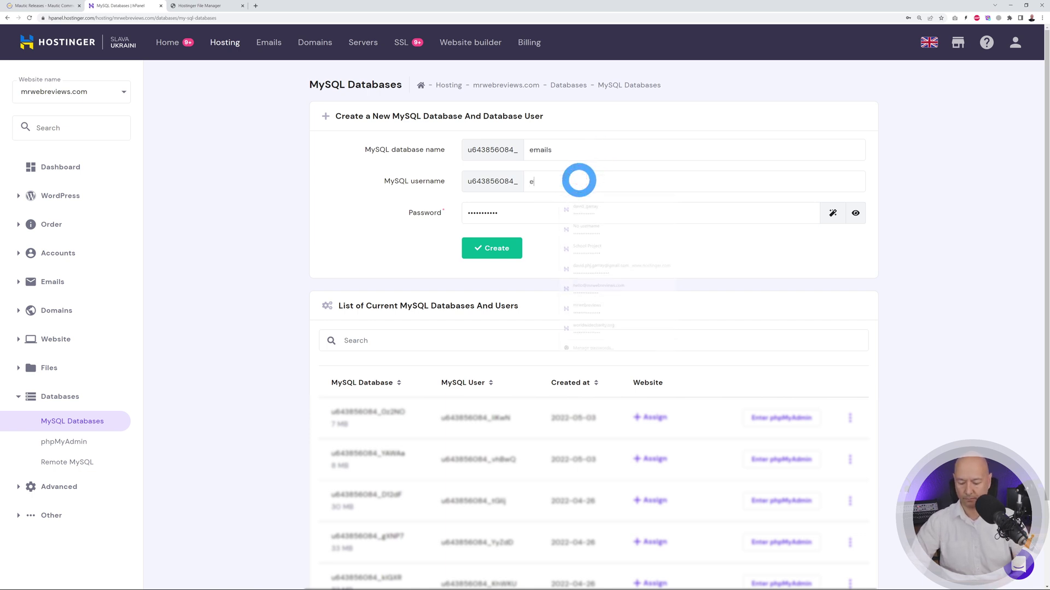
{"action": "type", "text": "mails"}
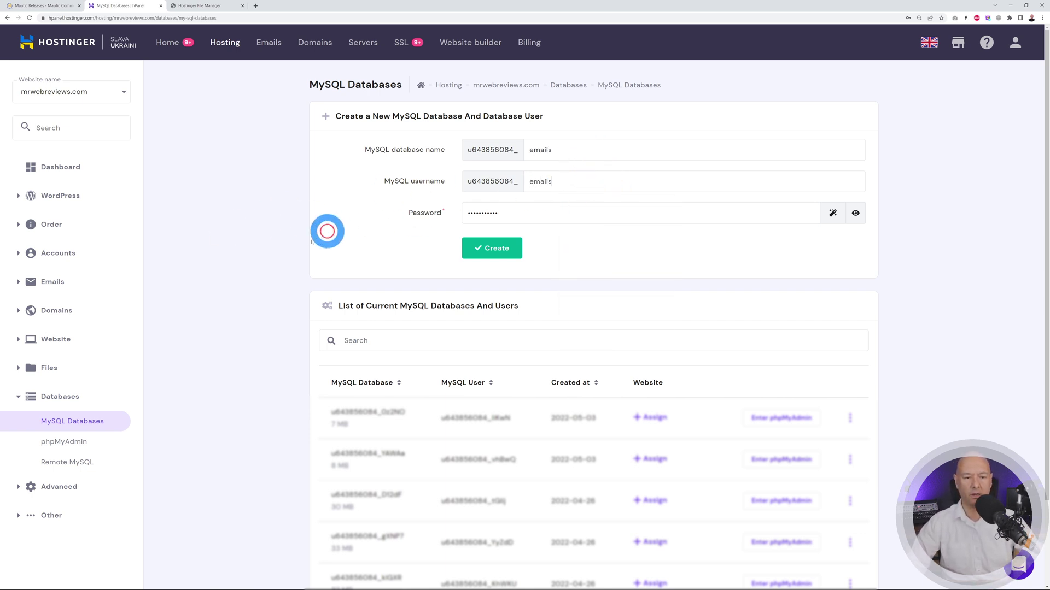
{"action": "left_click", "coordinate": [327, 232]}
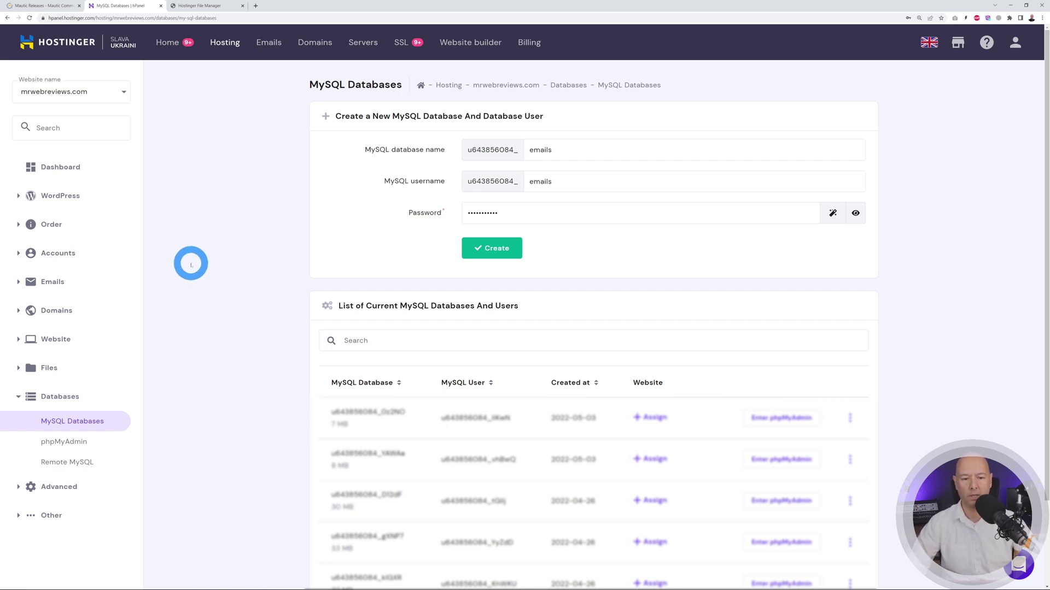
- Generate and copy a strong password, then create the emails database and user
{"action": "left_click", "coordinate": [832, 213]}
{"action": "left_click_drag", "start_coordinate": [506, 213], "coordinate": [423, 225]}
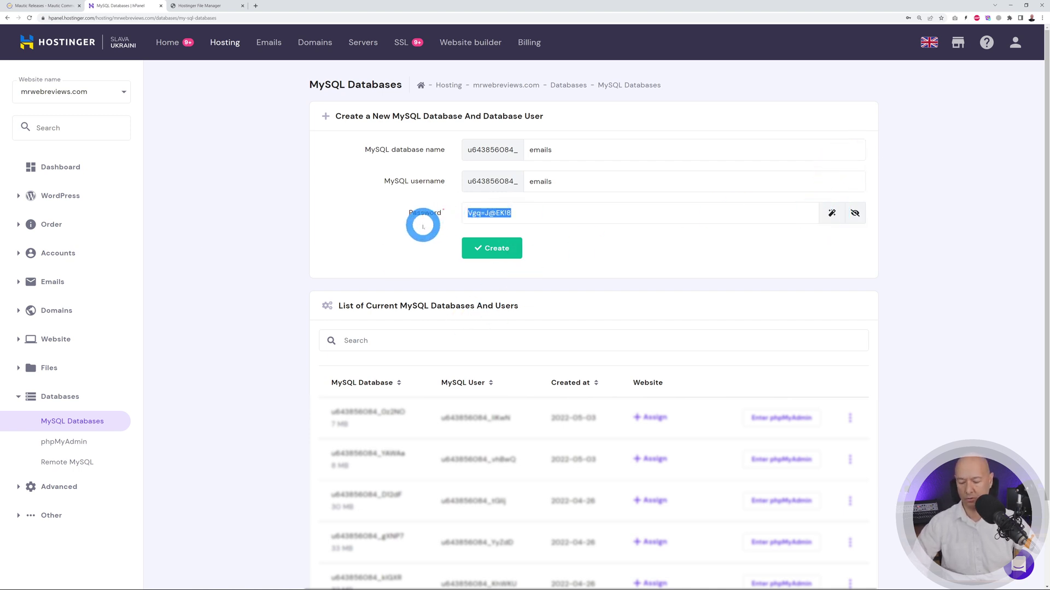
{"action": "key", "text": "alt+Tab"}
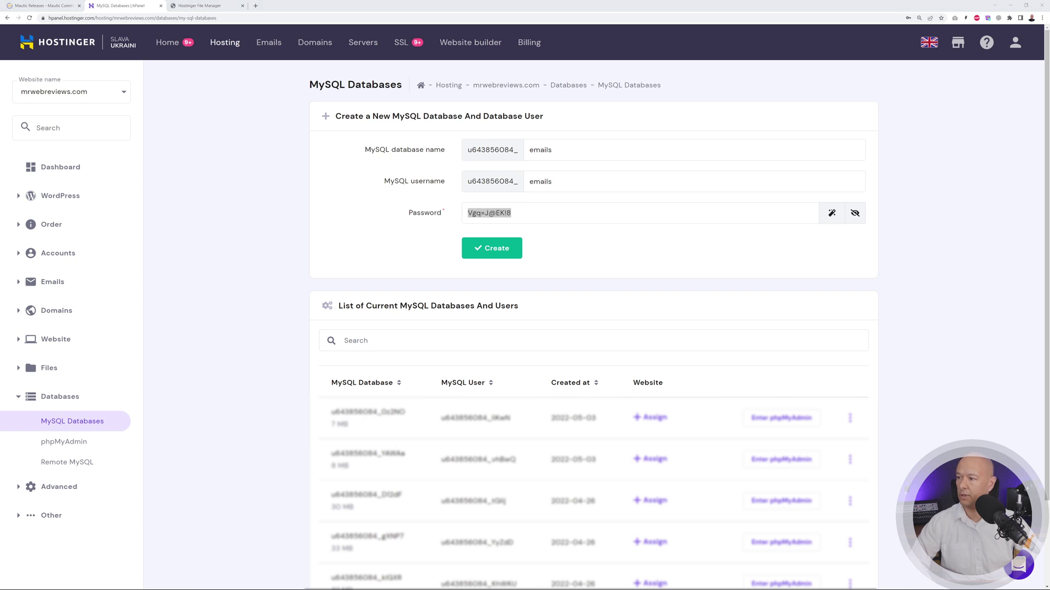
{"action": "left_click", "coordinate": [158, 330]}
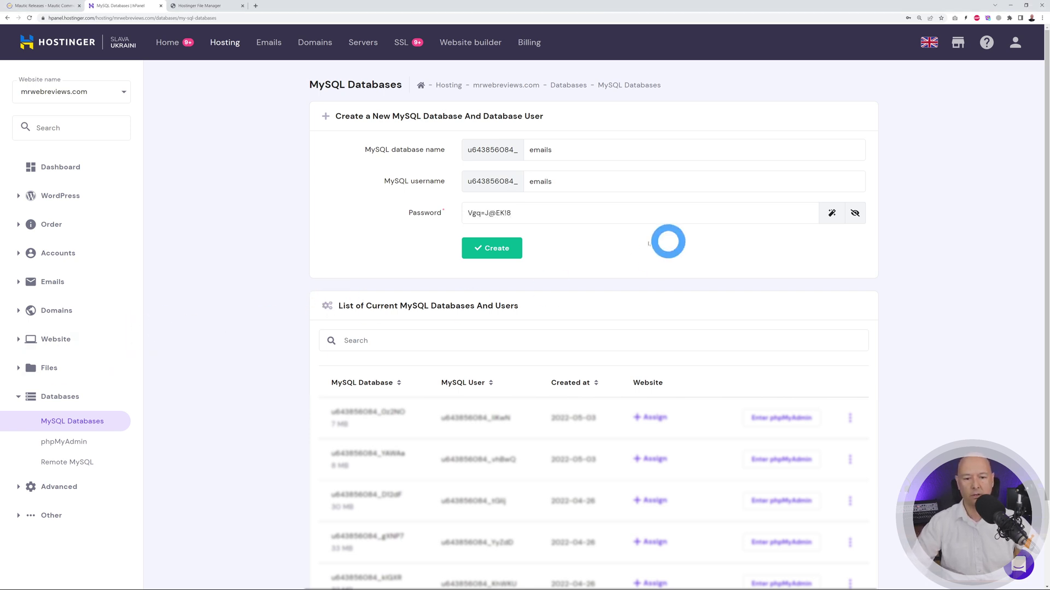
{"action": "left_click", "coordinate": [501, 253]}
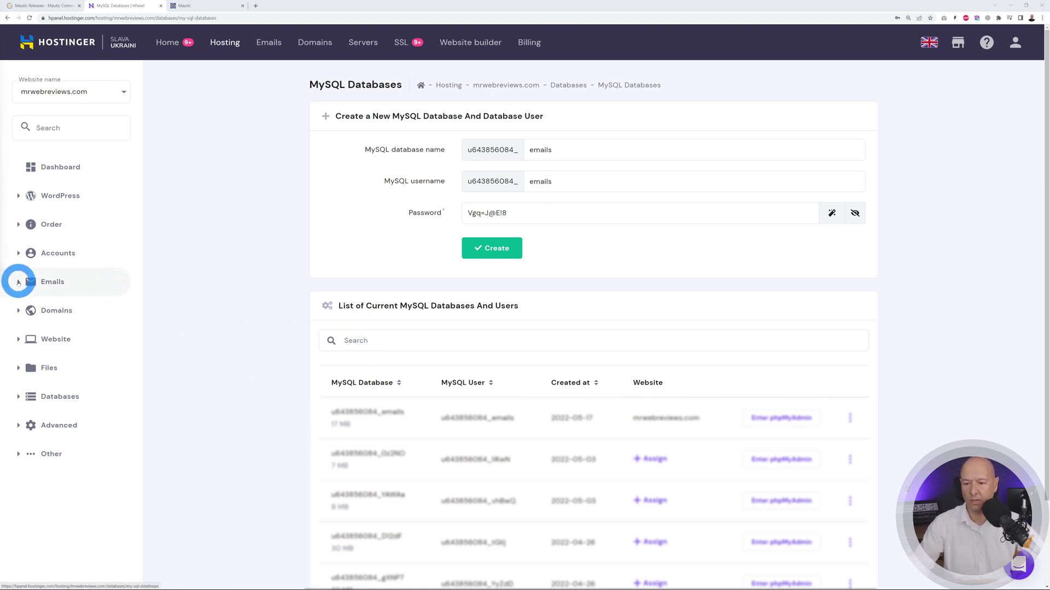
- Go to the mrwebreviews.com email domain and start adding a new email account
{"action": "left_click", "coordinate": [19, 280]}
{"action": "left_click", "coordinate": [79, 309]}
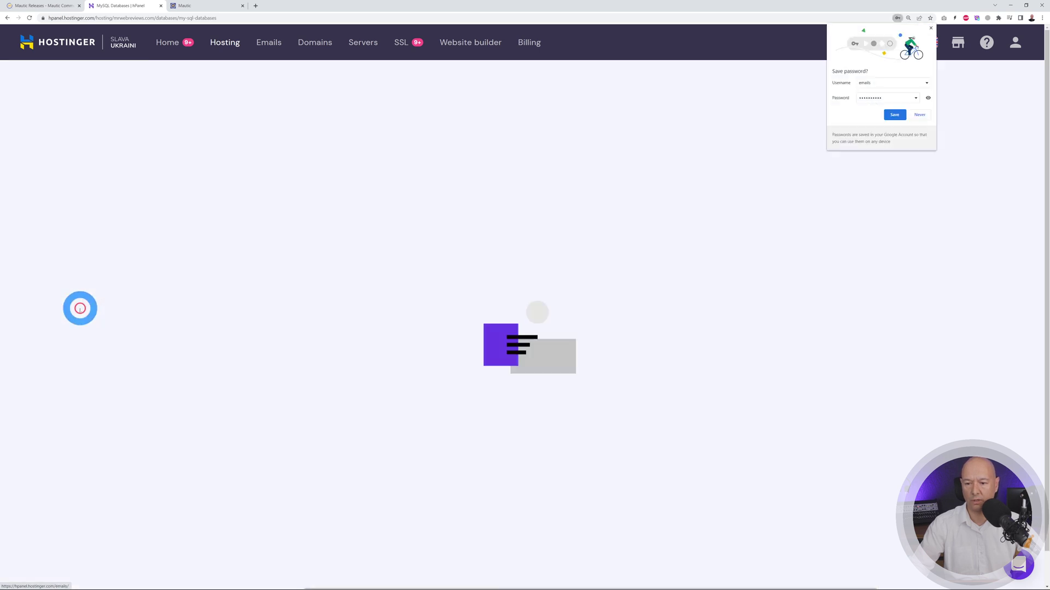
{"action": "left_click", "coordinate": [928, 28]}
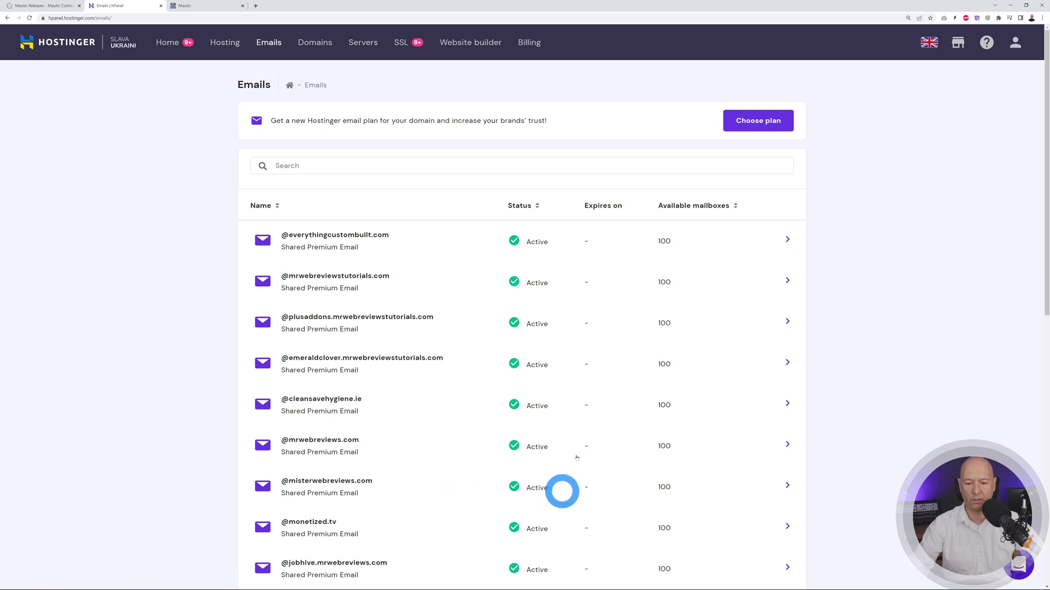
{"action": "left_click", "coordinate": [448, 449]}
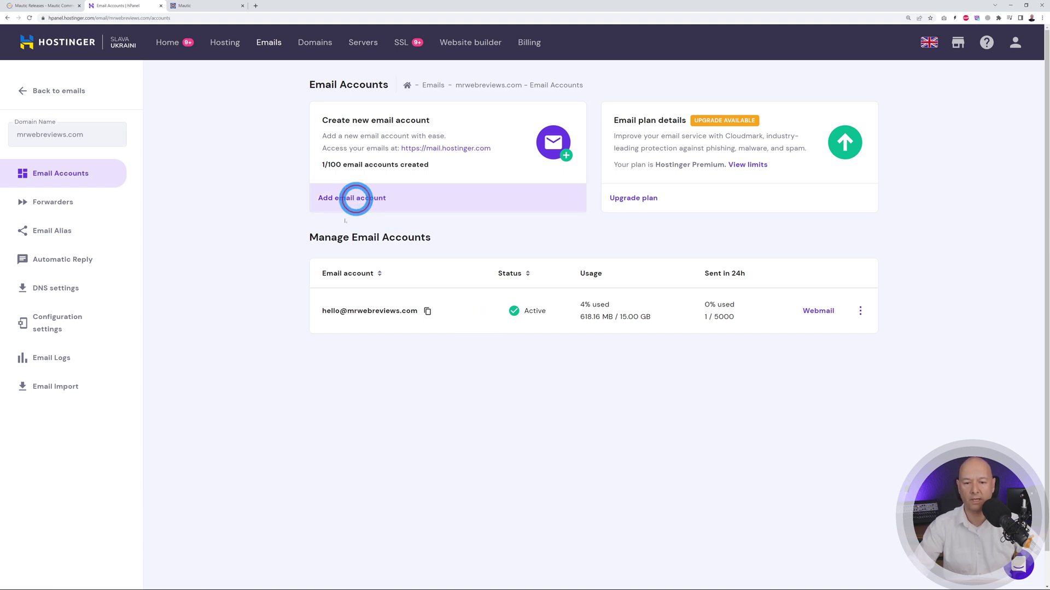
{"action": "left_click", "coordinate": [356, 198]}
- Create the marketing mailbox using the copied password, dismissing the save-password prompt
{"action": "double_click", "coordinate": [489, 275]}
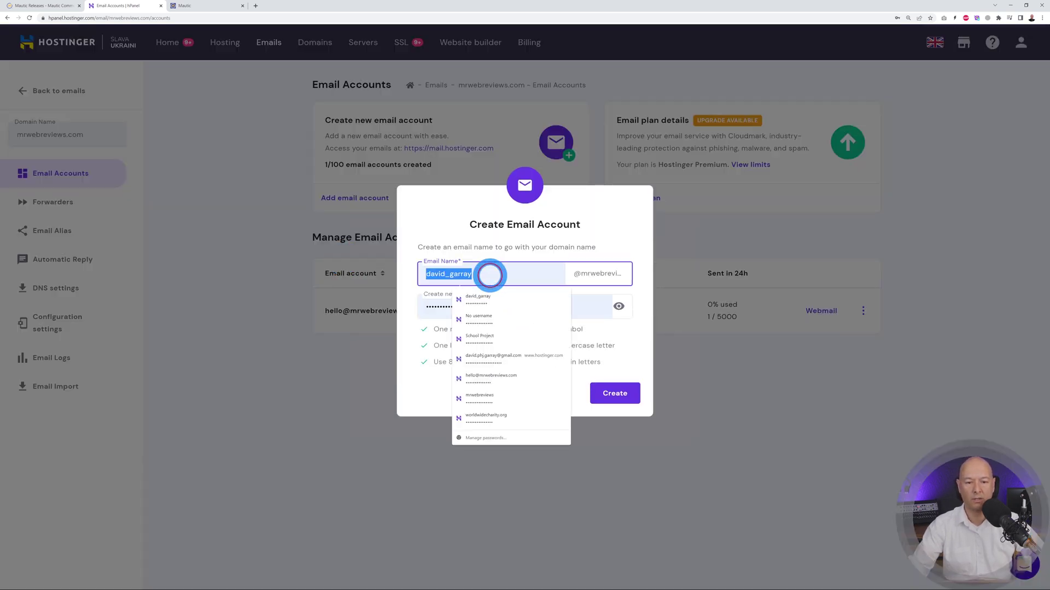
{"action": "key", "text": "BackSpace"}
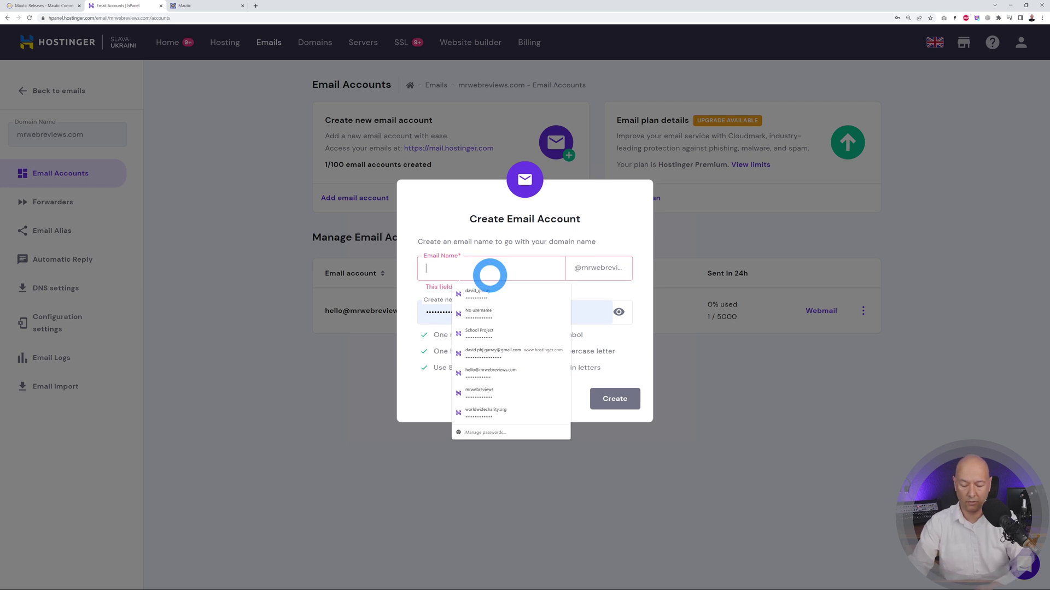
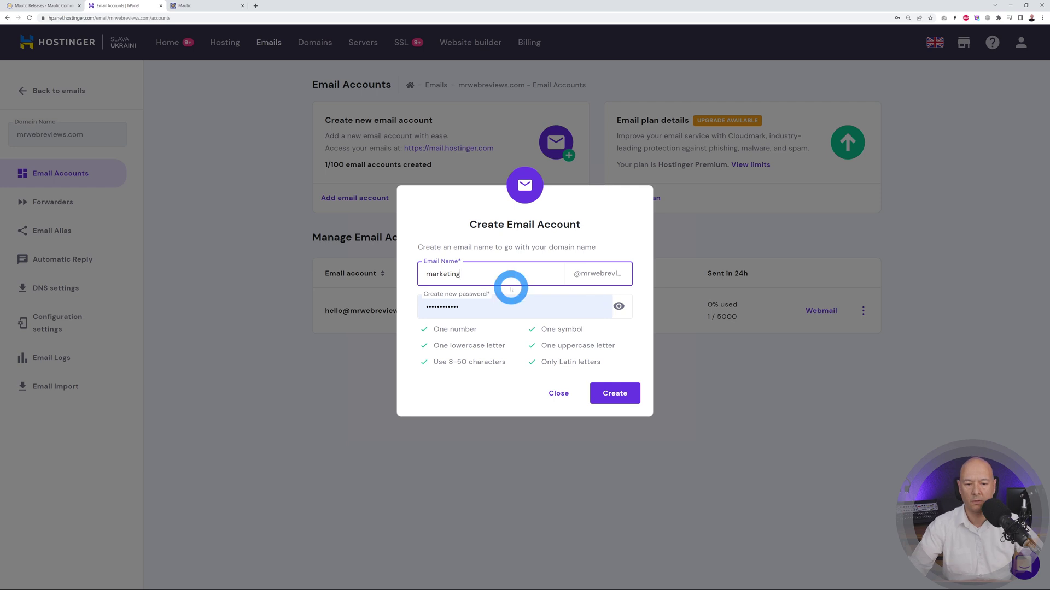
{"action": "left_click", "coordinate": [519, 310]}
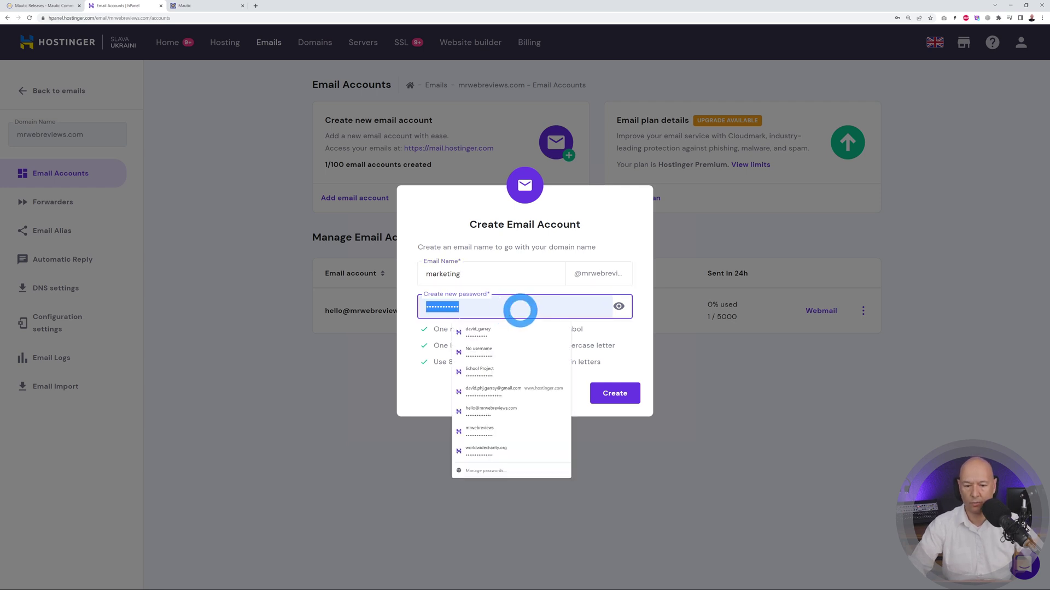
{"action": "key", "text": "ctrl+v"}
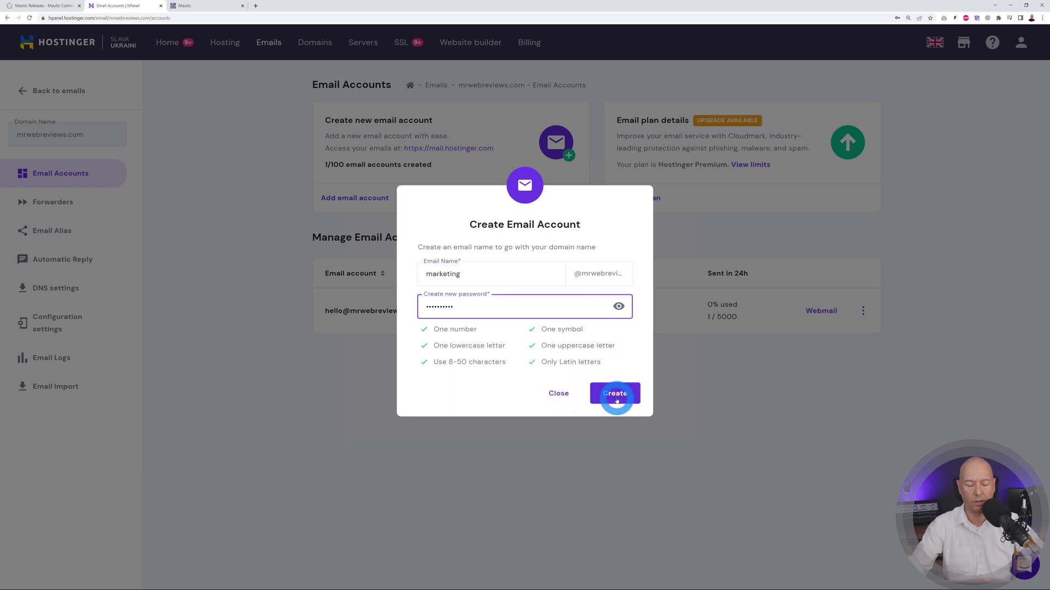
{"action": "left_click", "coordinate": [616, 400]}
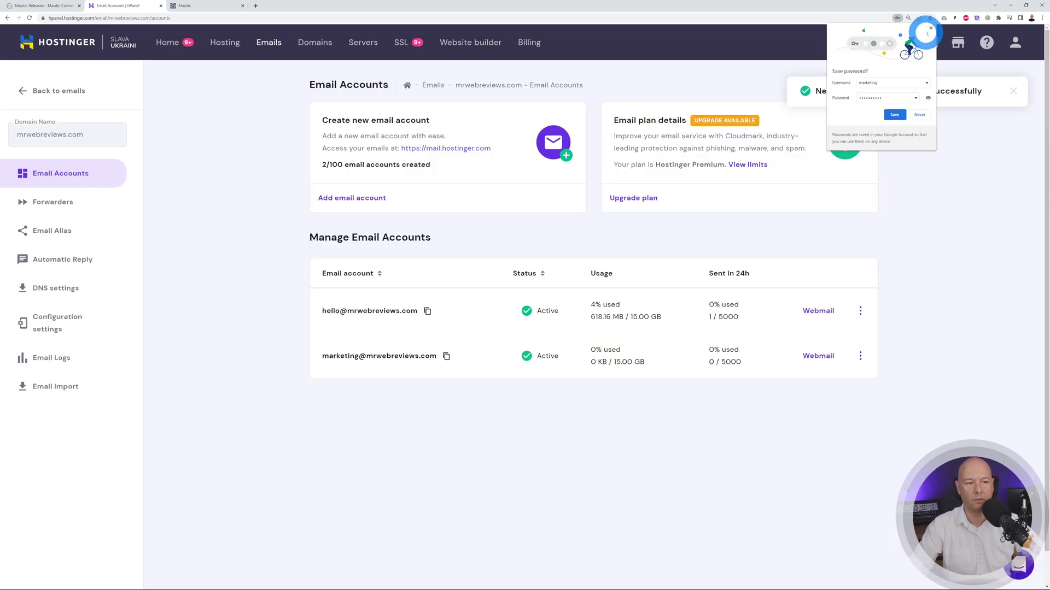
{"action": "left_click", "coordinate": [928, 30]}
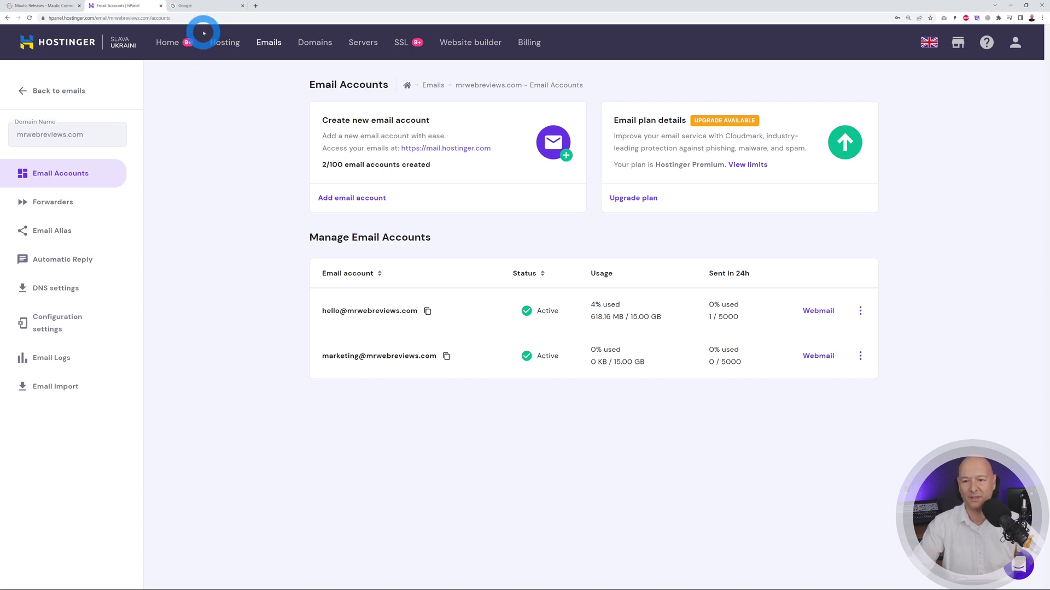
- Load emails.mrwebreviews.com in Chrome to reach Mautic's installation environment check
{"action": "left_click", "coordinate": [203, 6]}
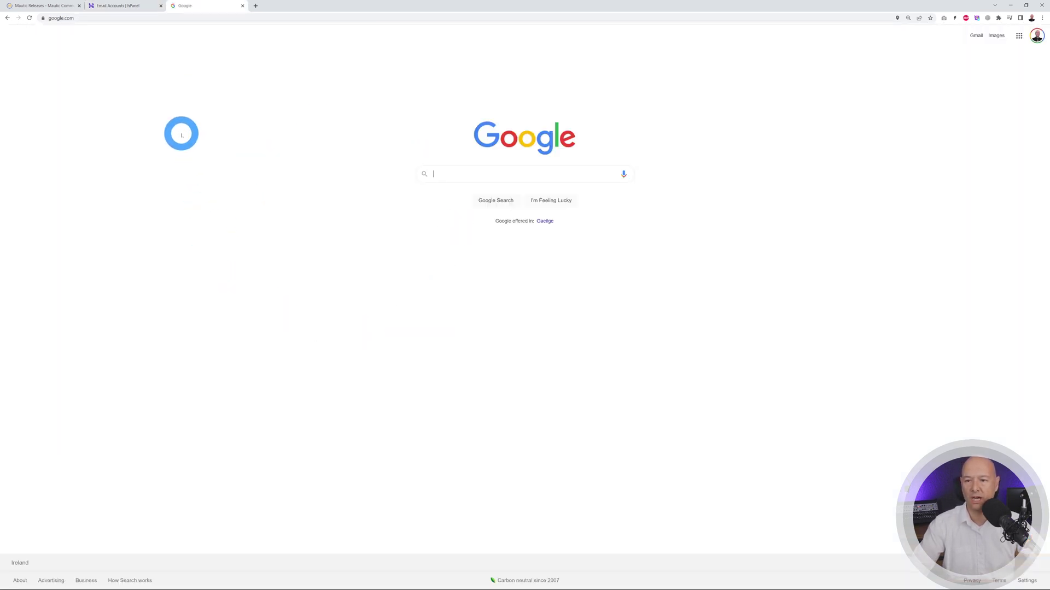
{"action": "left_click", "coordinate": [192, 18]}
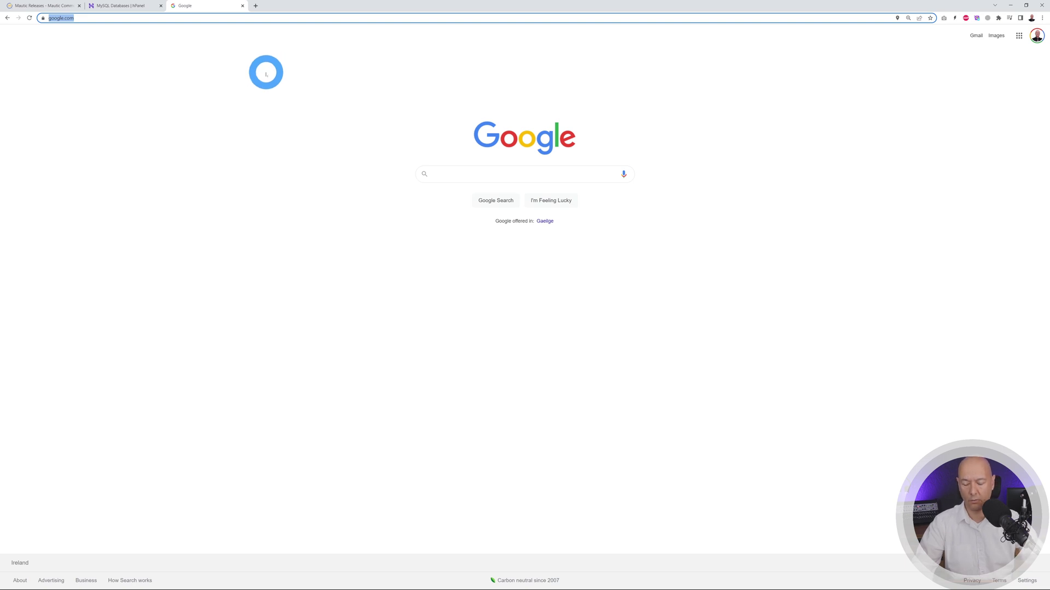
{"action": "type", "text": "emails.mrwebreviews.com"}
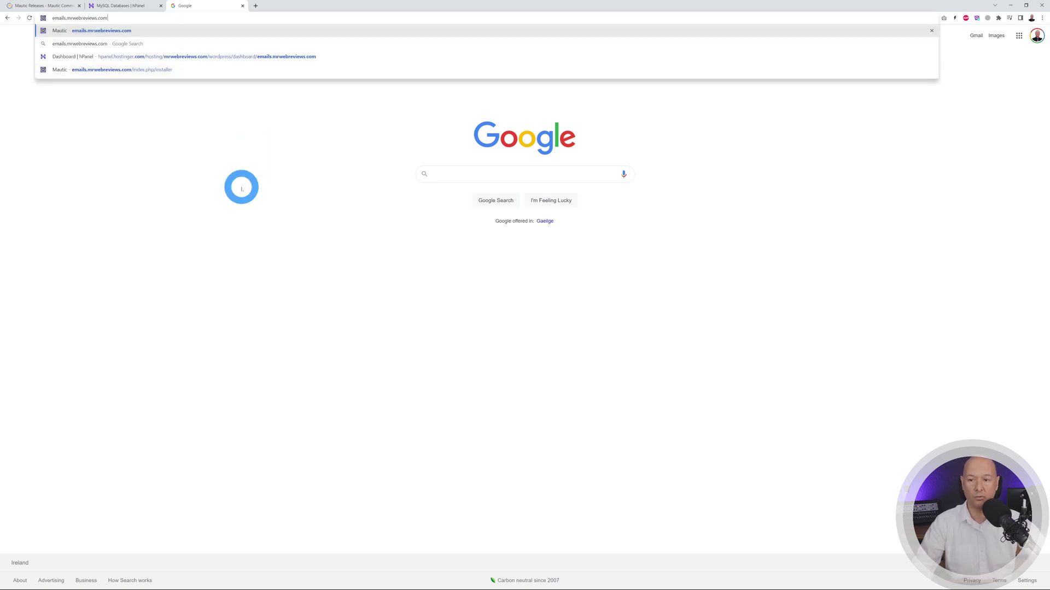
{"action": "left_click", "coordinate": [241, 187]}
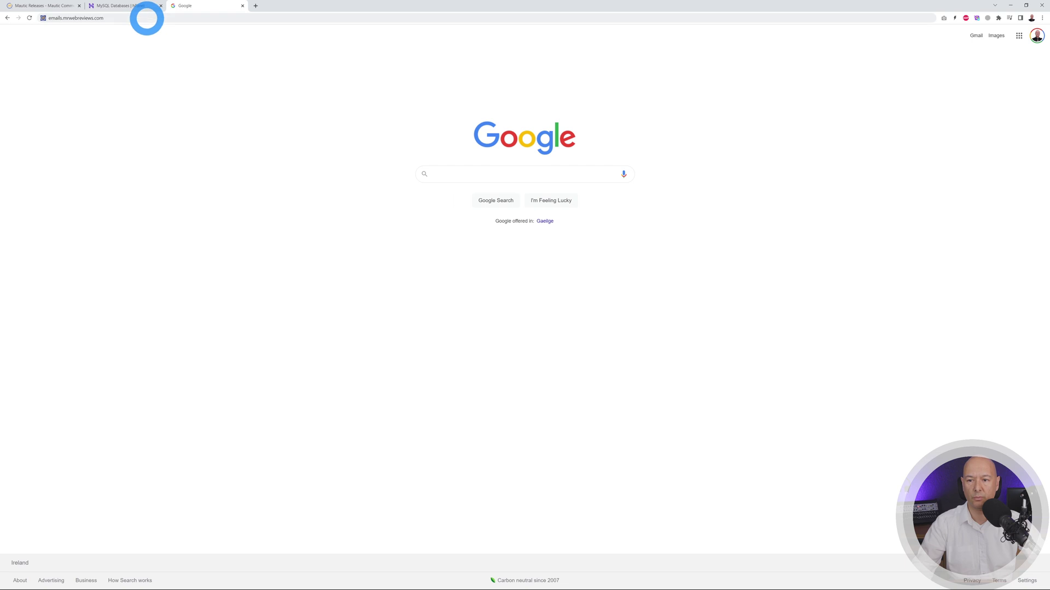
{"action": "left_click", "coordinate": [143, 18]}
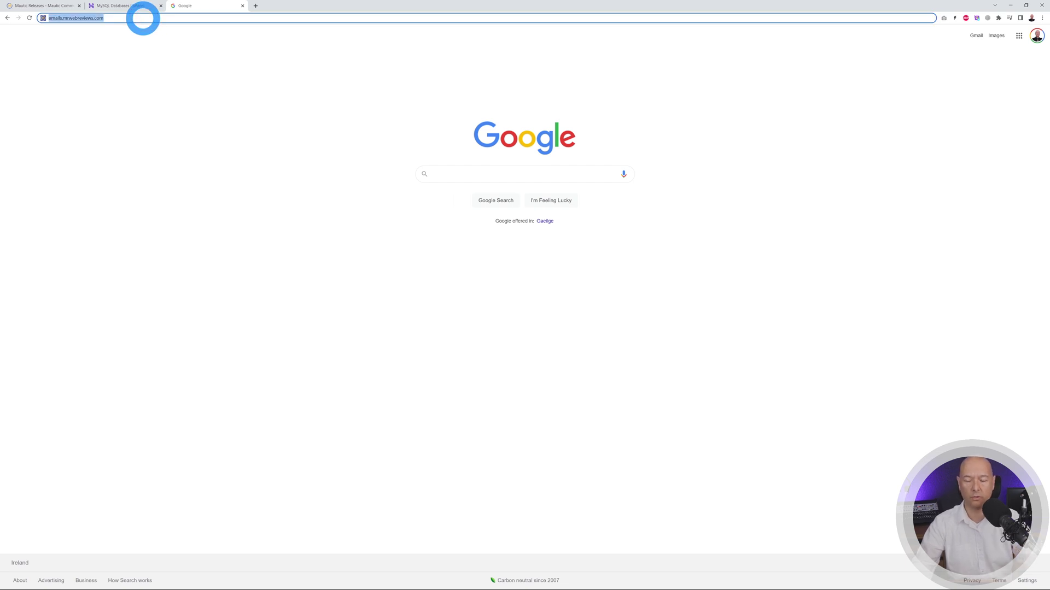
{"action": "key", "text": "Return"}
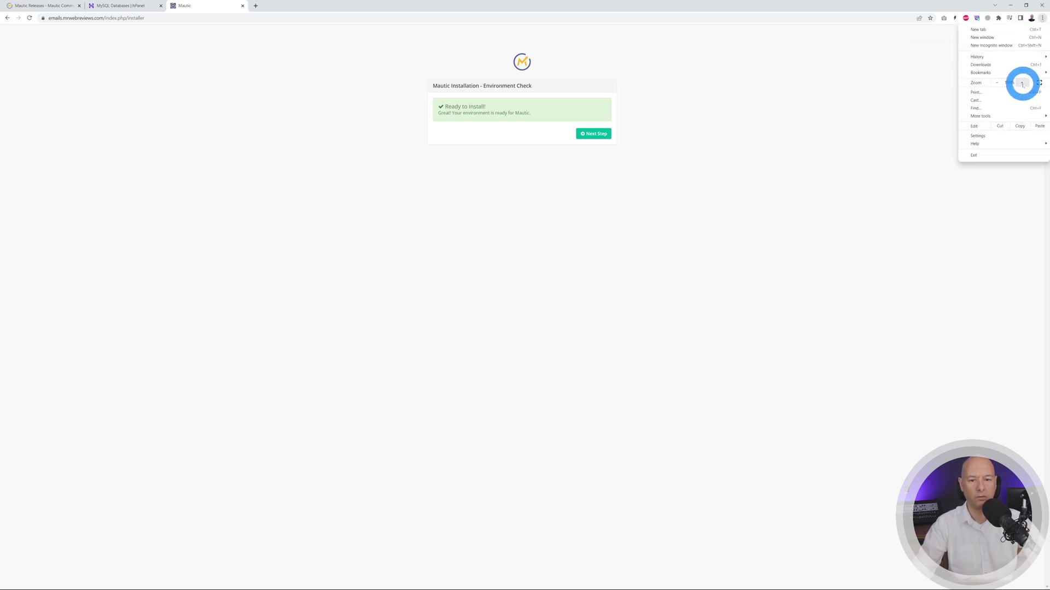
- Zoom the installer page in a few levels and continue past the Ready to Install check
{"action": "left_click", "coordinate": [1022, 83]}
{"action": "left_click", "coordinate": [1021, 84]}
{"action": "left_click", "coordinate": [1021, 84]}
{"action": "left_click", "coordinate": [1021, 84]}
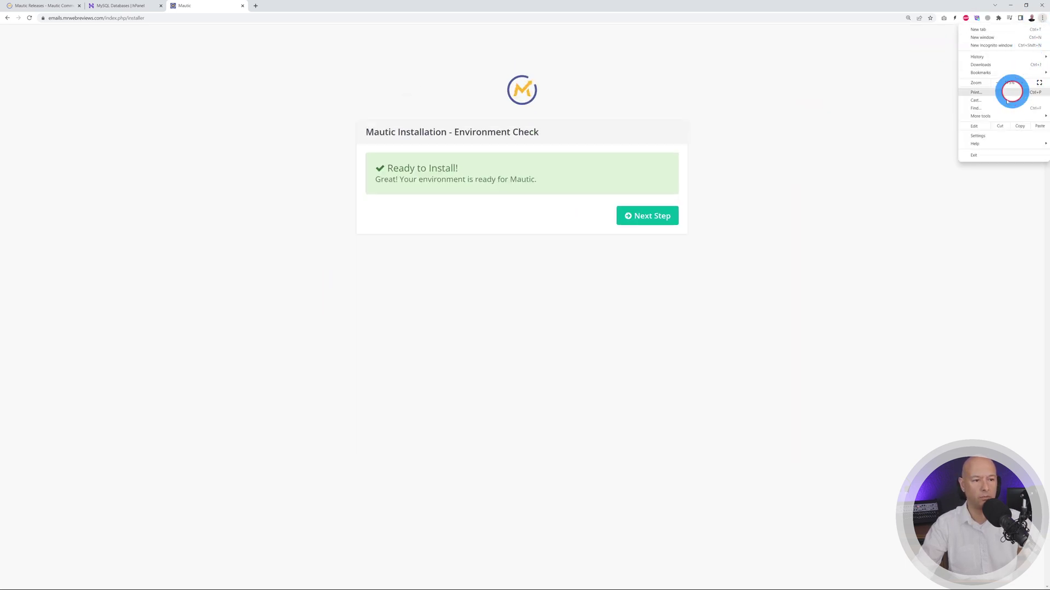
{"action": "left_click", "coordinate": [1021, 83]}
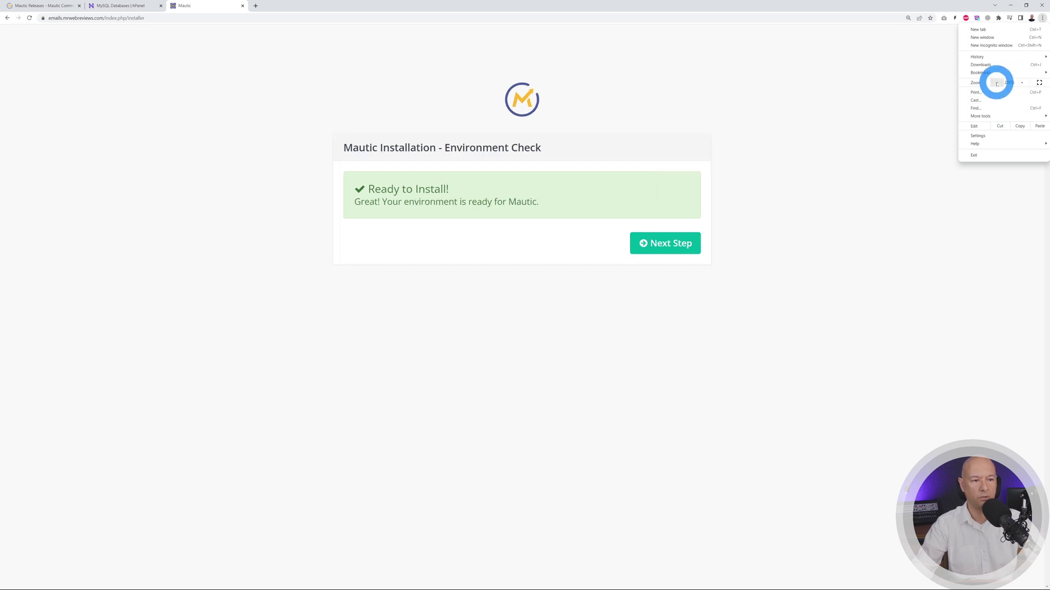
{"action": "left_click", "coordinate": [996, 83]}
{"action": "left_click", "coordinate": [924, 234]}
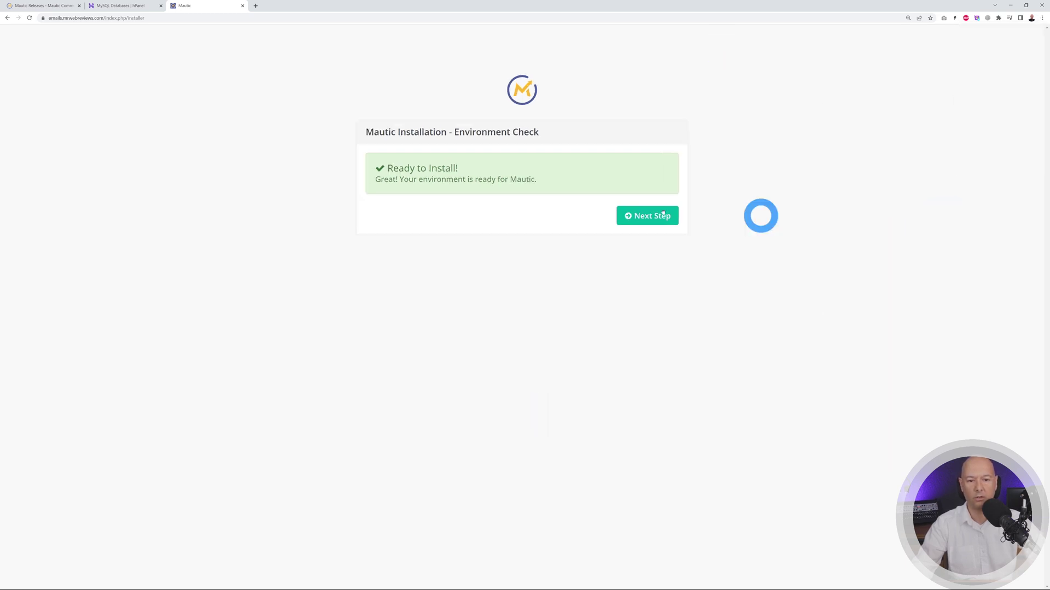
{"action": "left_click", "coordinate": [637, 219]}
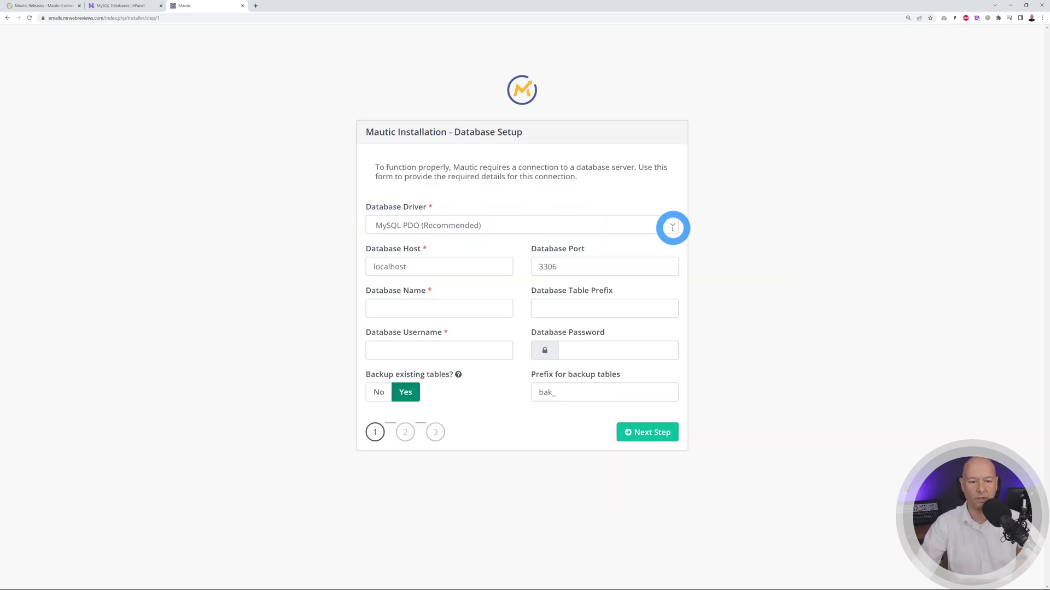
- Keep the MySQL PDO driver and paste in the emails database name and username from hPanel
{"action": "left_click", "coordinate": [673, 228]}
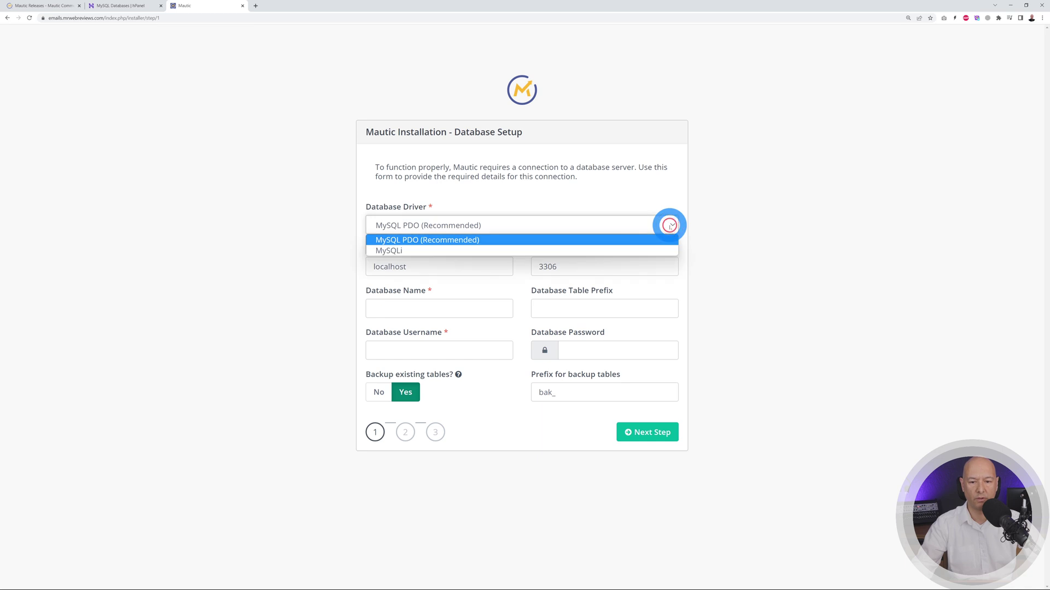
{"action": "left_click", "coordinate": [478, 241]}
{"action": "left_click", "coordinate": [449, 265]}
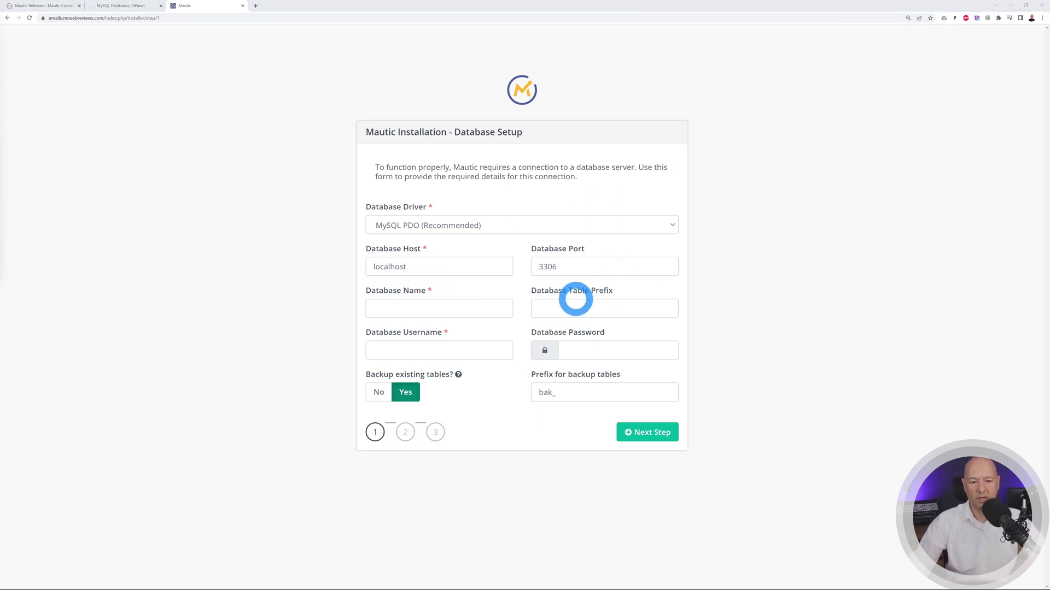
{"action": "left_click", "coordinate": [441, 310]}
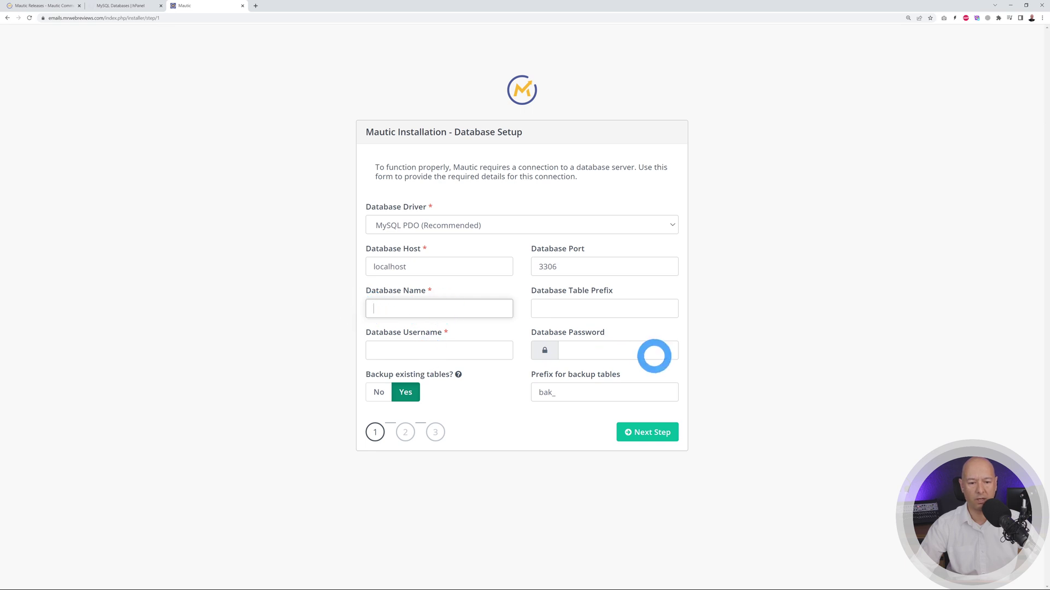
{"action": "key", "text": "alt+Tab"}
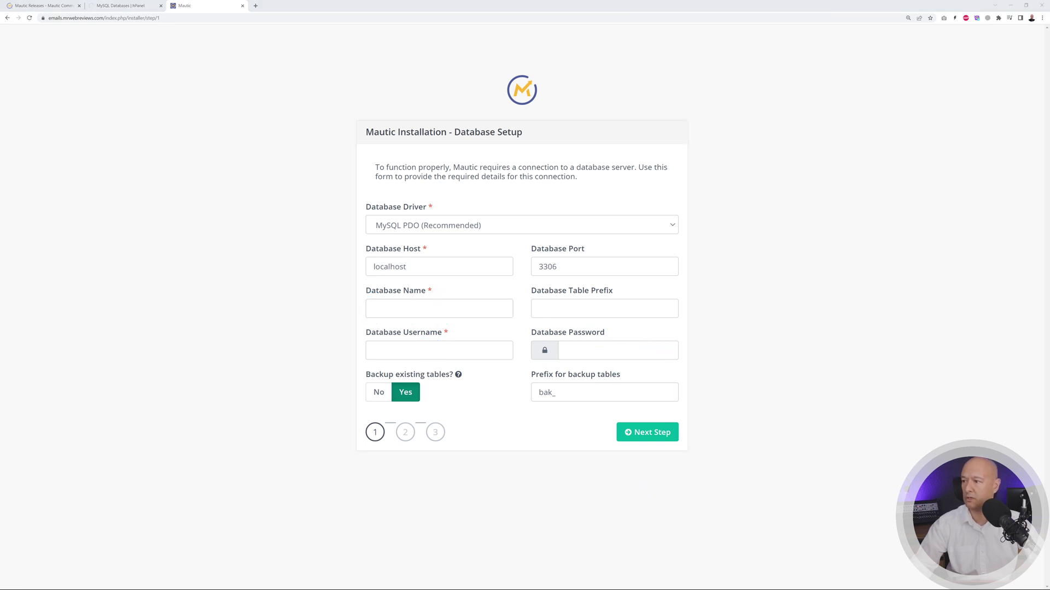
{"action": "left_click", "coordinate": [386, 301]}
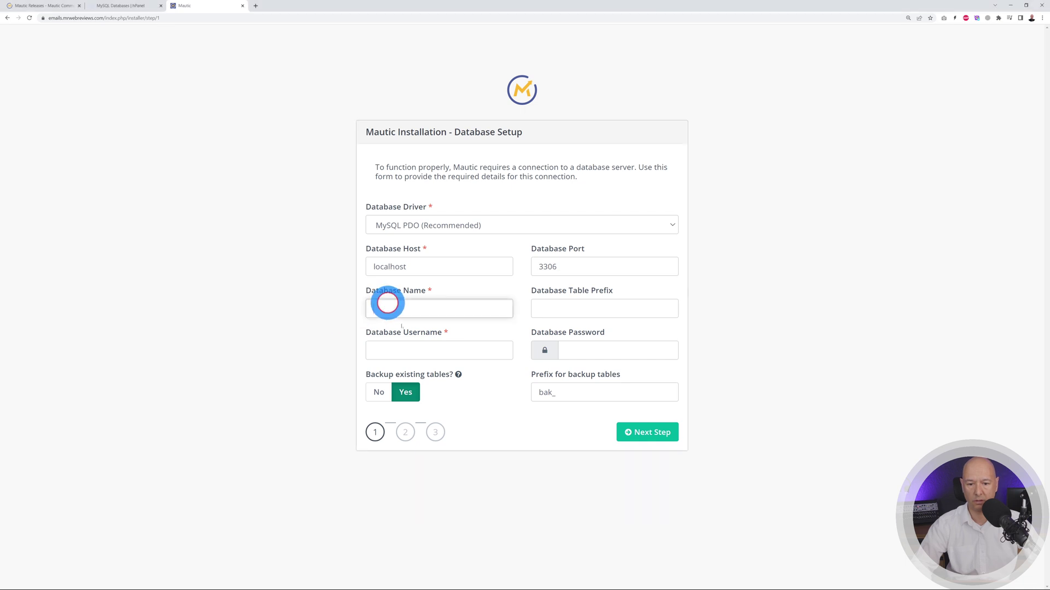
{"action": "key", "text": "ctrl+v"}
{"action": "left_click", "coordinate": [446, 350]}
{"action": "key", "text": "ctrl+v"}
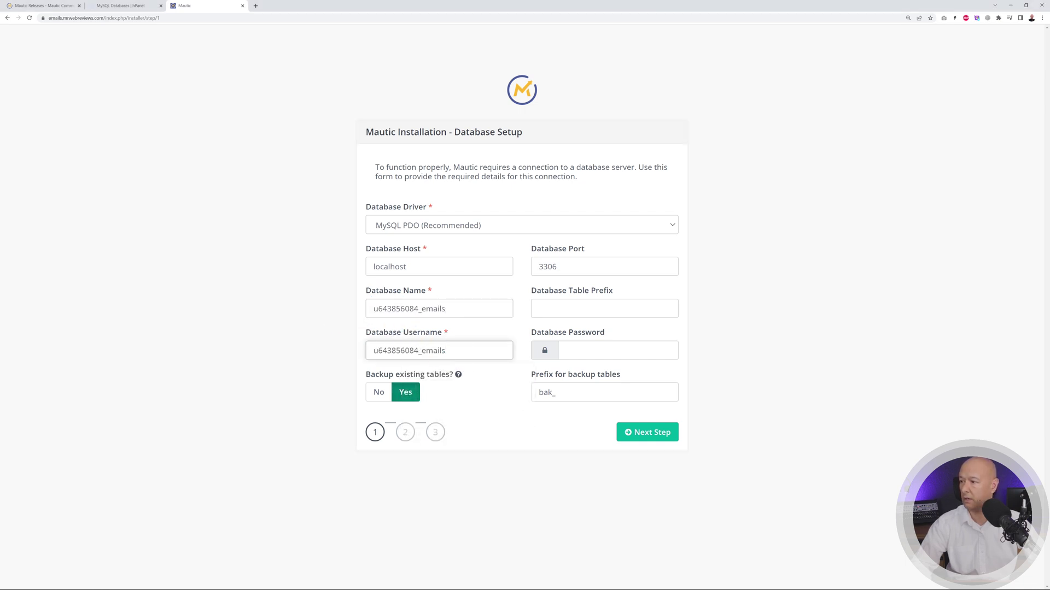
- Paste the database password and submit the Database Setup step
{"action": "key", "text": "alt+Tab"}
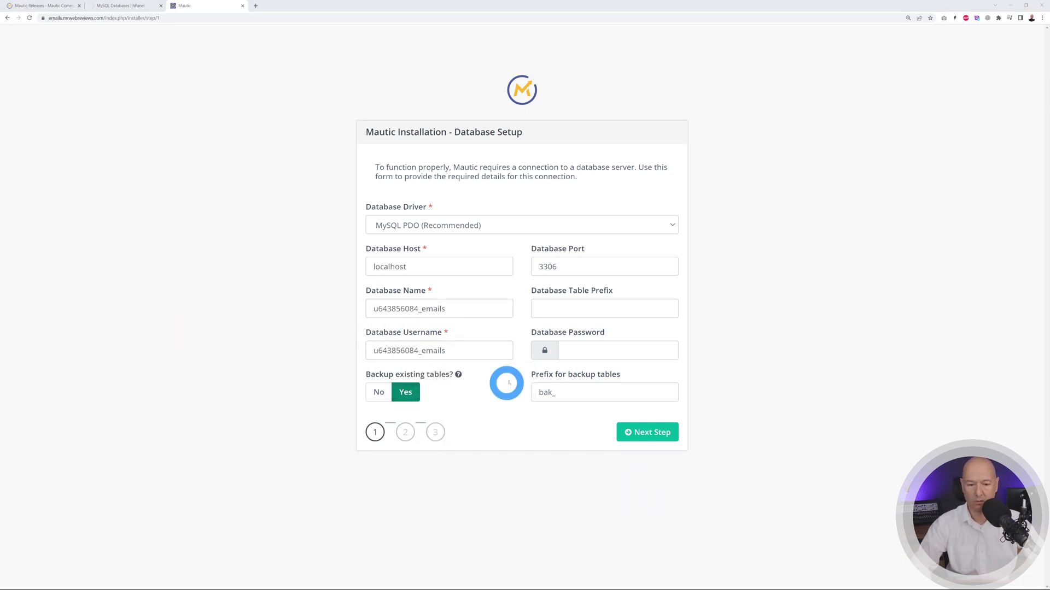
{"action": "left_click", "coordinate": [581, 350]}
{"action": "key", "text": "ctrl+v"}
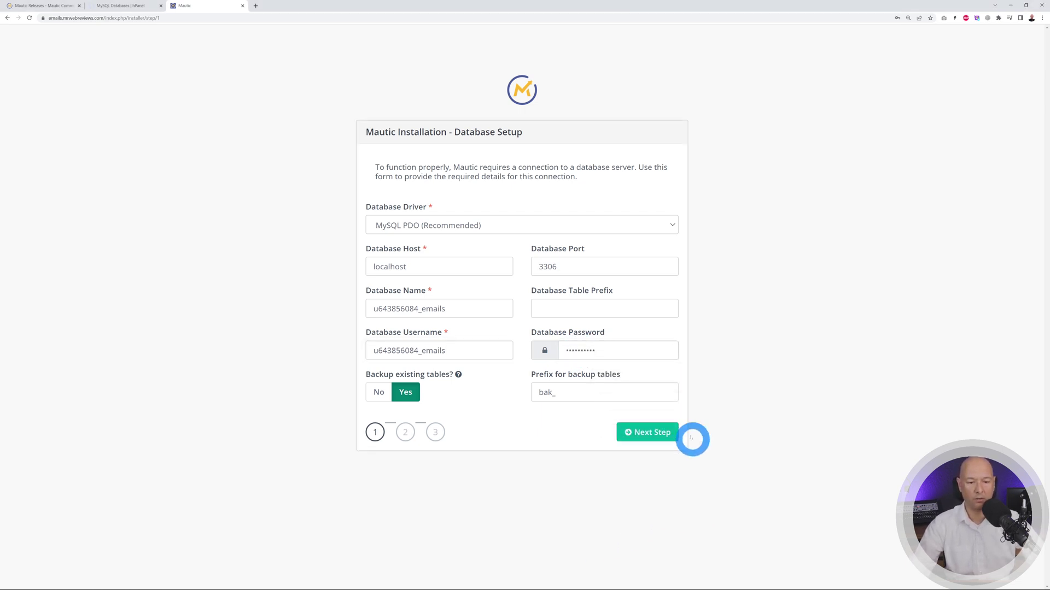
{"action": "left_click", "coordinate": [672, 436]}
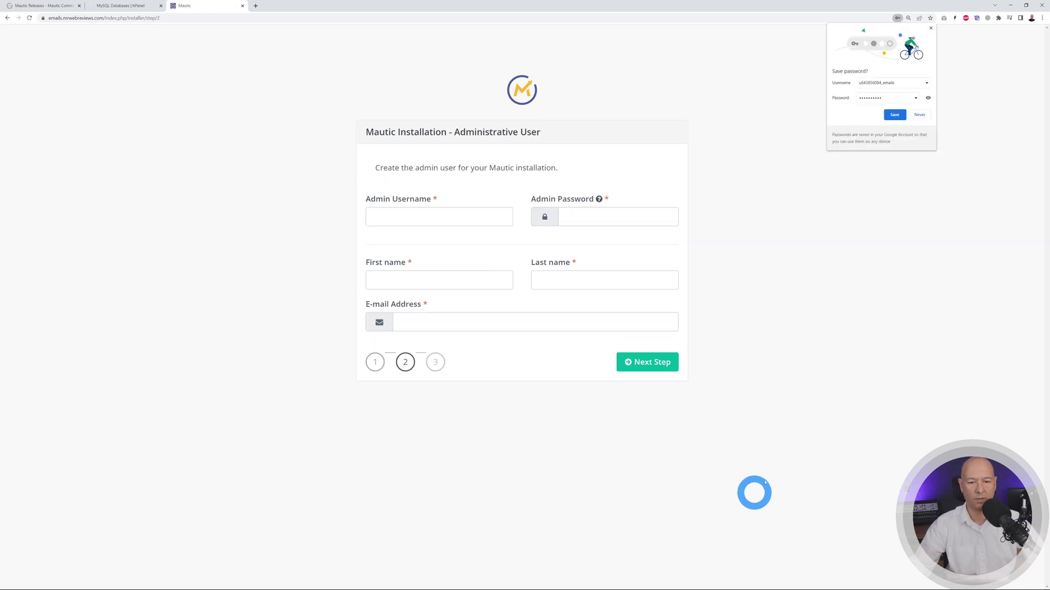
- Dismiss Chrome's save-password offer and enter the admin username and password
{"action": "left_click", "coordinate": [931, 28]}
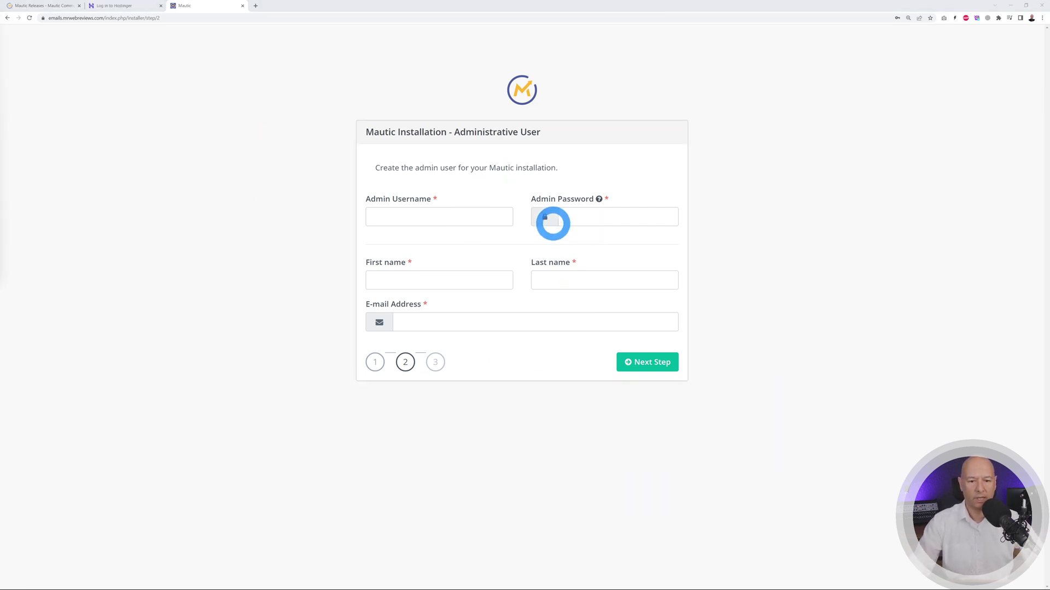
{"action": "left_click", "coordinate": [456, 215]}
{"action": "type", "text": "mrwebreviews"}
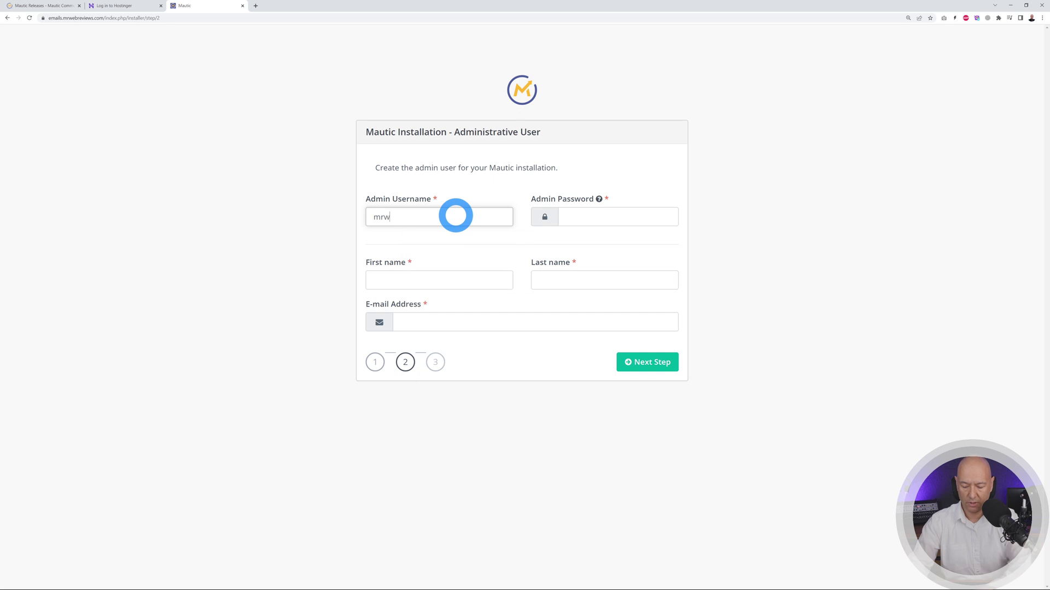
{"action": "left_click", "coordinate": [567, 219]}
{"action": "key", "text": "ctrl+v"}
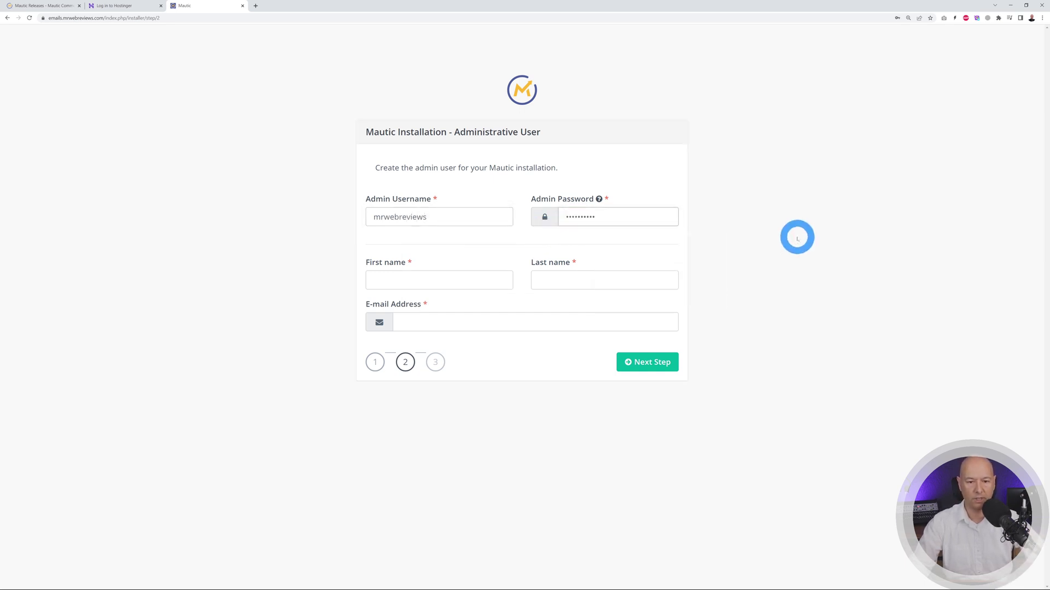
- Fill in the admin's name and e-mail address, then submit the administrative user
{"action": "left_click", "coordinate": [481, 284]}
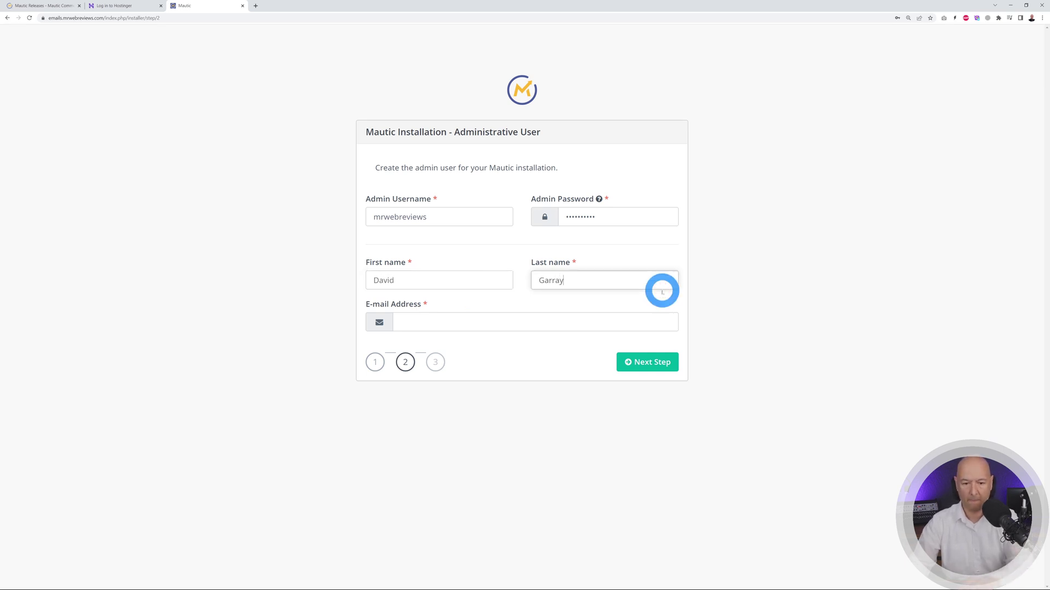
{"action": "left_click", "coordinate": [574, 321]}
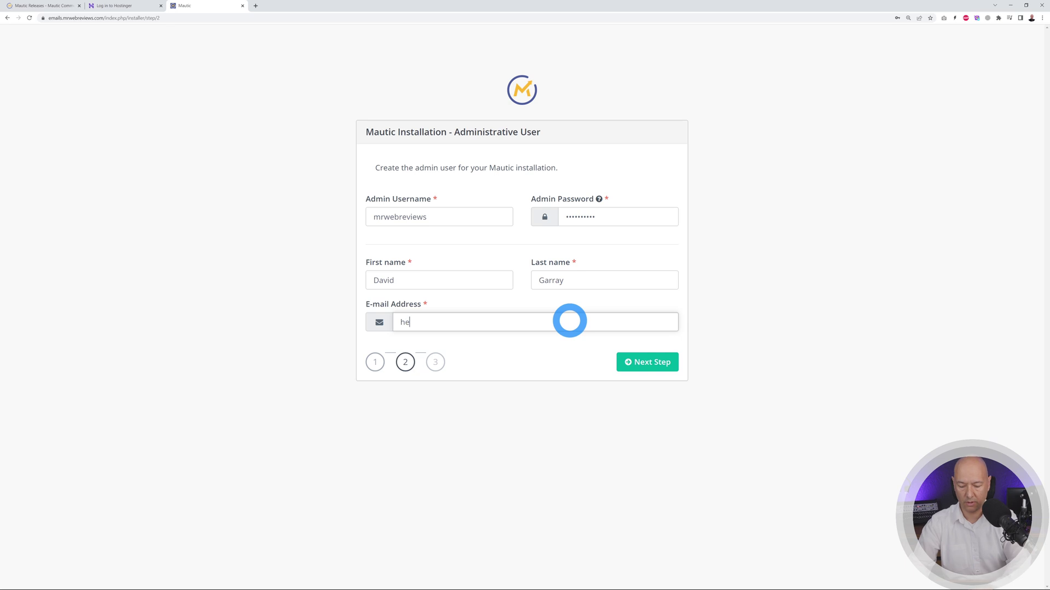
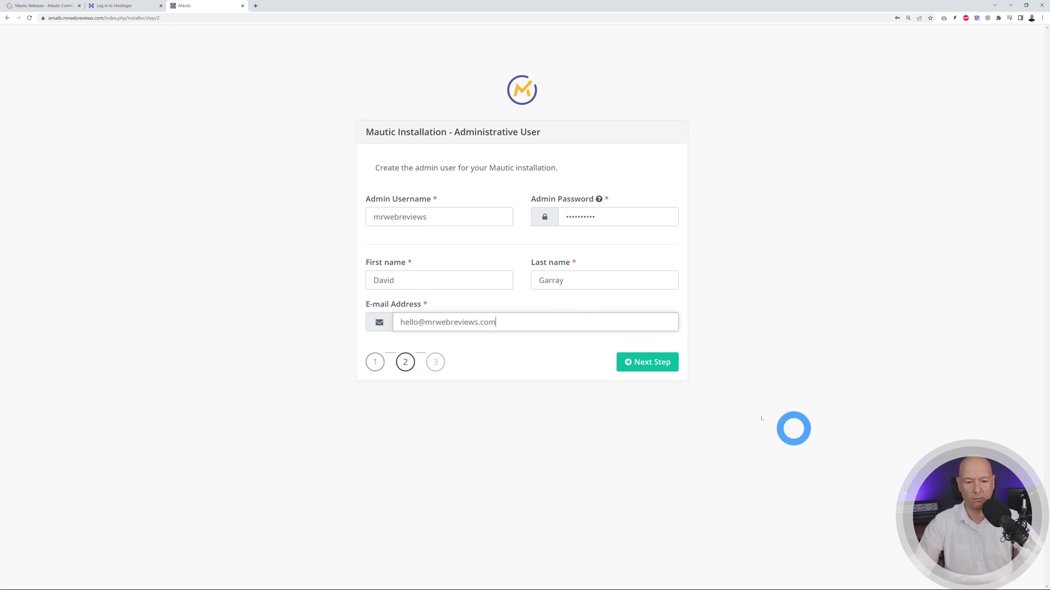
{"action": "left_click", "coordinate": [659, 366]}
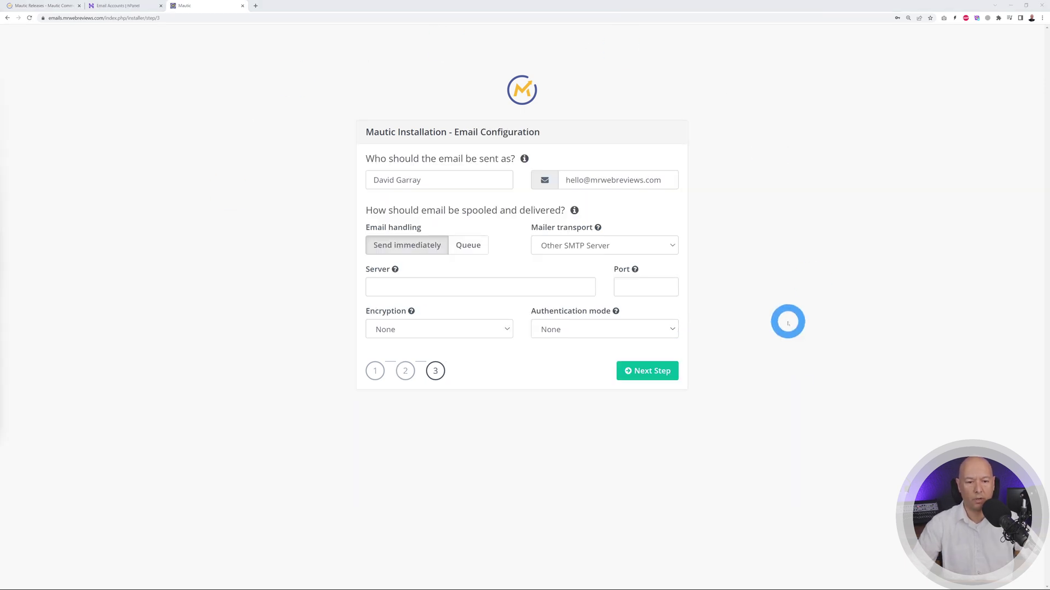
- Set SMTP server mail.hostinger.com, port 587, TLS encryption and Login authentication
{"action": "left_click", "coordinate": [488, 285]}
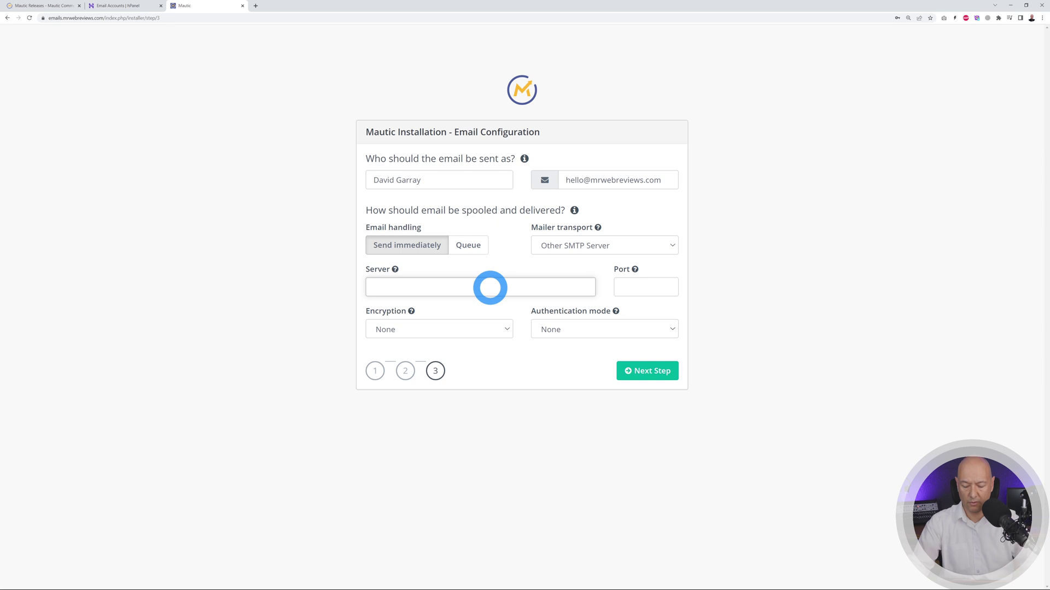
{"action": "type", "text": "mail.hostinger.com"}
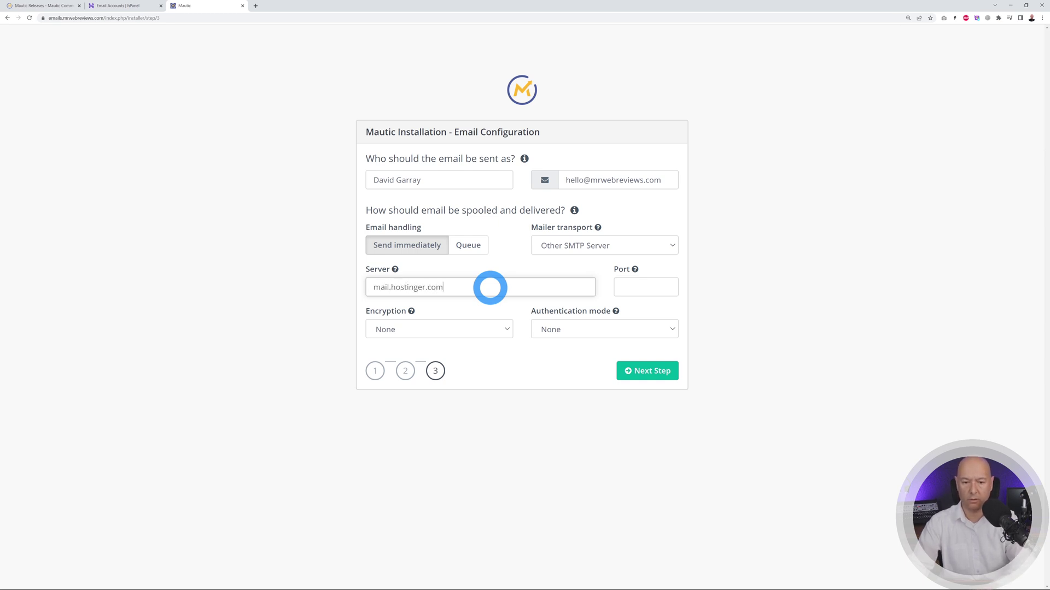
{"action": "left_click", "coordinate": [631, 287]}
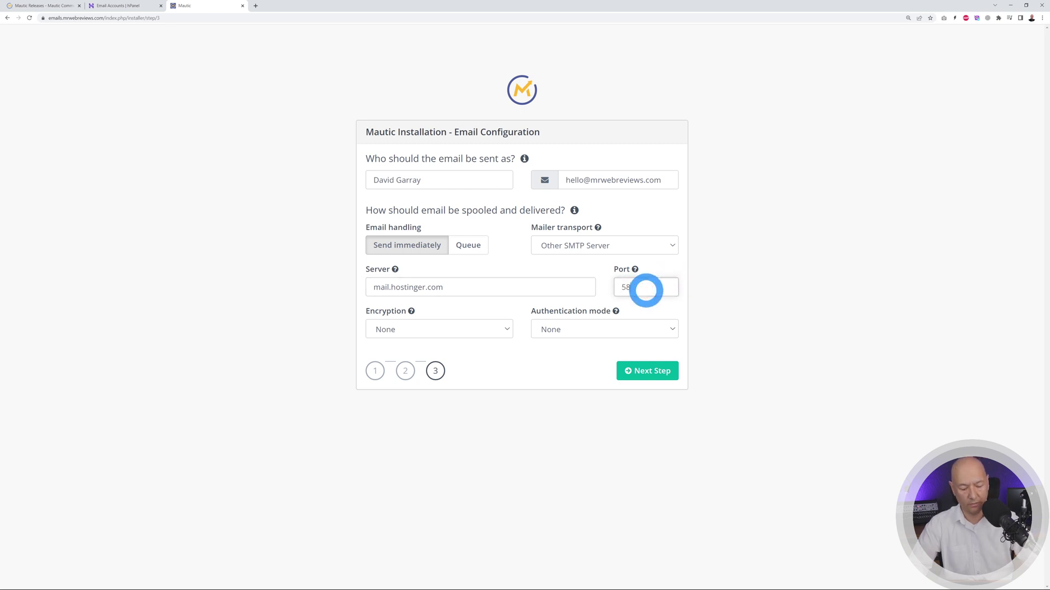
{"action": "left_click", "coordinate": [473, 332]}
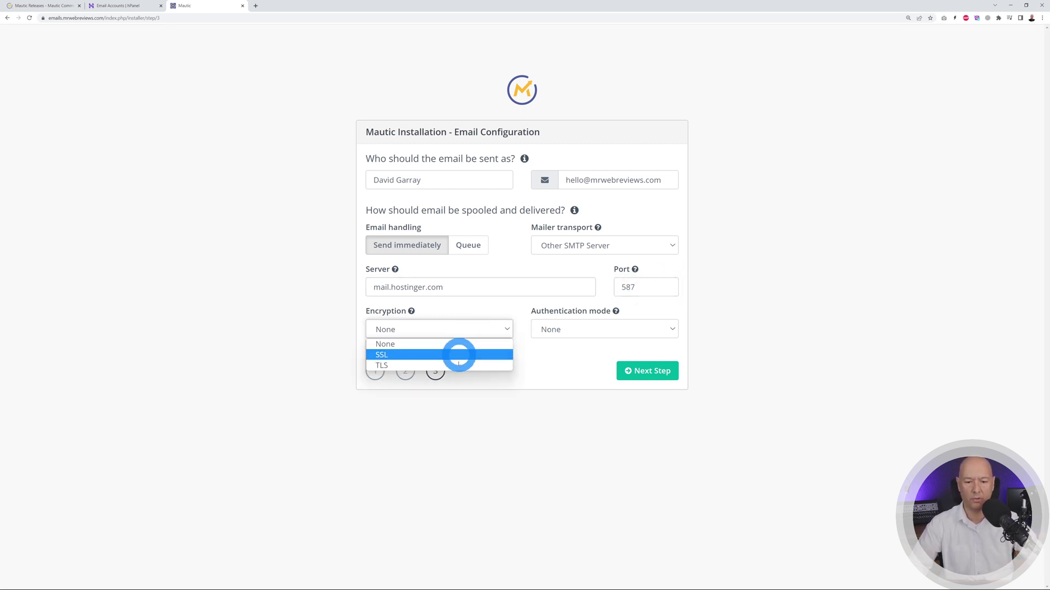
{"action": "left_click", "coordinate": [458, 364]}
{"action": "left_click", "coordinate": [581, 329]}
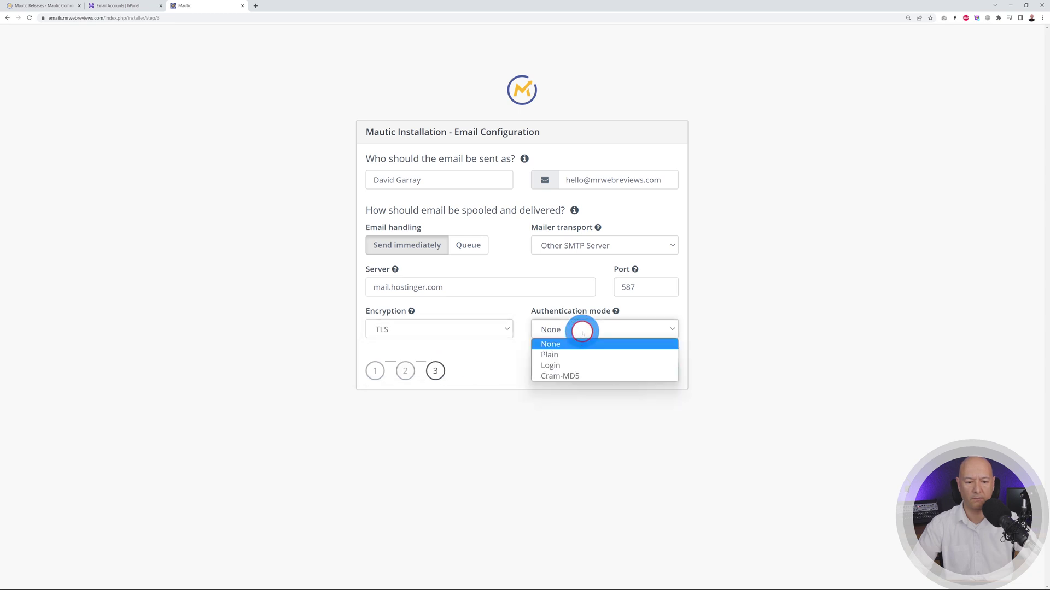
{"action": "left_click", "coordinate": [584, 366]}
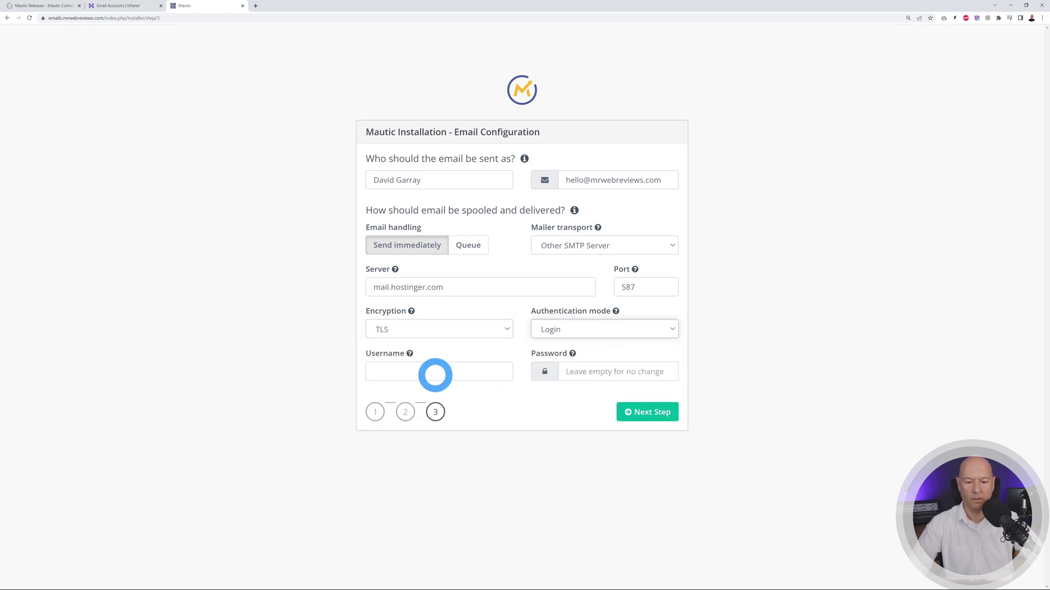
- Enter the SMTP account's e-mail username and password, then finish the installation
{"action": "left_click", "coordinate": [438, 377]}
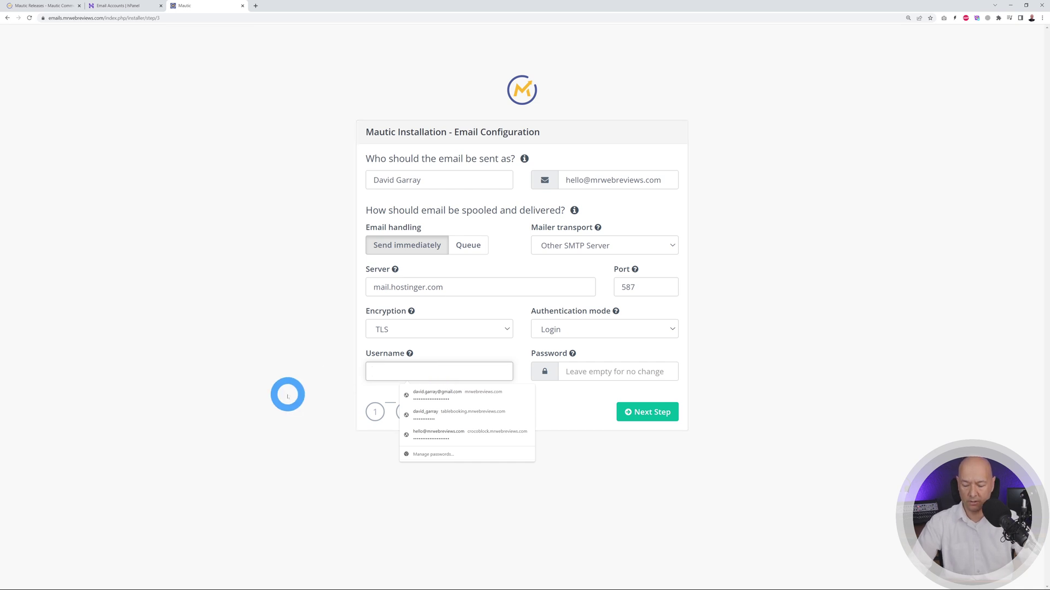
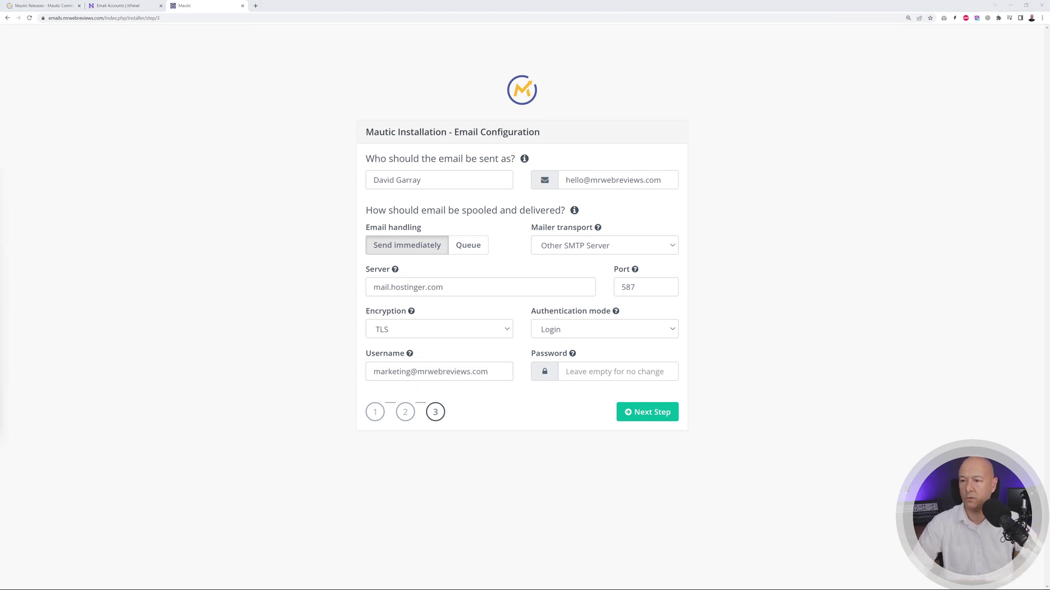
{"action": "left_click", "coordinate": [596, 371]}
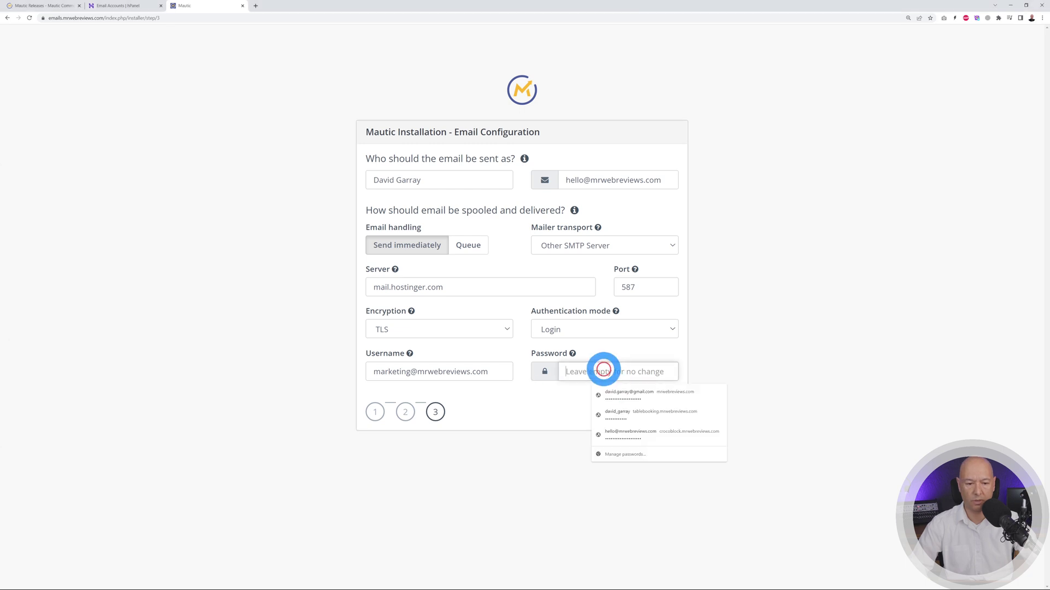
{"action": "key", "text": "ctrl+v"}
{"action": "left_click", "coordinate": [656, 415]}
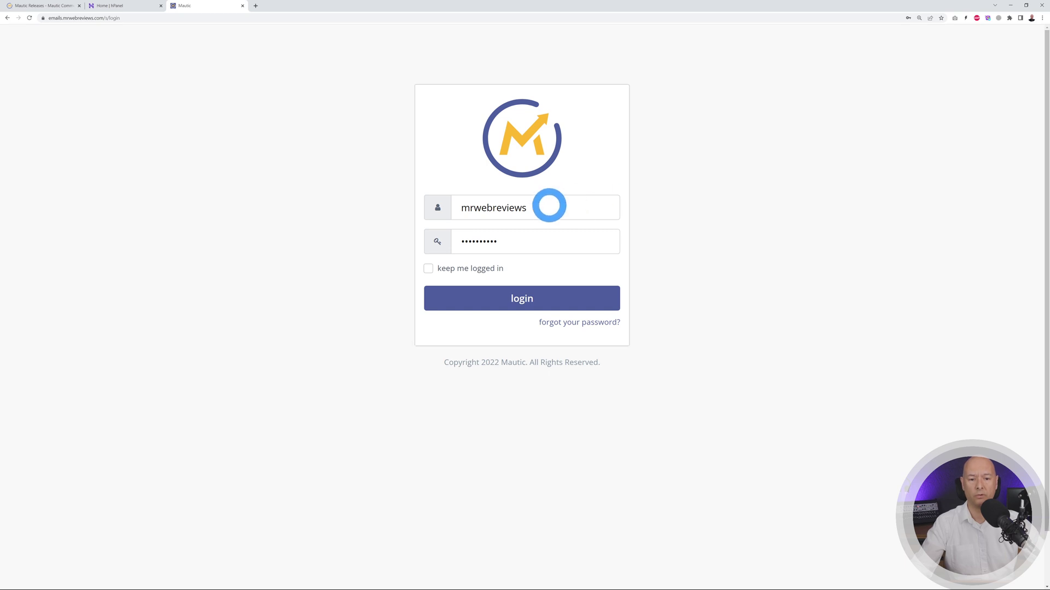
- Sign in to Mautic with the saved admin credentials
{"action": "left_click", "coordinate": [531, 300]}
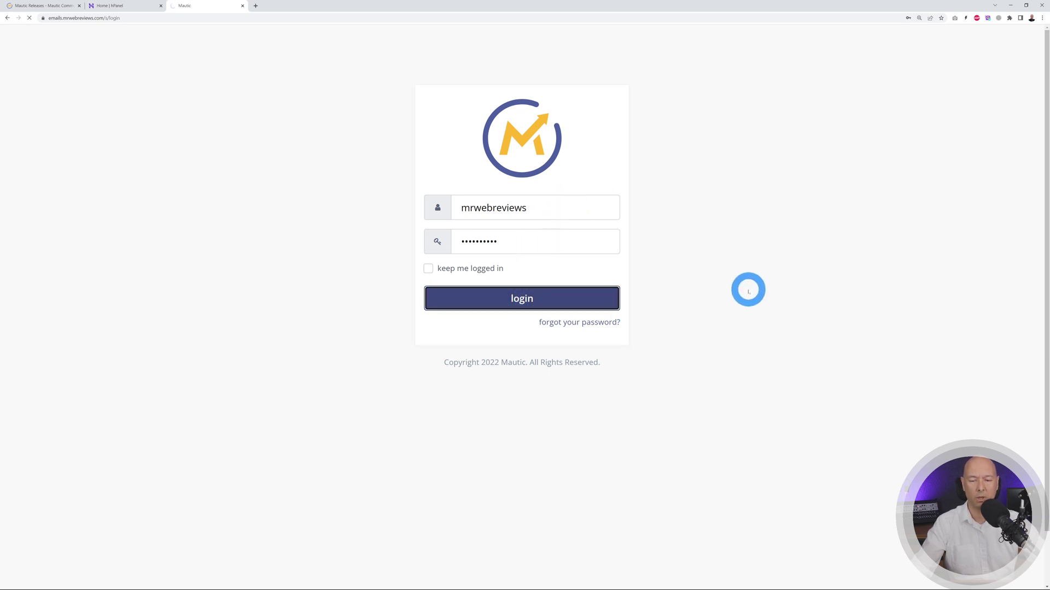
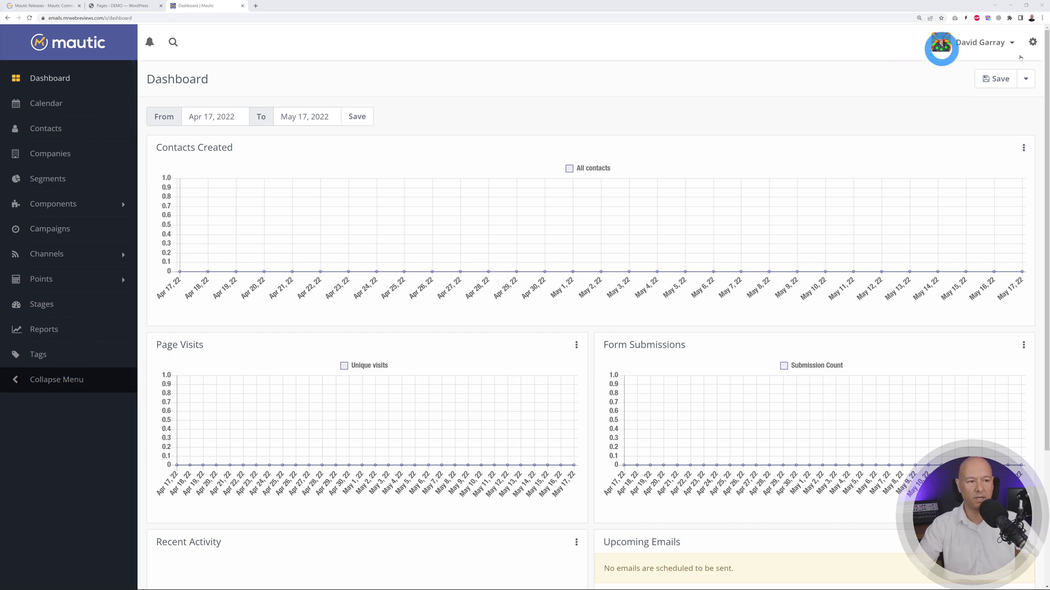
{"action": "left_click", "coordinate": [1033, 43]}
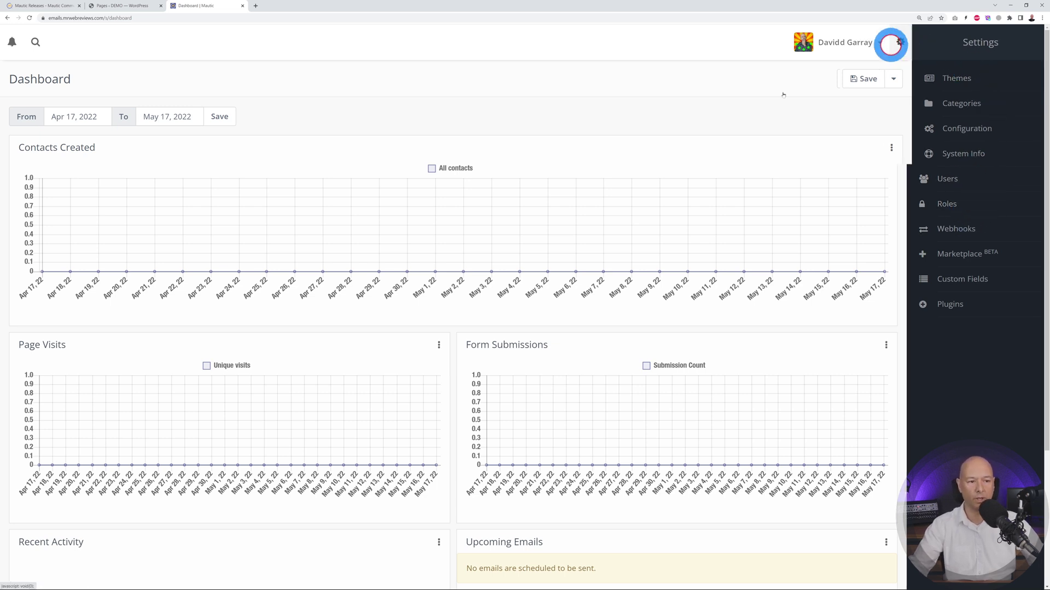
{"action": "left_click", "coordinate": [895, 42]}
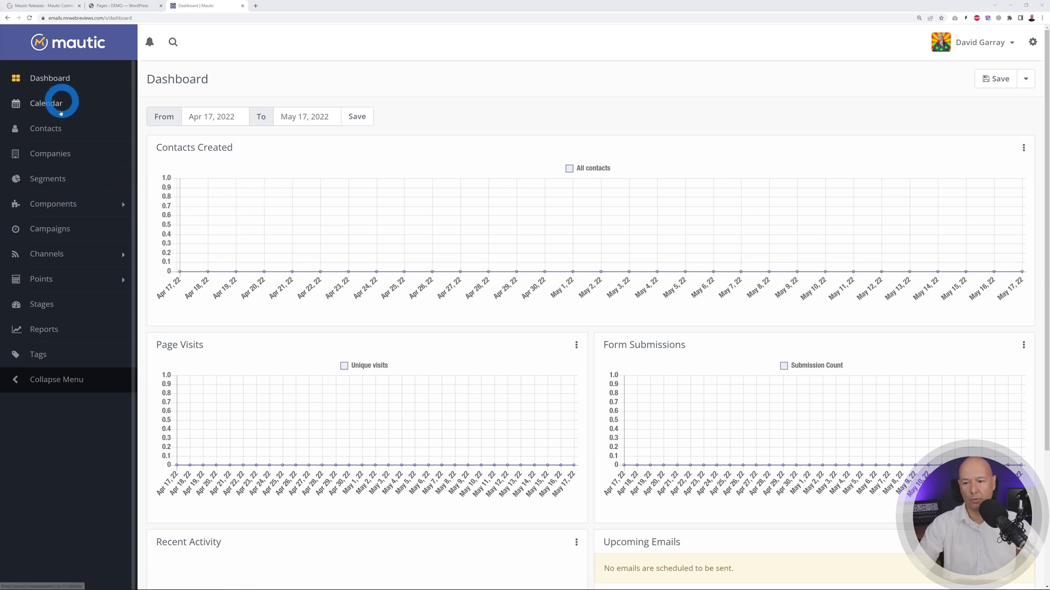
{"action": "left_click", "coordinate": [43, 7]}
- Open Documentation > User Documentation from the Releases tab, then go back to the Mautic dashboard
{"action": "mouse_move", "coordinate": [368, 40]}
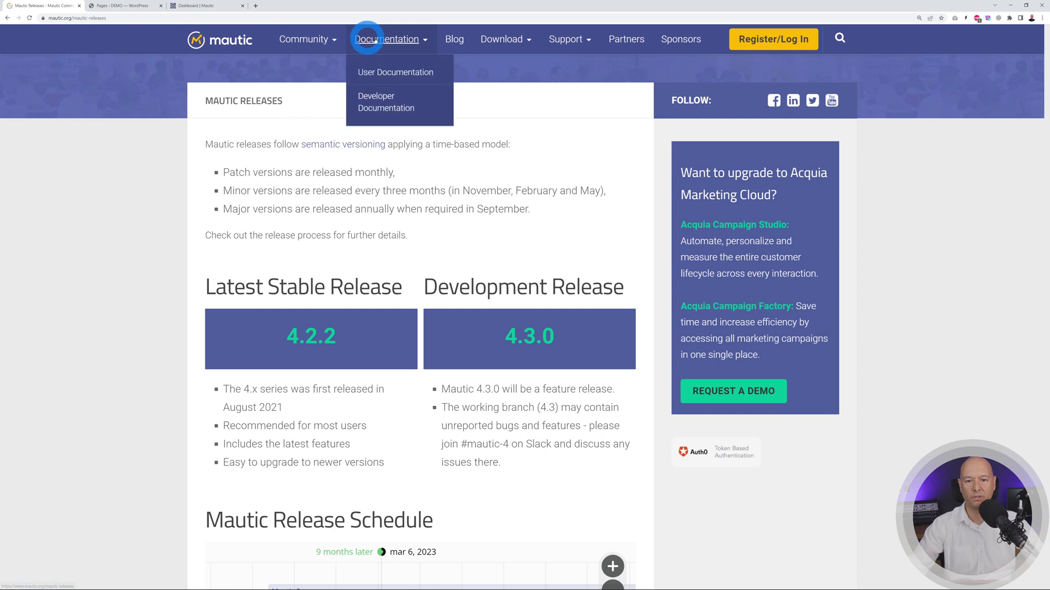
{"action": "left_click", "coordinate": [392, 75]}
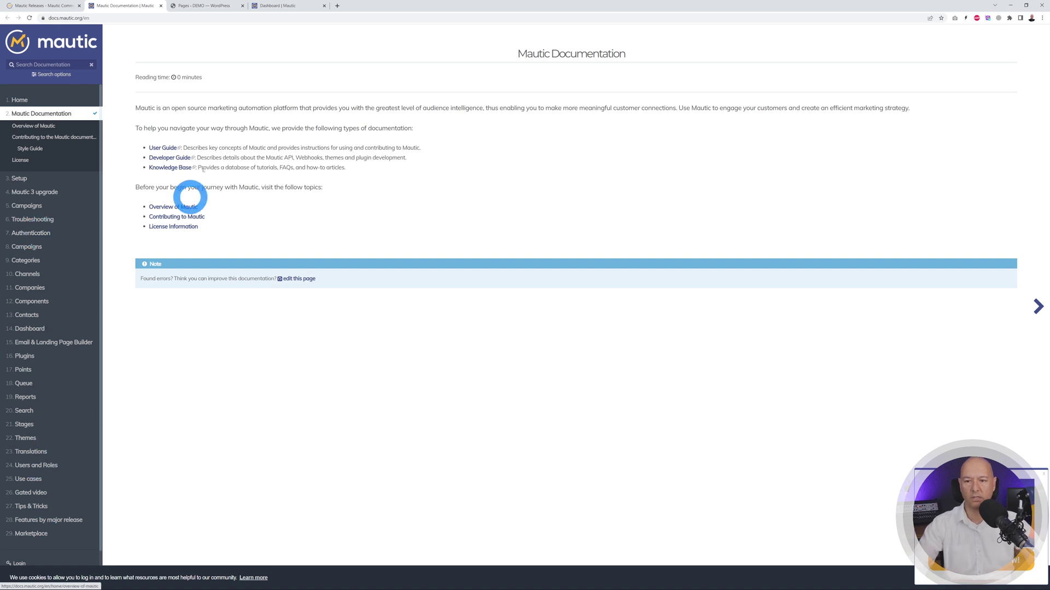
{"action": "left_click", "coordinate": [283, 8]}
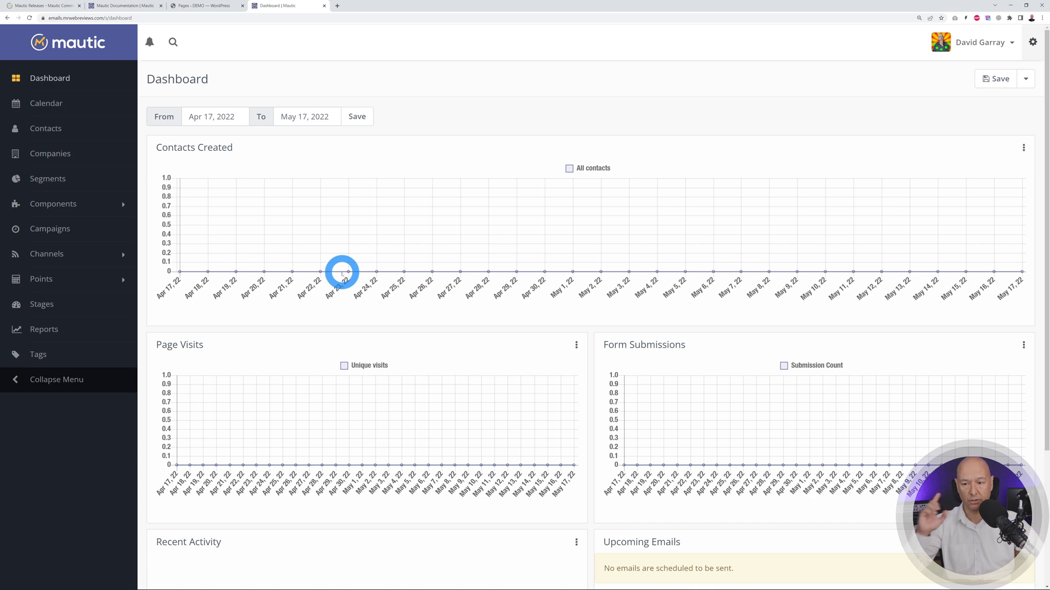
- Go to Components > Forms and start a New form
{"action": "left_click", "coordinate": [68, 205]}
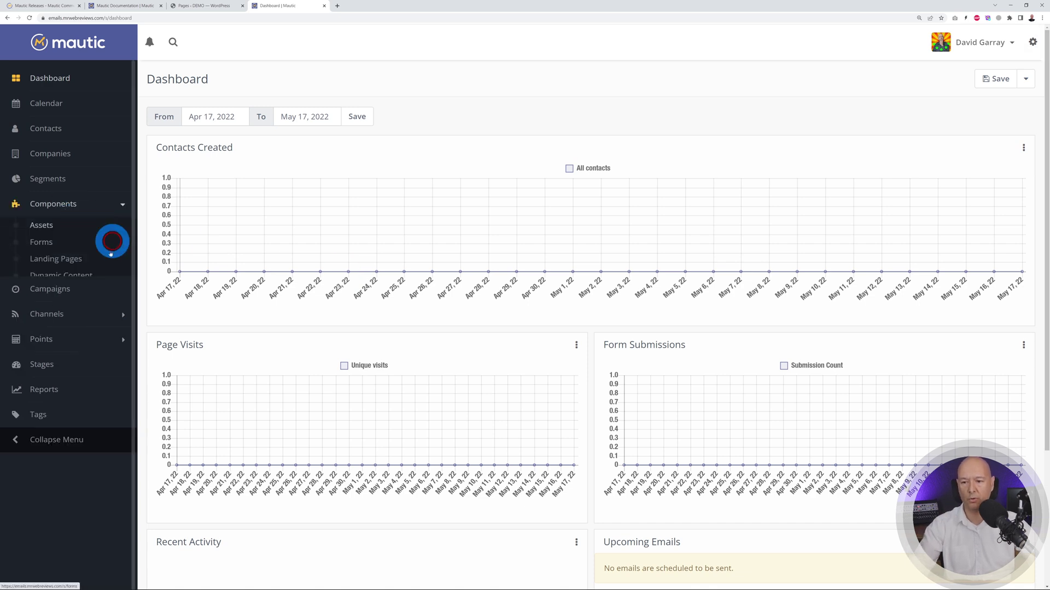
{"action": "left_click", "coordinate": [48, 241]}
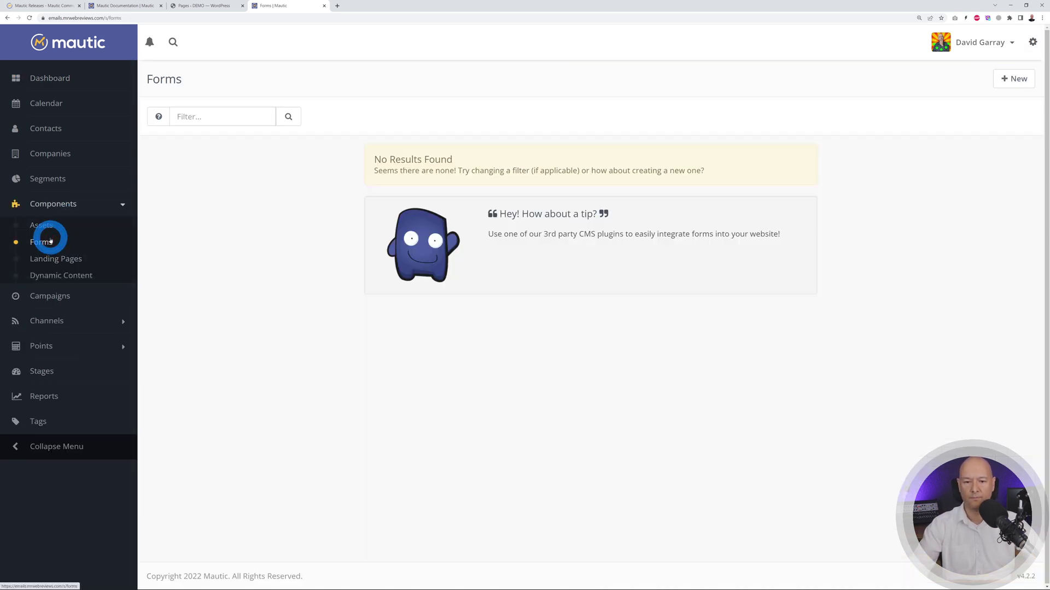
{"action": "left_click", "coordinate": [1010, 78]}
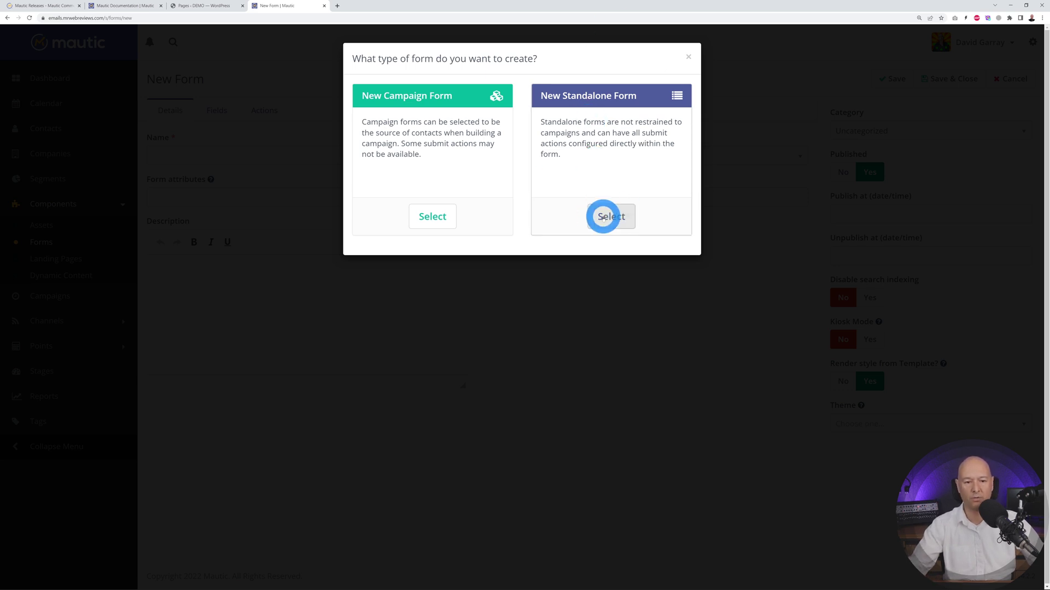
- Create a standalone form named 'Test' with Remain at form as its submit action
{"action": "left_click", "coordinate": [605, 217]}
{"action": "left_click", "coordinate": [298, 160]}
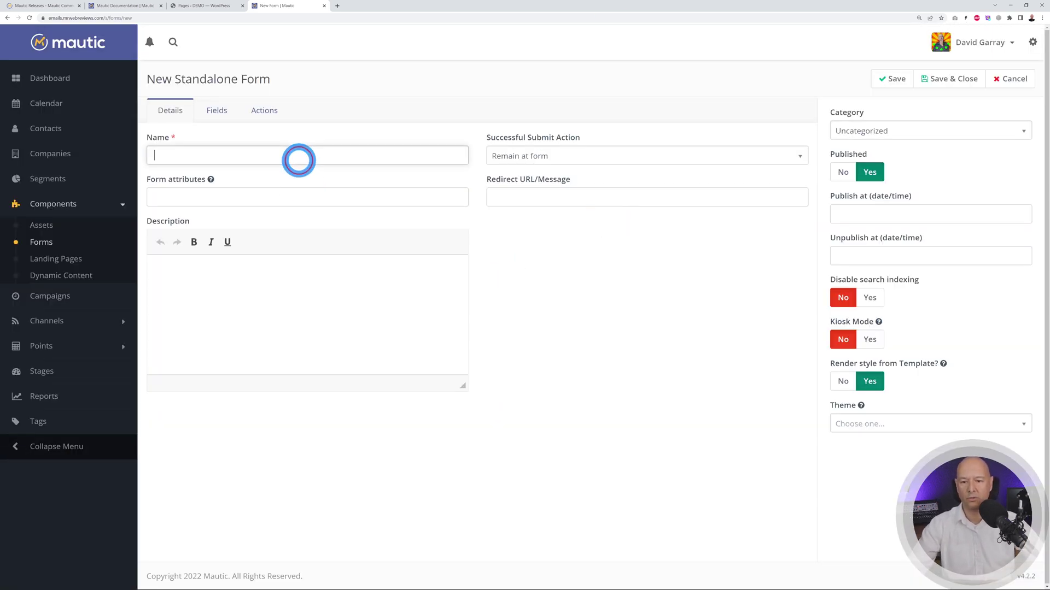
{"action": "left_click", "coordinate": [571, 291]}
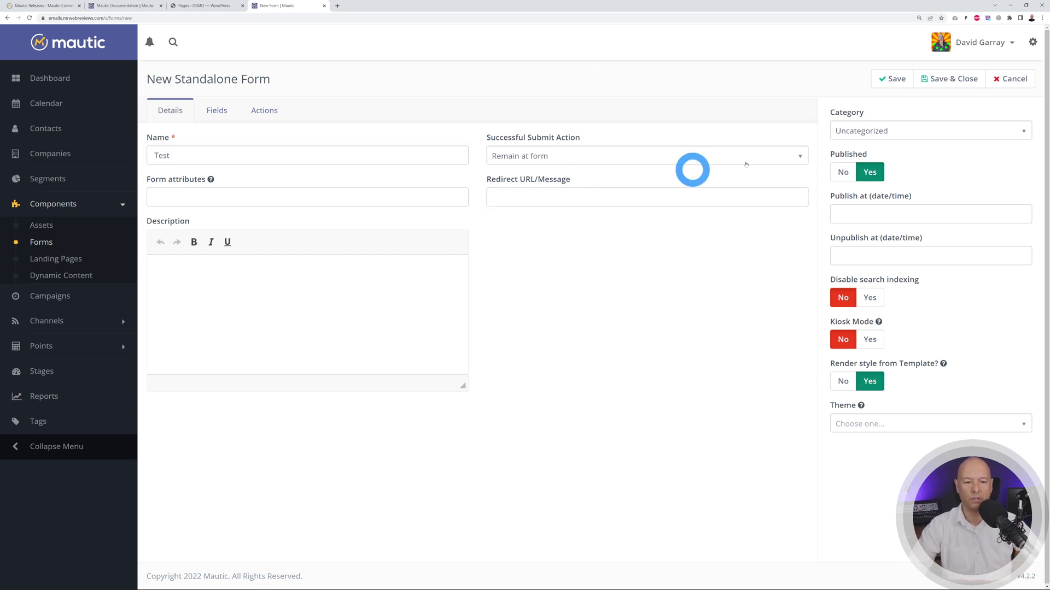
{"action": "left_click", "coordinate": [762, 156]}
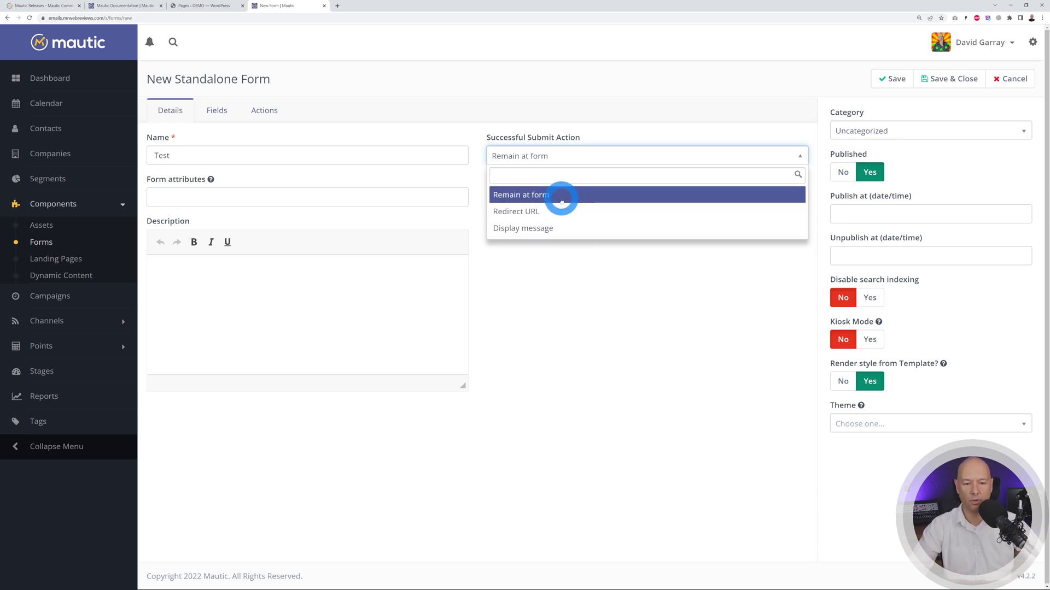
{"action": "left_click", "coordinate": [562, 202]}
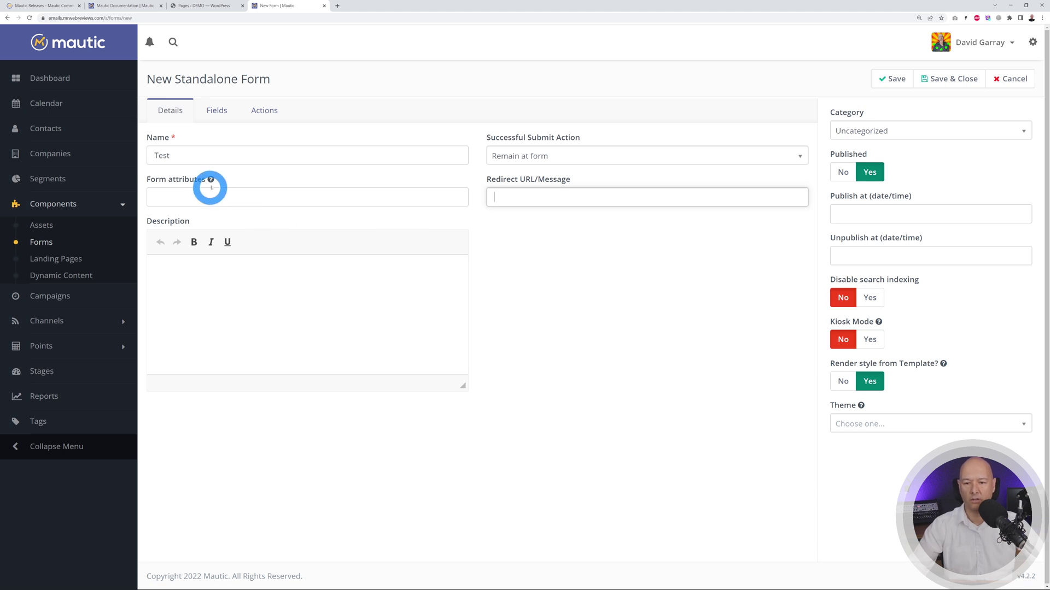
- Leave the redirect URL empty and enter 'Description' as the form description
{"action": "mouse_move", "coordinate": [211, 179]}
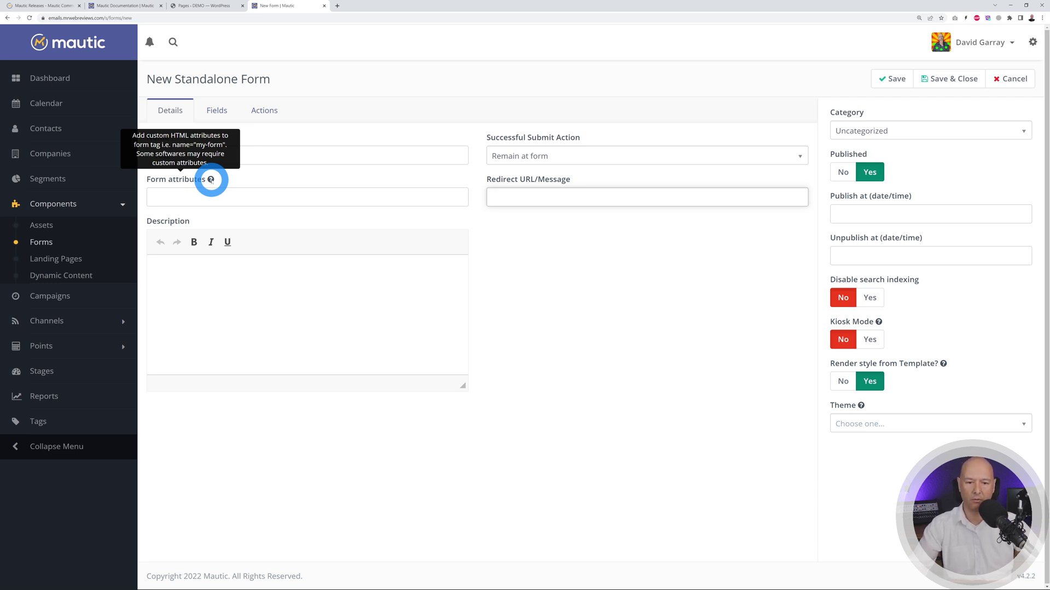
{"action": "left_click", "coordinate": [605, 288]}
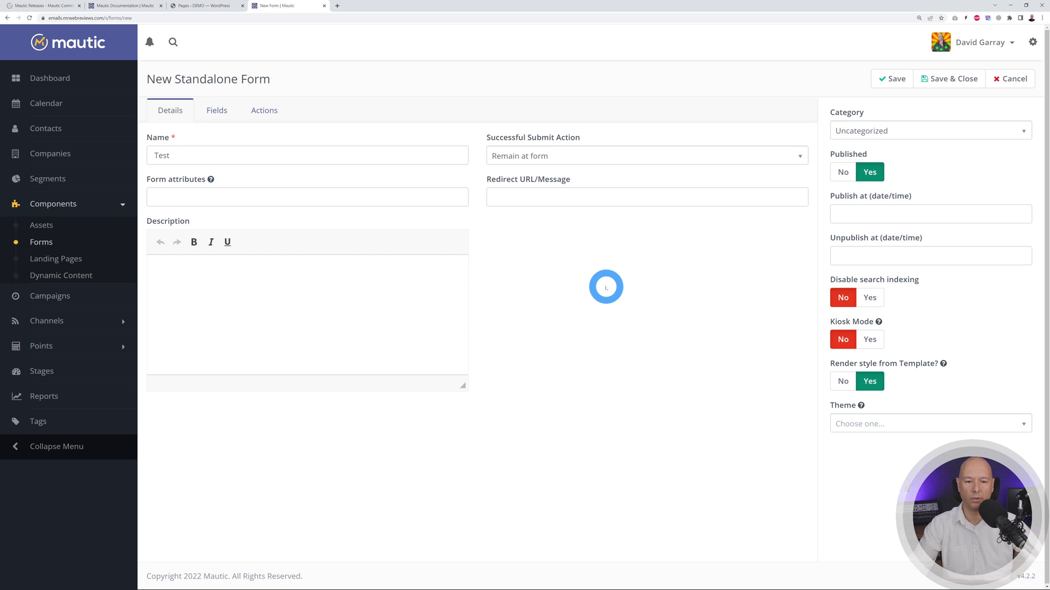
{"action": "left_click", "coordinate": [322, 337]}
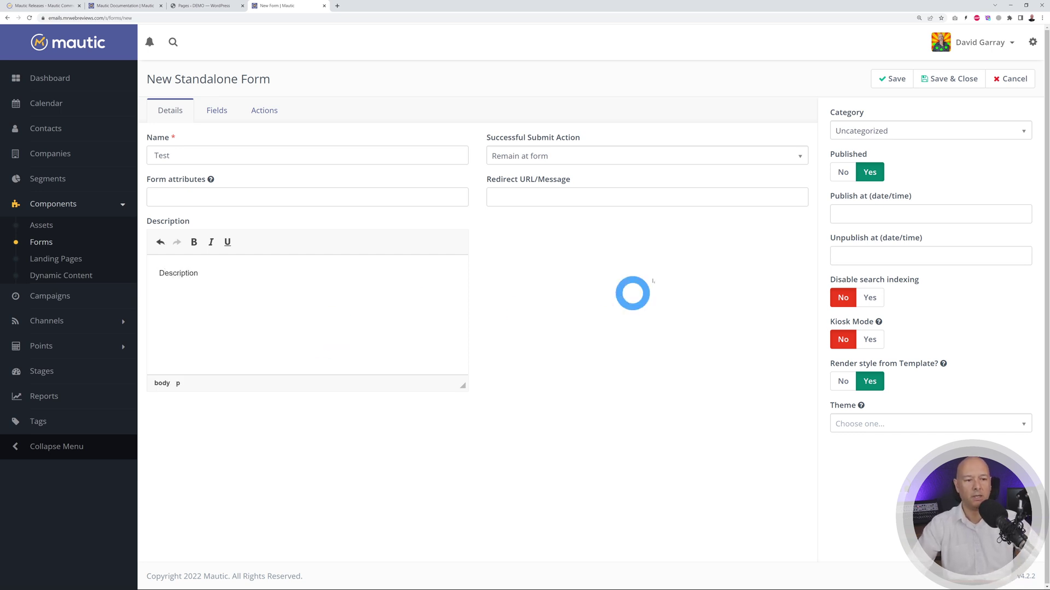
{"action": "left_click", "coordinate": [1009, 138]}
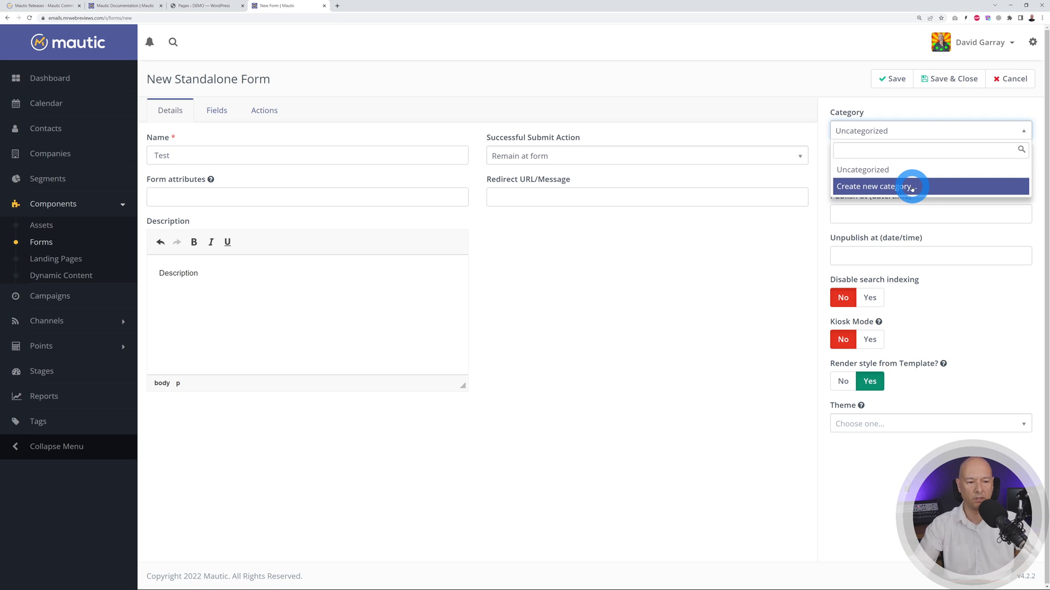
- Create a new 'Website Promo' category from the Category dropdown and assign it to the form
{"action": "left_click", "coordinate": [912, 187]}
{"action": "left_click", "coordinate": [441, 108]}
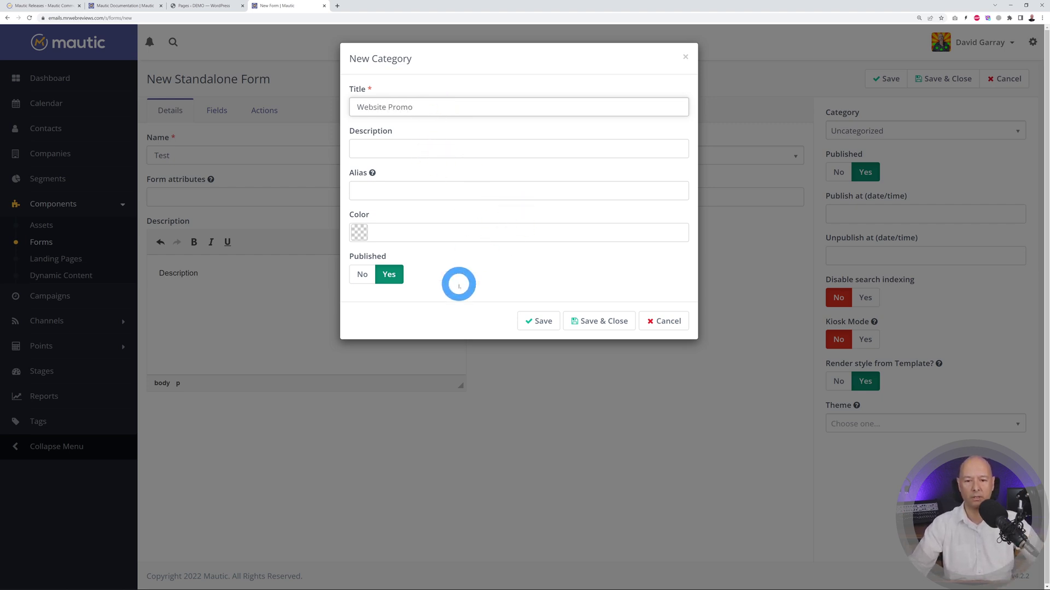
{"action": "left_click", "coordinate": [555, 325]}
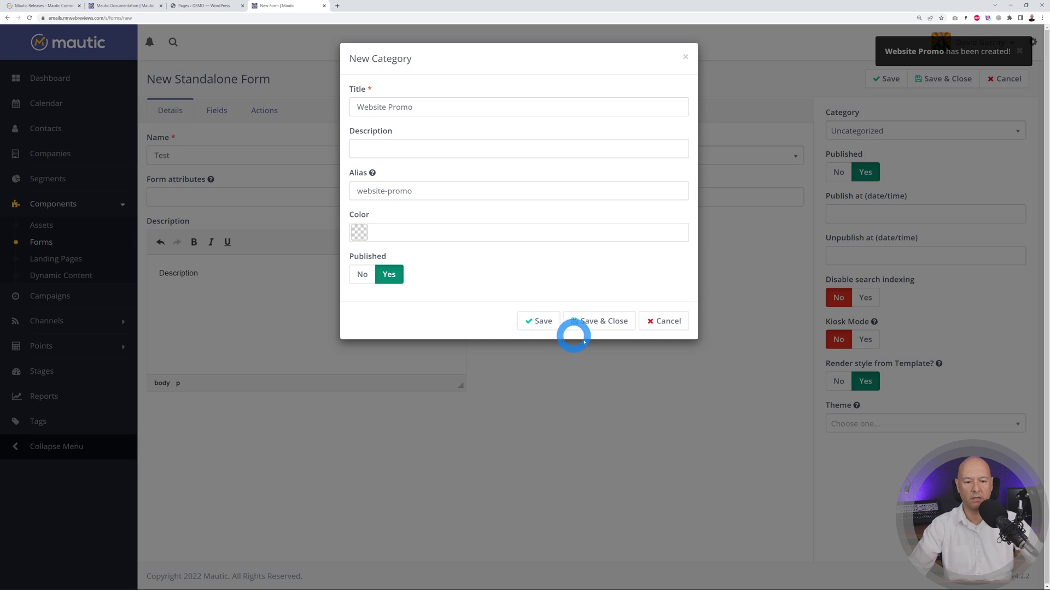
{"action": "left_click", "coordinate": [648, 323]}
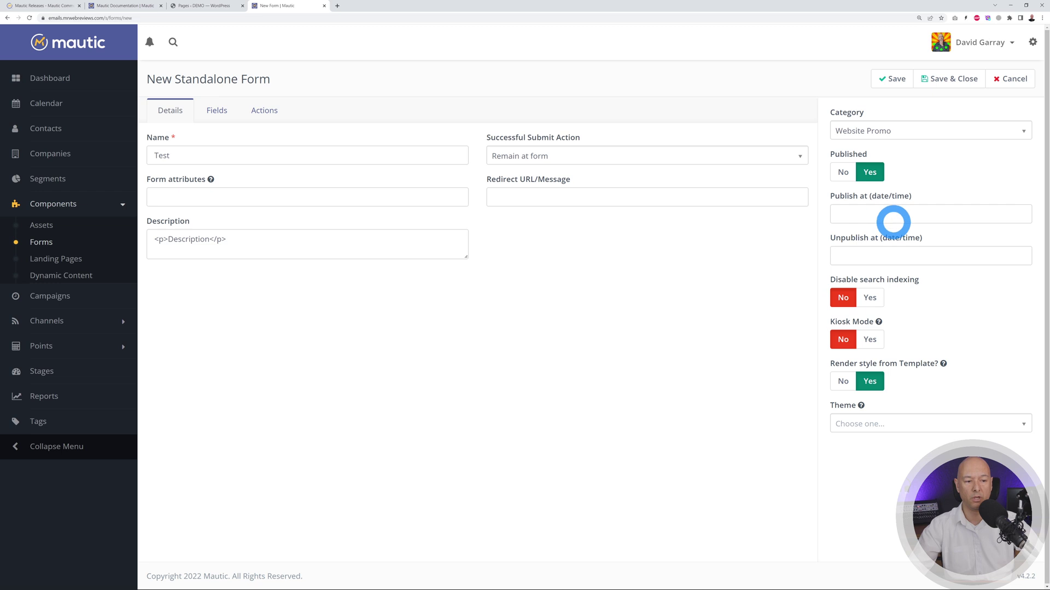
- Leave Publish at blank, save the Test form, and view its Fields tab
{"action": "left_click", "coordinate": [895, 214]}
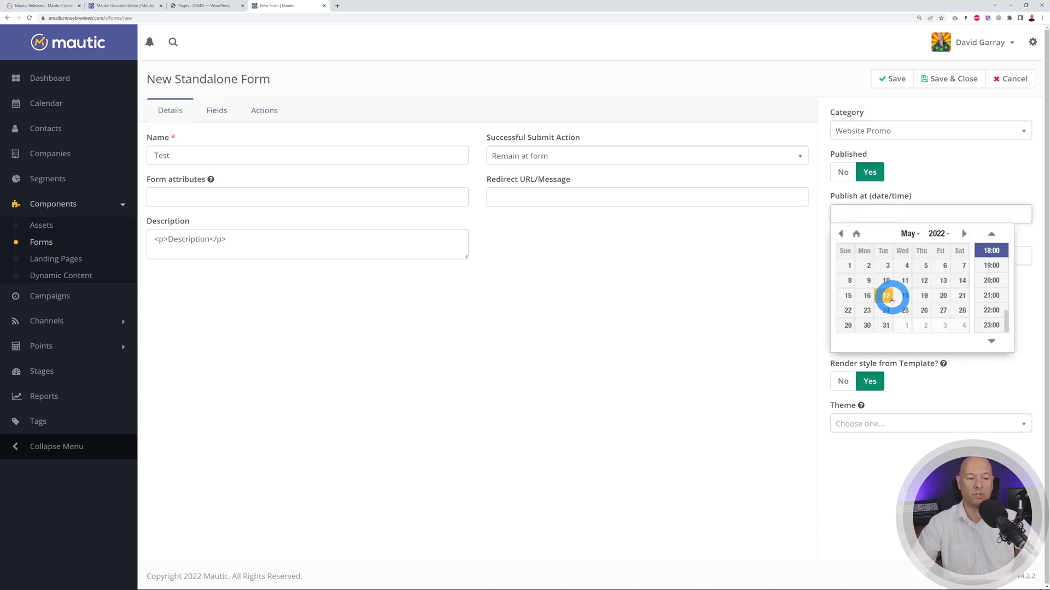
{"action": "left_click", "coordinate": [746, 295]}
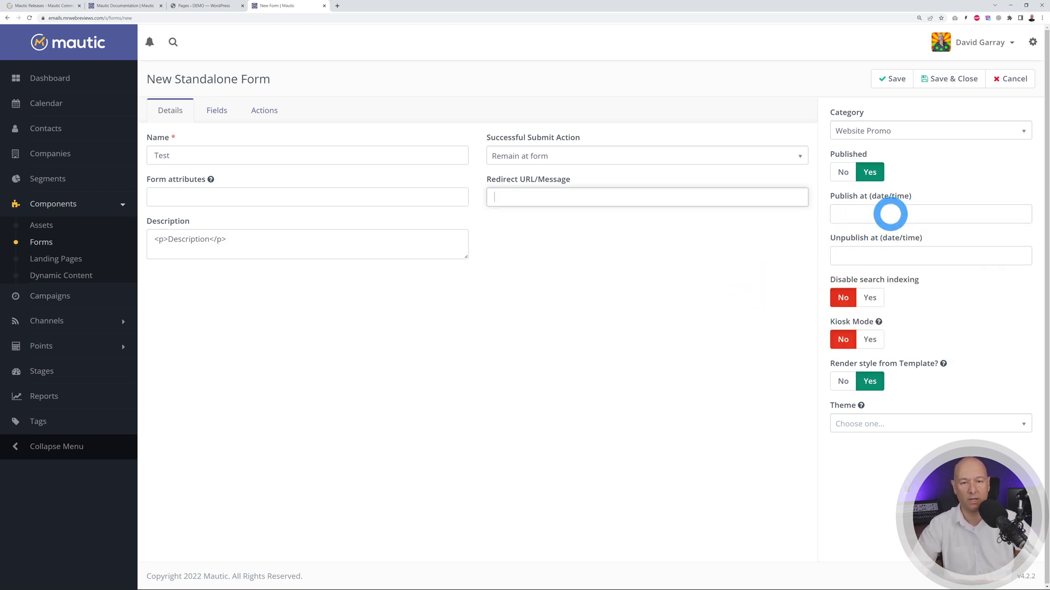
{"action": "left_click", "coordinate": [890, 214]}
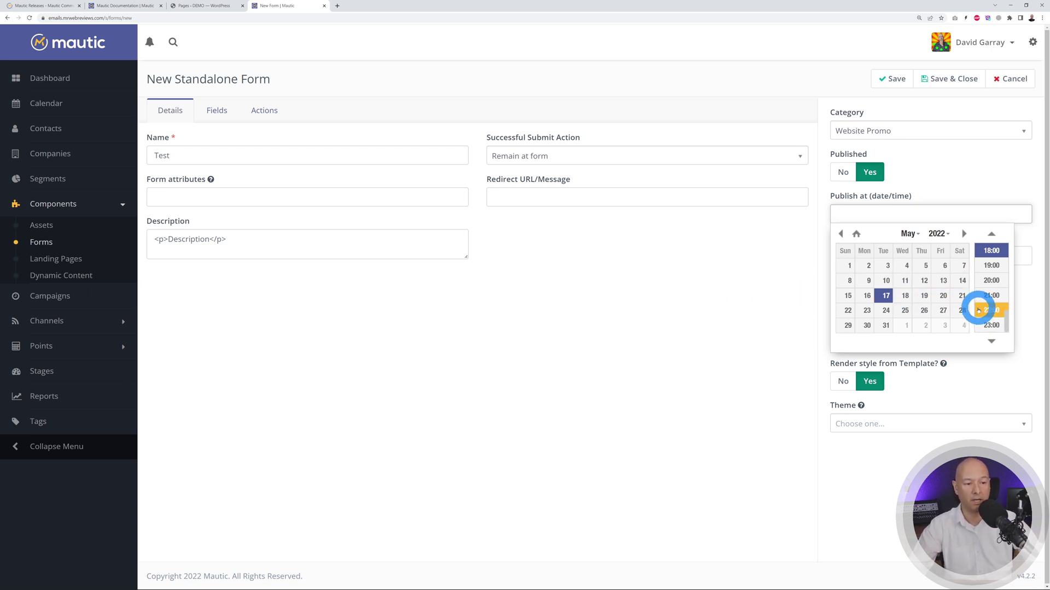
{"action": "left_click", "coordinate": [680, 298]}
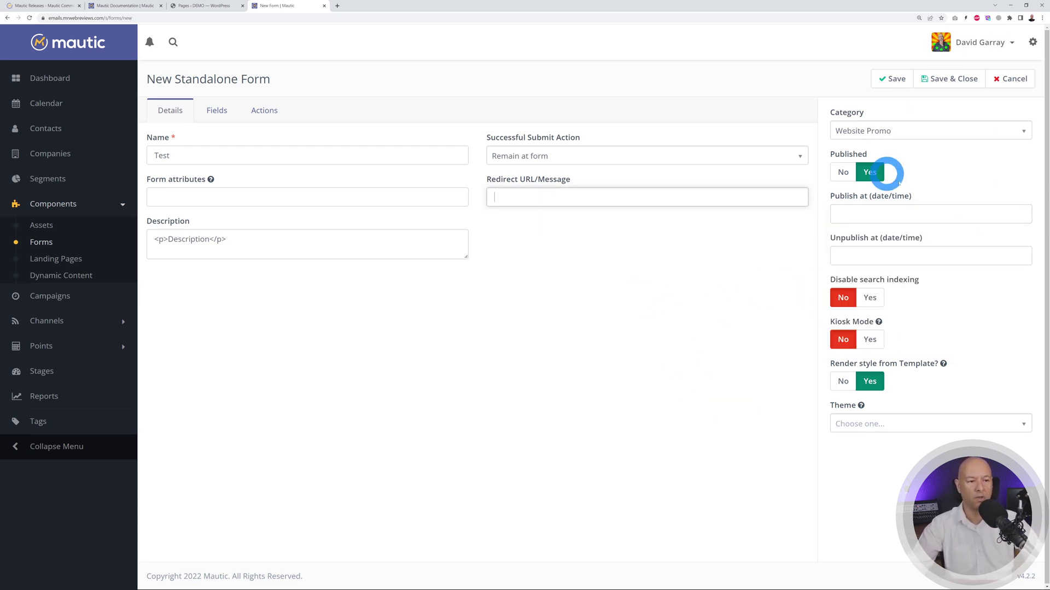
{"action": "left_click", "coordinate": [894, 78]}
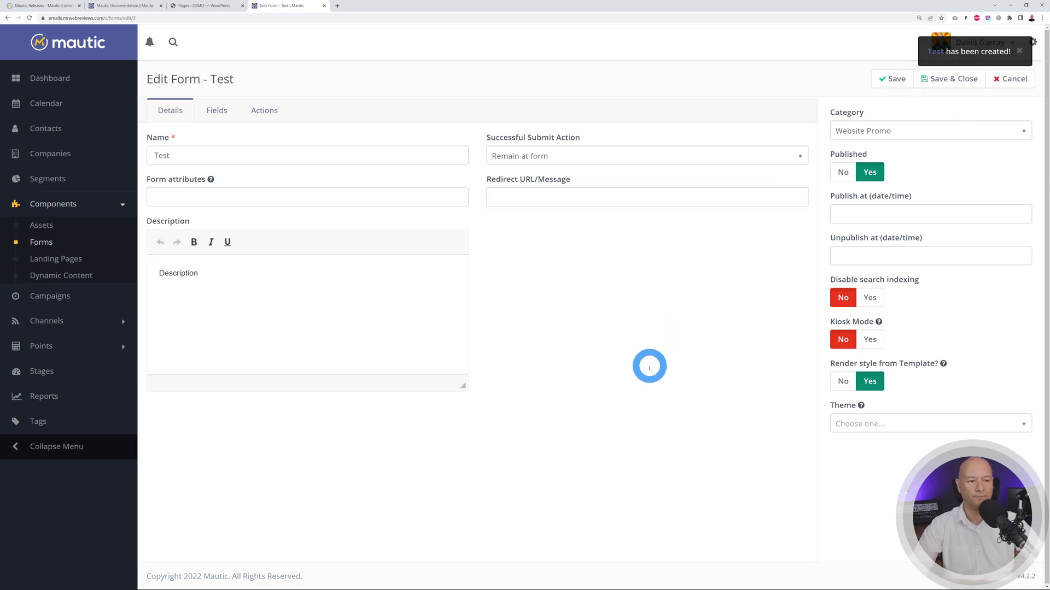
{"action": "left_click", "coordinate": [217, 110]}
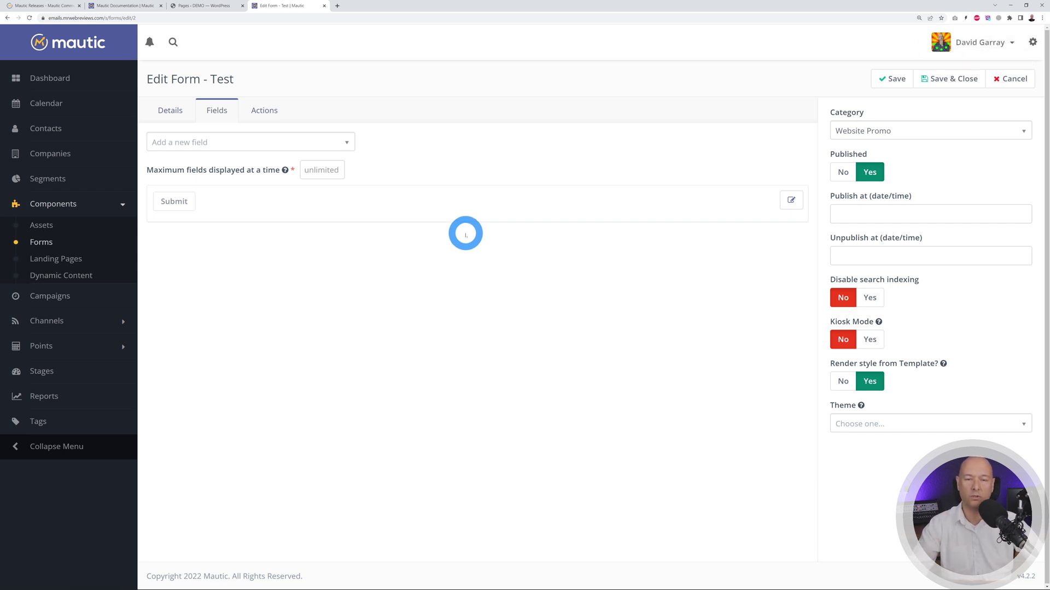
- Add a Text field labelled 'Name' to the form
{"action": "left_click", "coordinate": [347, 143]}
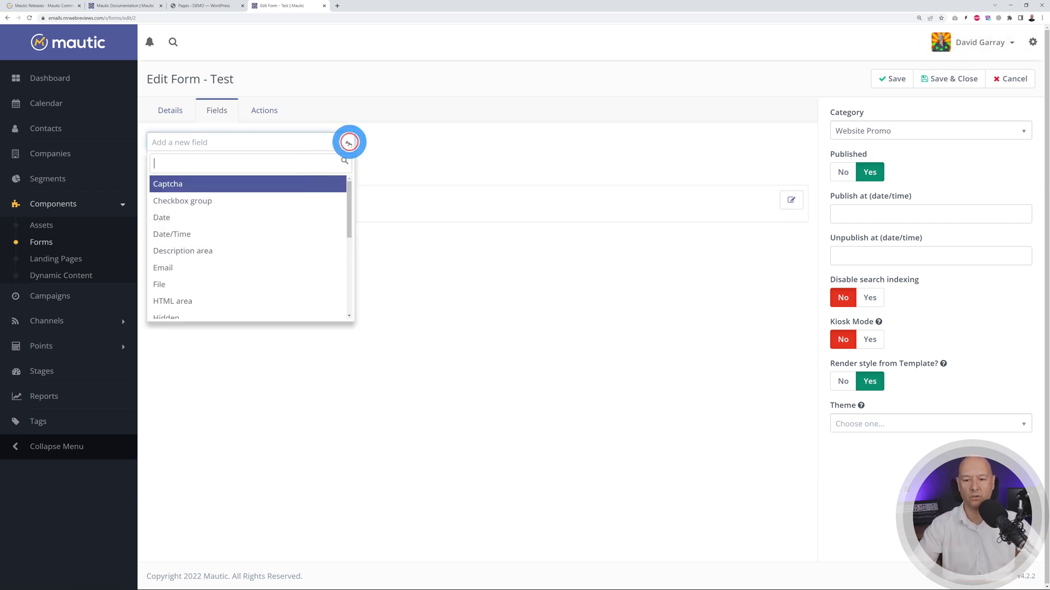
{"action": "scroll", "coordinate": [257, 274], "scroll_direction": "down", "scroll_amount": 2}
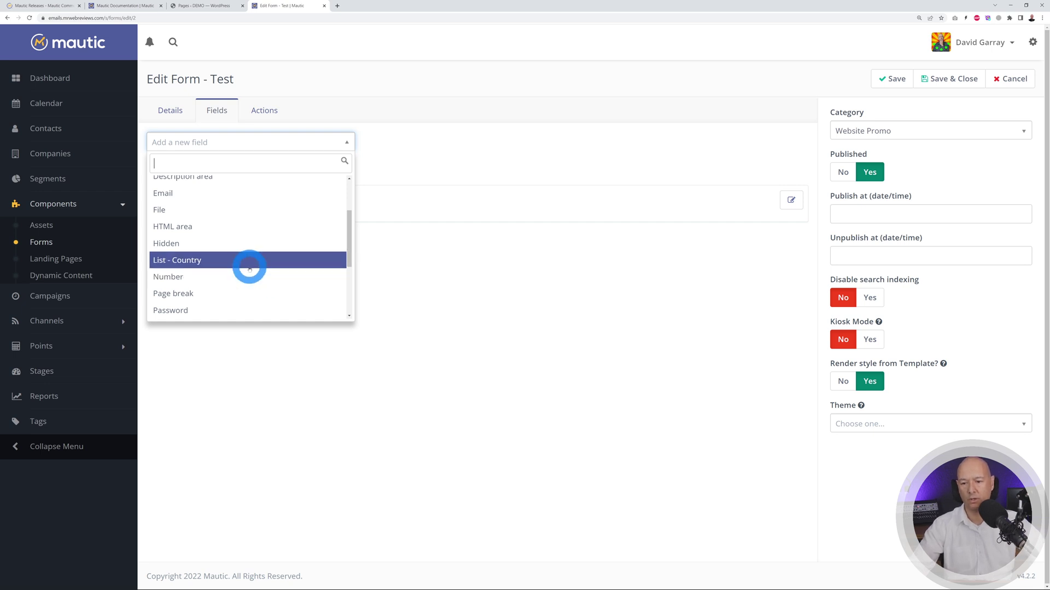
{"action": "scroll", "coordinate": [249, 268], "scroll_direction": "up", "scroll_amount": 1}
{"action": "scroll", "coordinate": [251, 270], "scroll_direction": "down", "scroll_amount": 3}
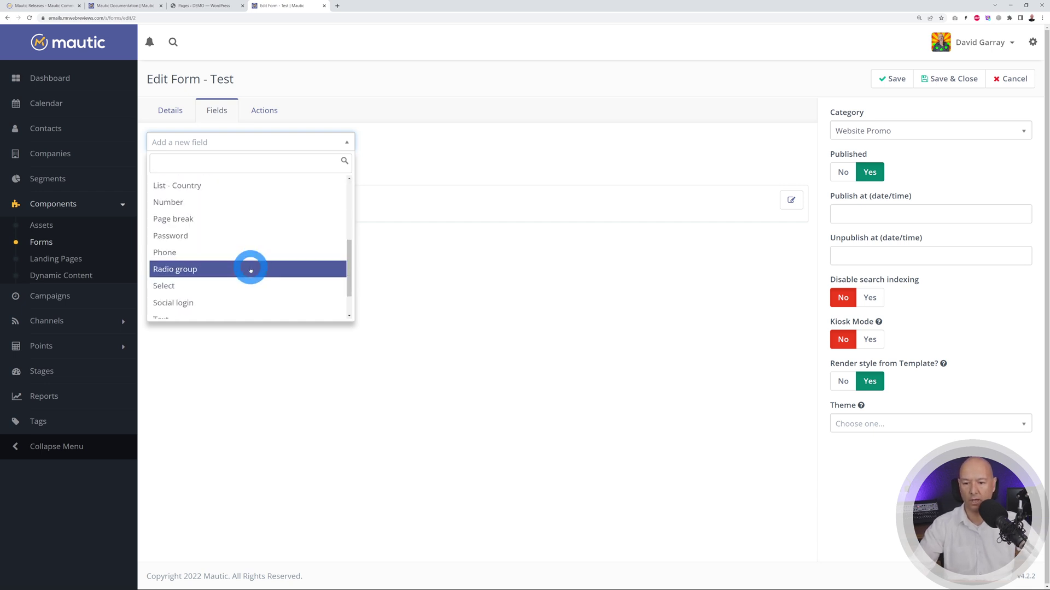
{"action": "scroll", "coordinate": [250, 270], "scroll_direction": "down", "scroll_amount": 2}
{"action": "left_click", "coordinate": [192, 275]}
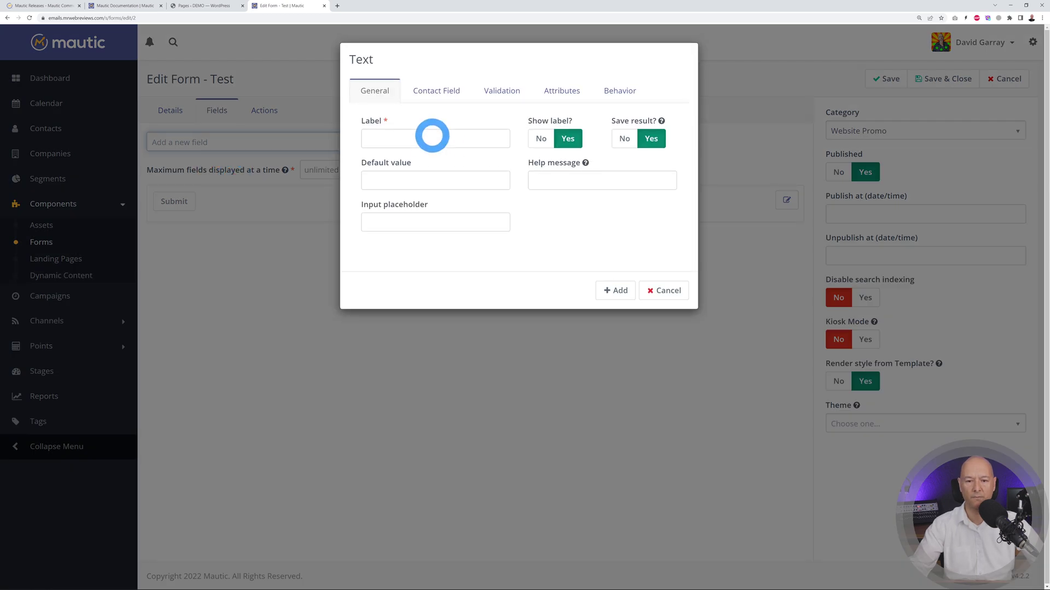
{"action": "left_click", "coordinate": [431, 137]}
{"action": "type", "text": "Name"}
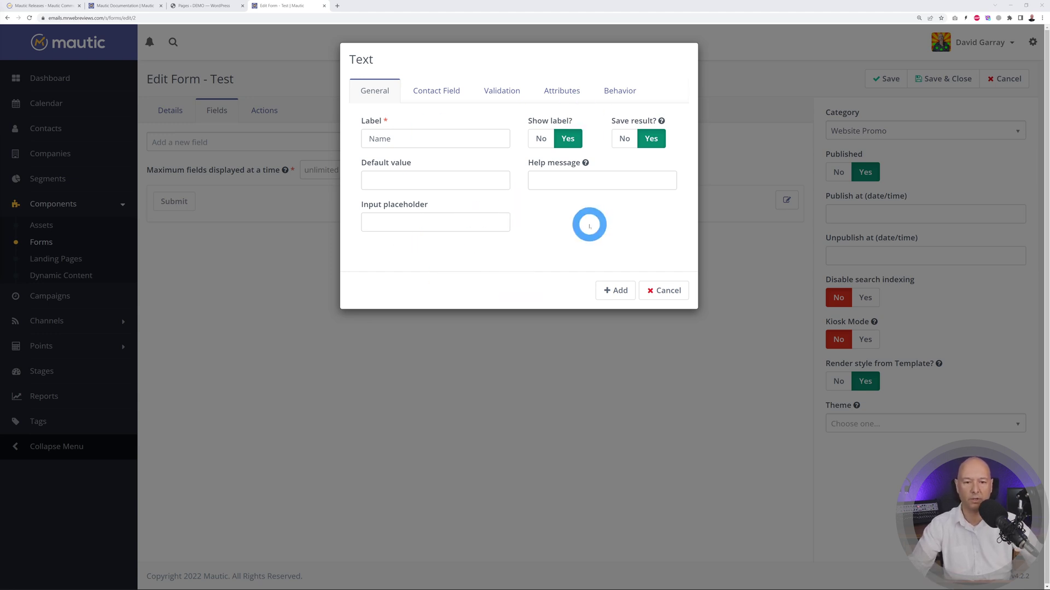
- Map the Name field to contact First Name, set Required to Yes, and add it
{"action": "left_click", "coordinate": [444, 90]}
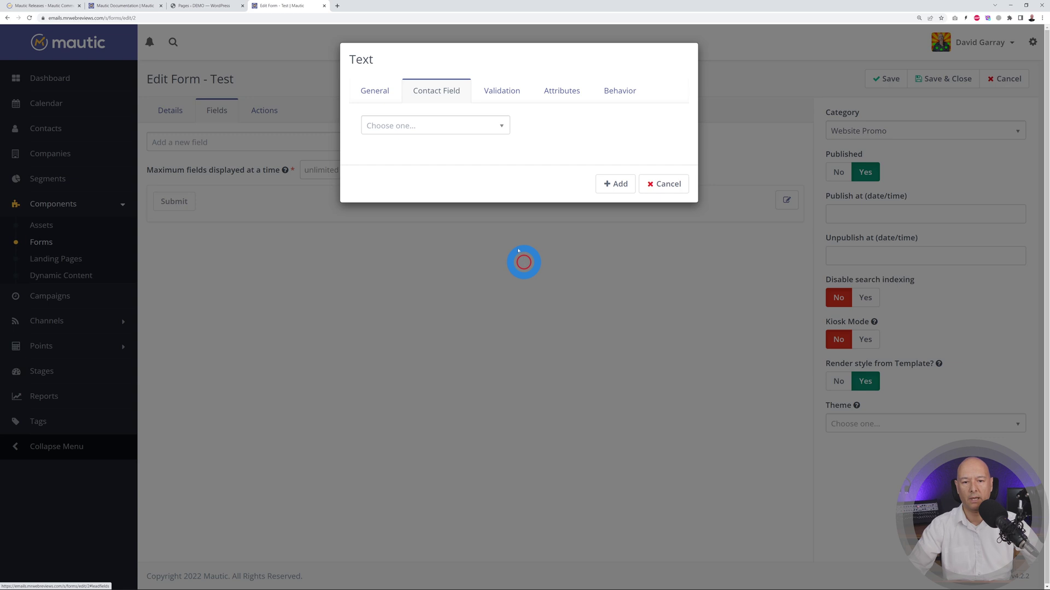
{"action": "left_click", "coordinate": [498, 129]}
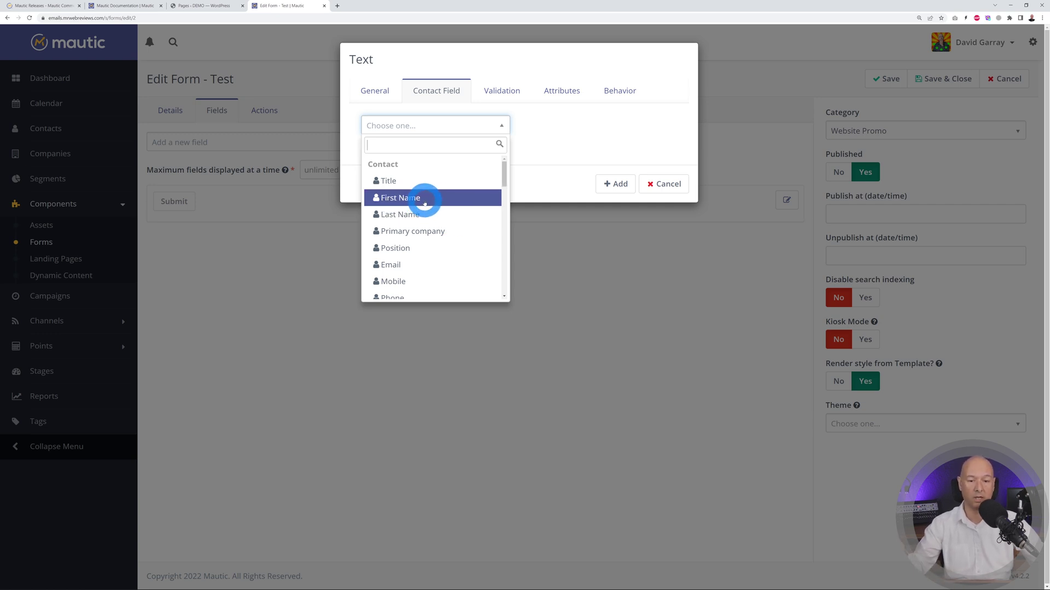
{"action": "left_click", "coordinate": [424, 200]}
{"action": "left_click", "coordinate": [503, 90]}
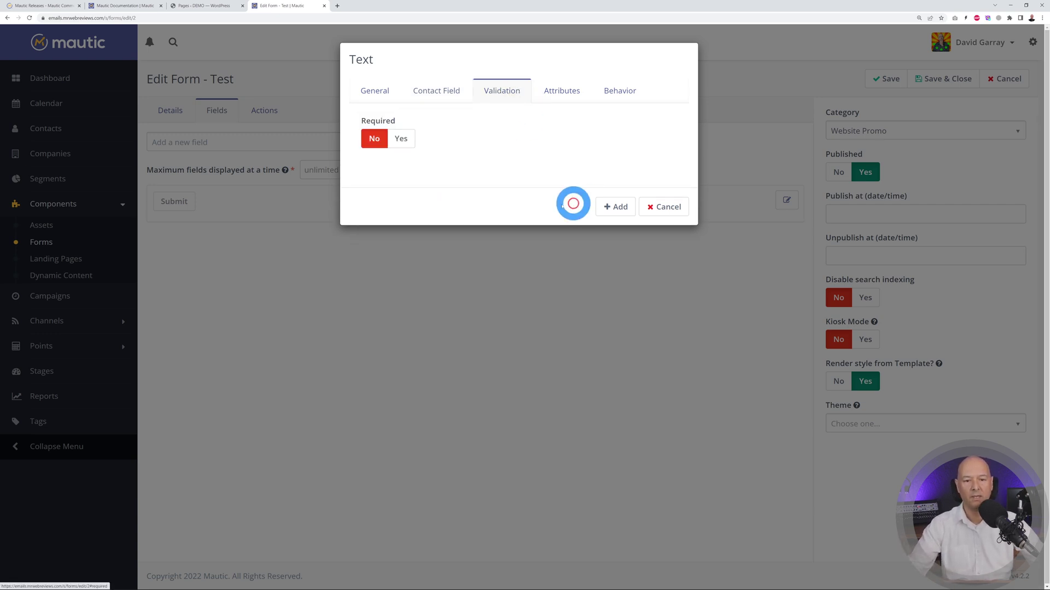
{"action": "left_click", "coordinate": [404, 140]}
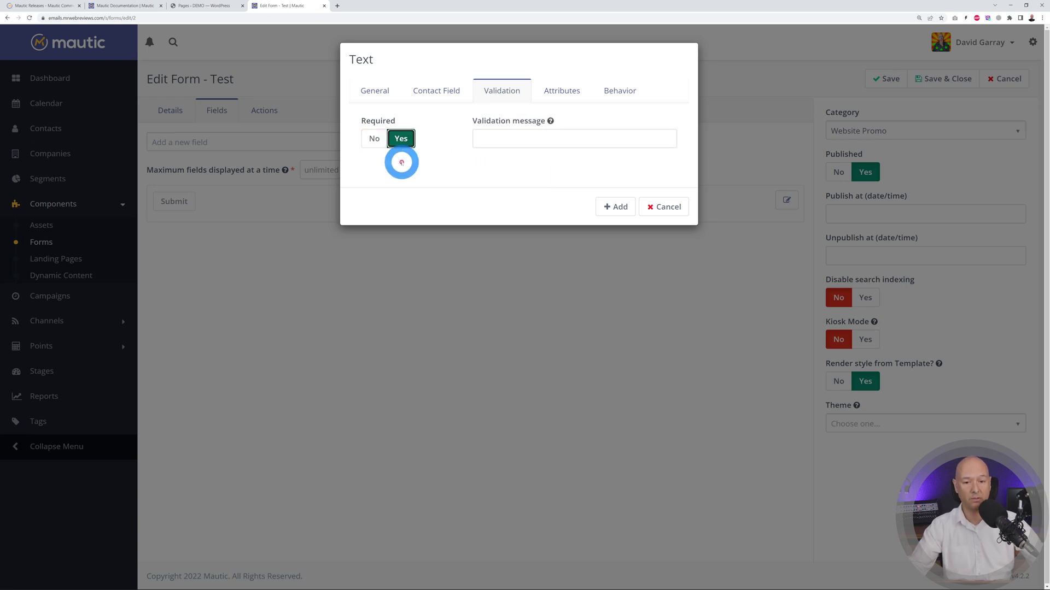
{"action": "left_click", "coordinate": [378, 141]}
{"action": "left_click", "coordinate": [402, 141]}
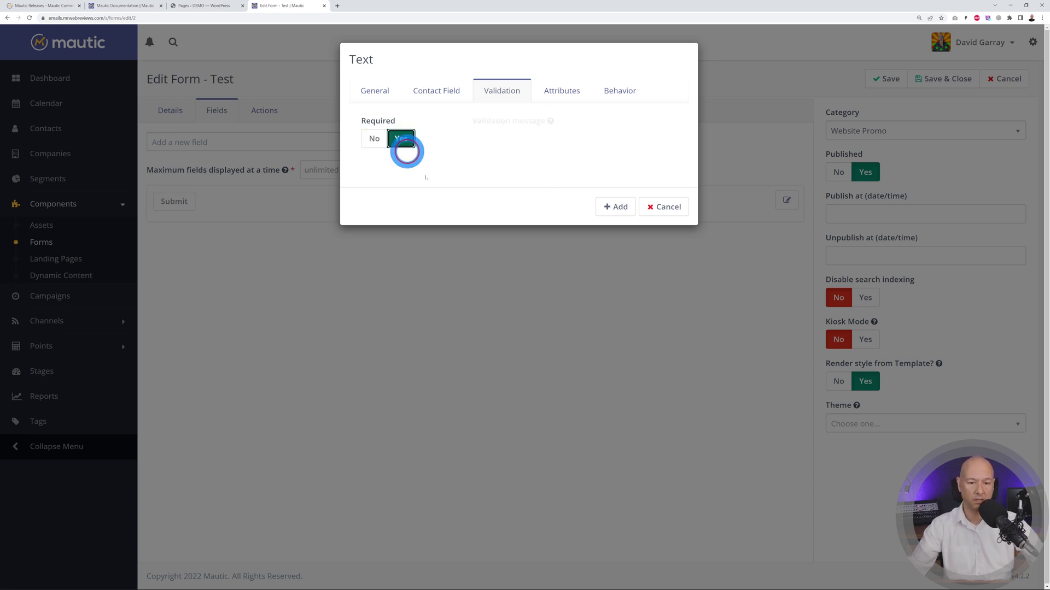
{"action": "left_click", "coordinate": [618, 208]}
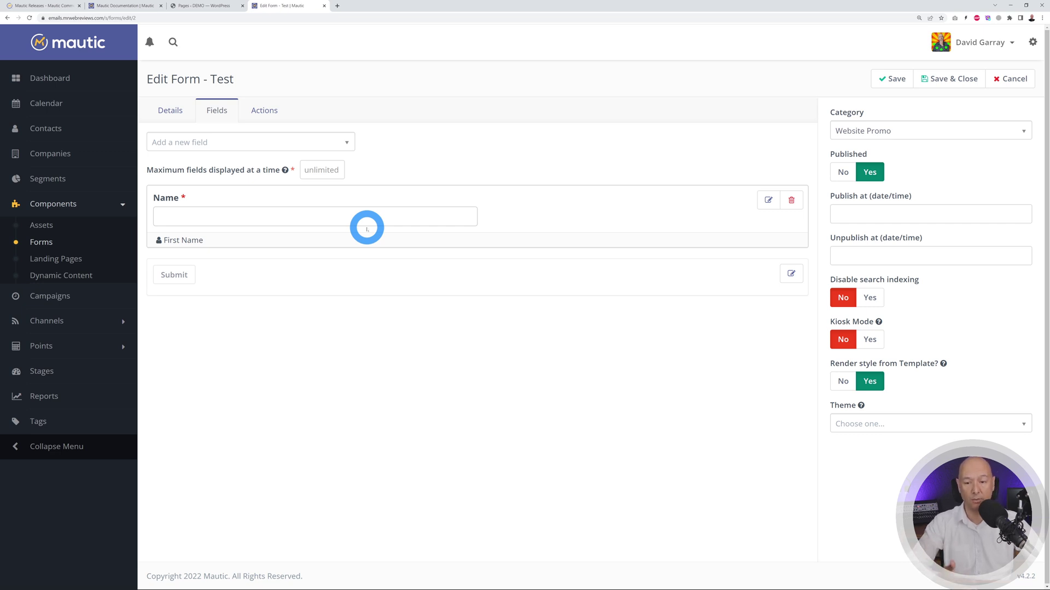
- Add a required Email field labelled 'Email Address' mapped to contact Email
{"action": "left_click", "coordinate": [349, 144]}
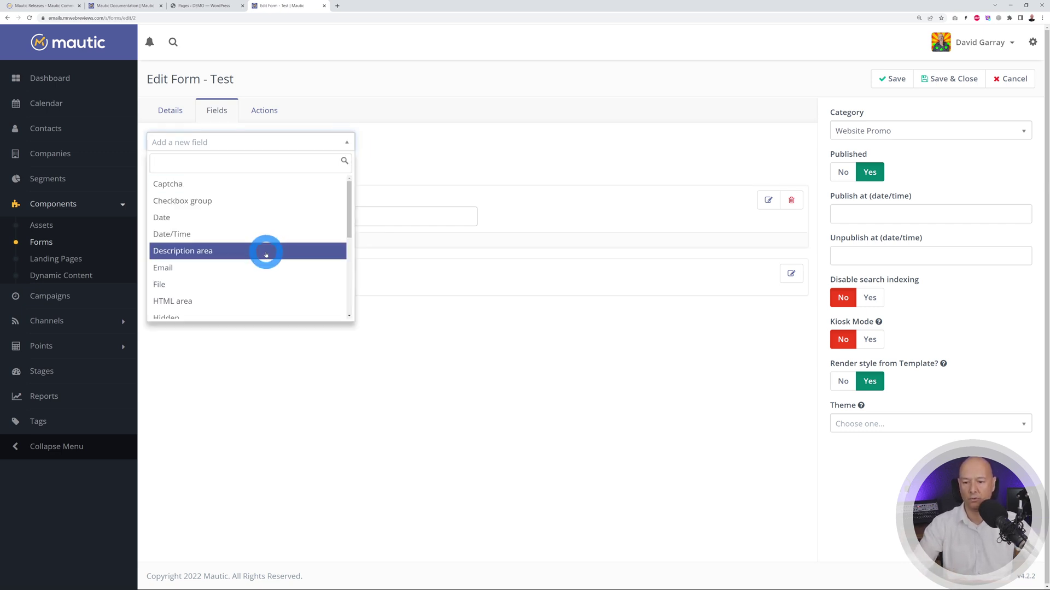
{"action": "scroll", "coordinate": [257, 251], "scroll_direction": "down", "scroll_amount": 3}
{"action": "scroll", "coordinate": [284, 224], "scroll_direction": "up", "scroll_amount": 3}
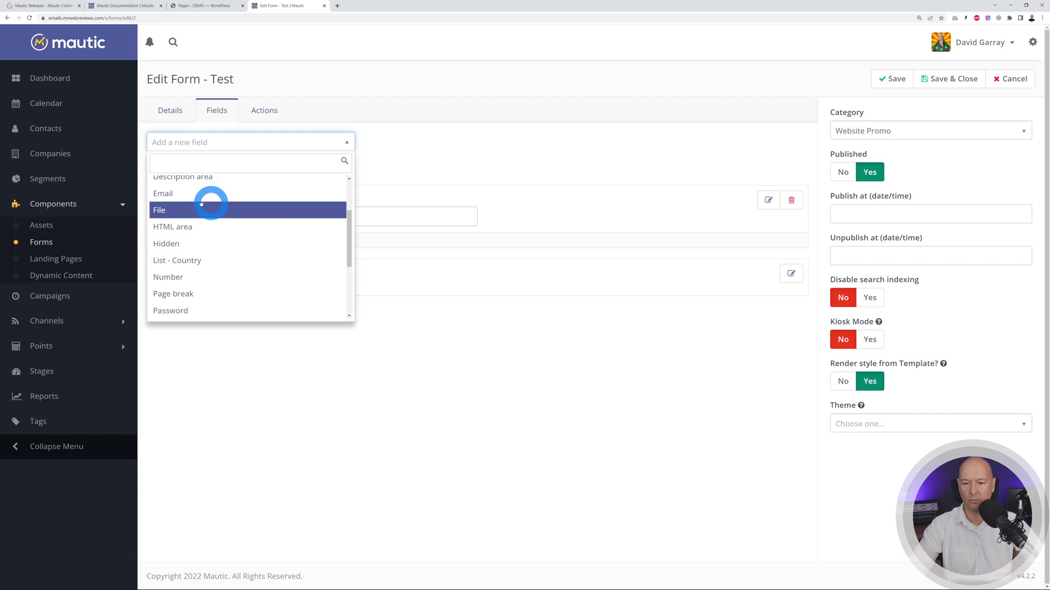
{"action": "left_click", "coordinate": [211, 197]}
{"action": "left_click", "coordinate": [446, 138]}
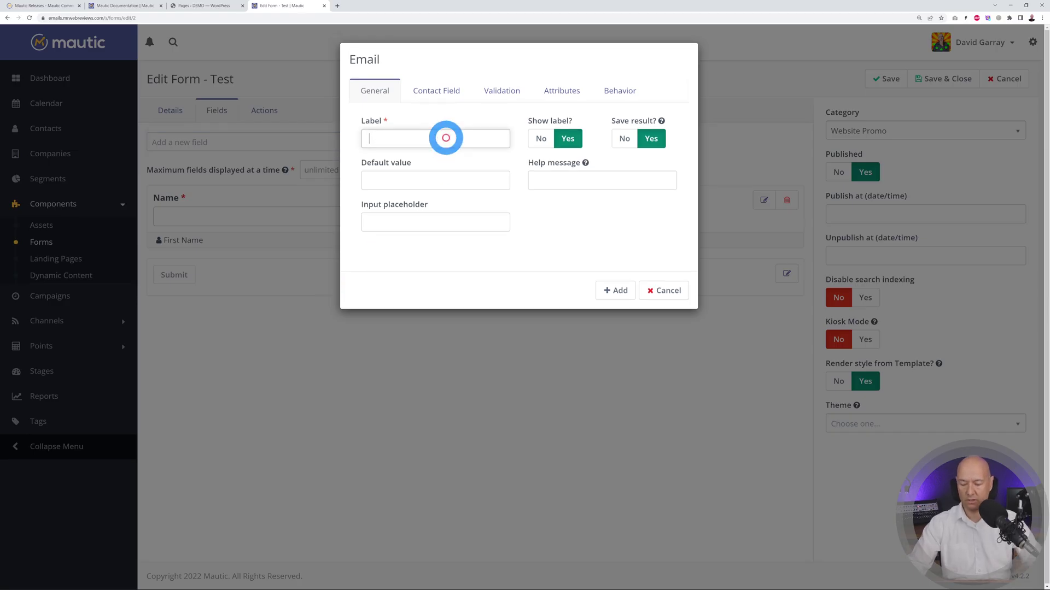
{"action": "type", "text": "Email Address"}
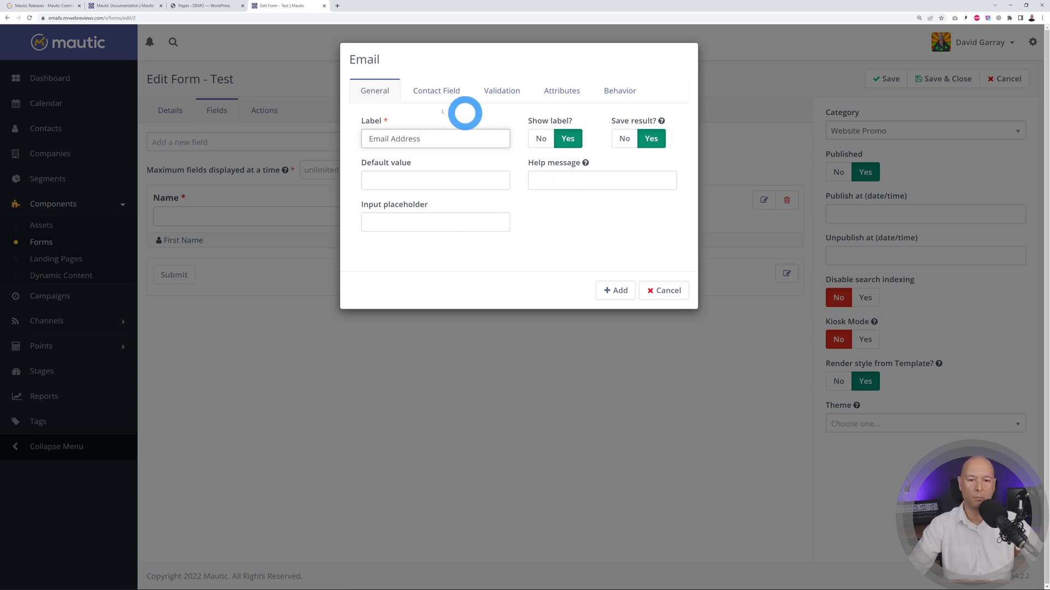
{"action": "left_click", "coordinate": [439, 99]}
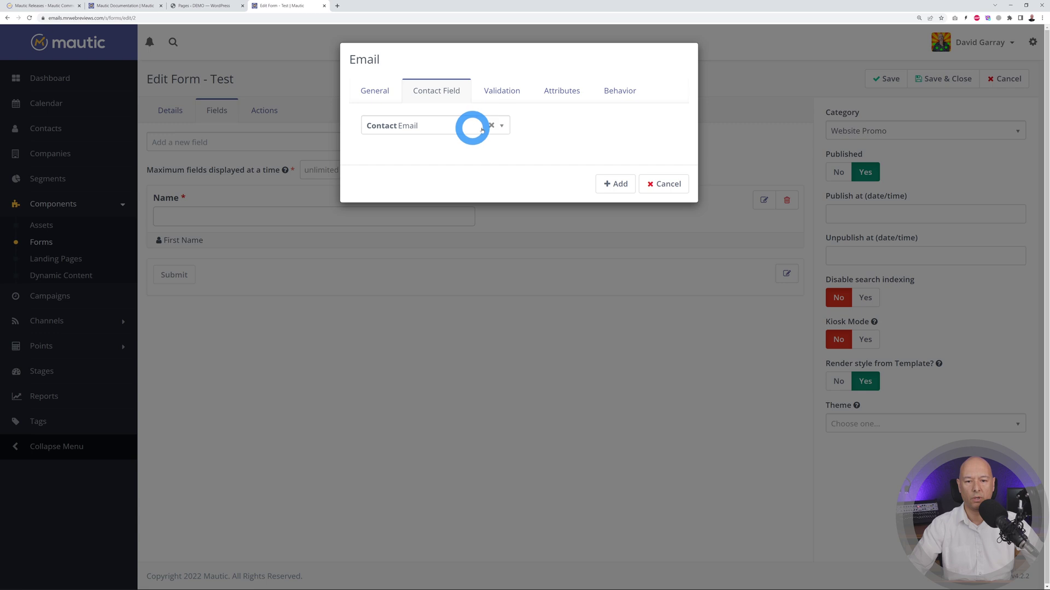
{"action": "left_click", "coordinate": [498, 93]}
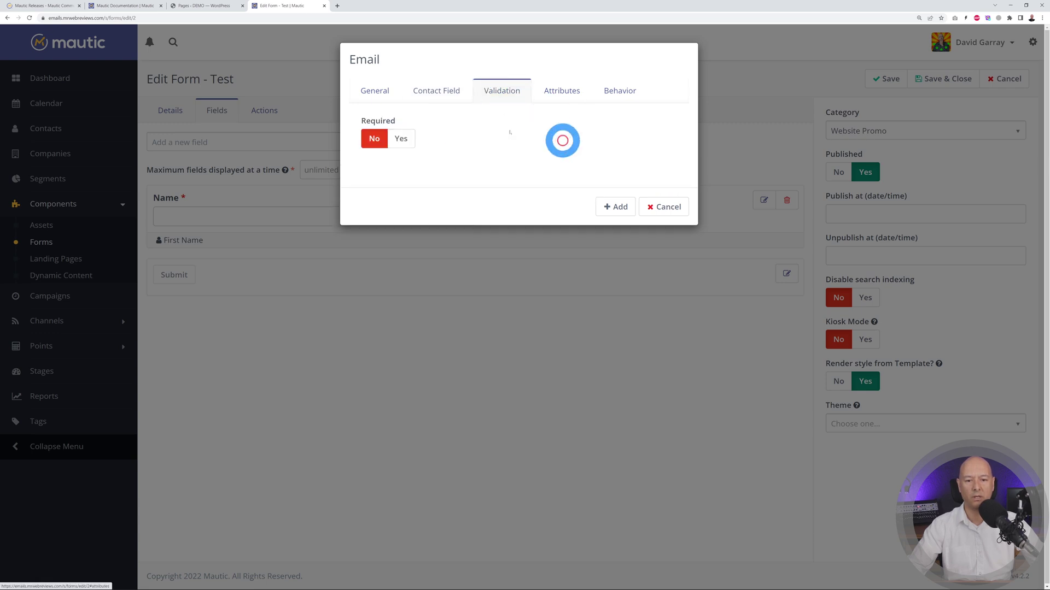
{"action": "left_click", "coordinate": [405, 141]}
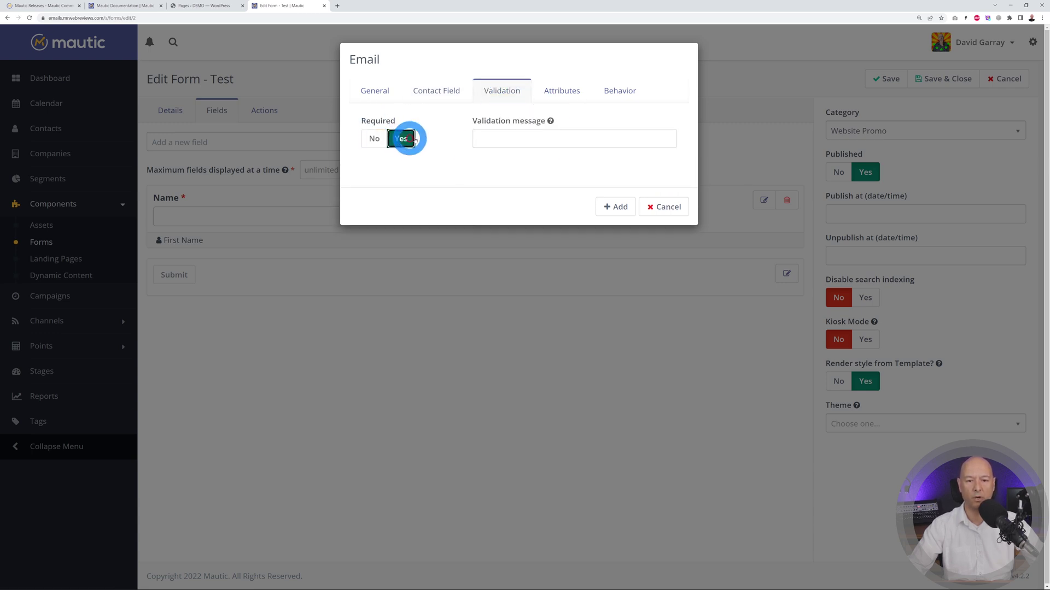
{"action": "left_click", "coordinate": [615, 207]}
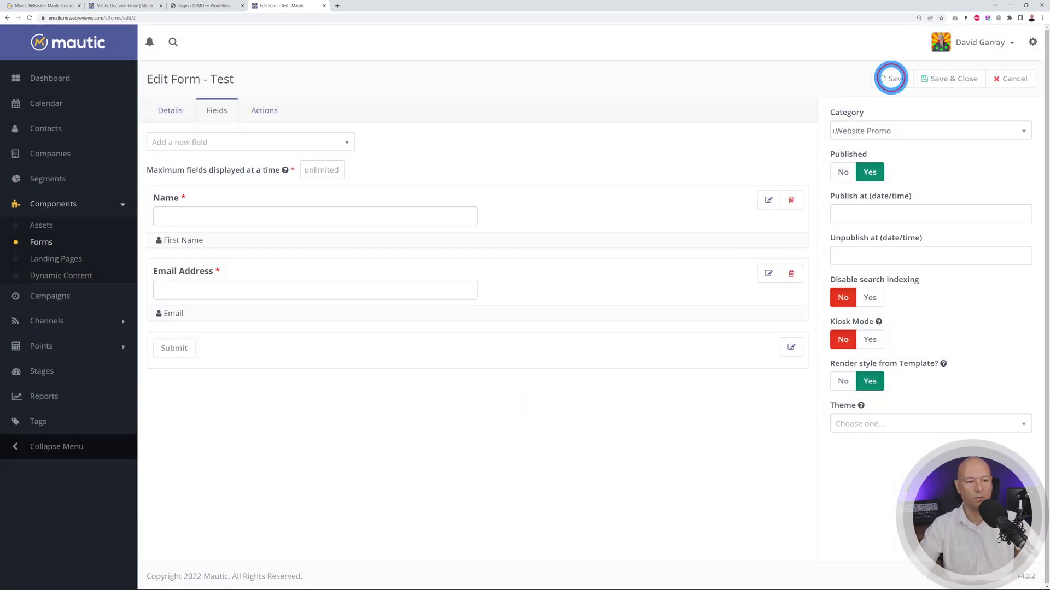
- Save the Test form, check its fields, and return to the Forms list
{"action": "left_click", "coordinate": [887, 77]}
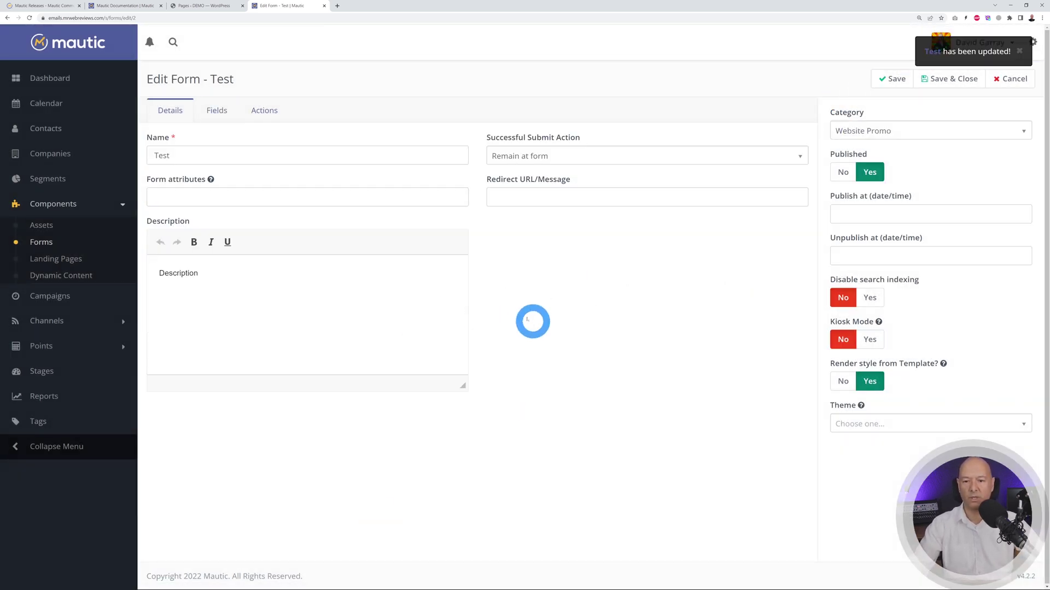
{"action": "left_click", "coordinate": [219, 109]}
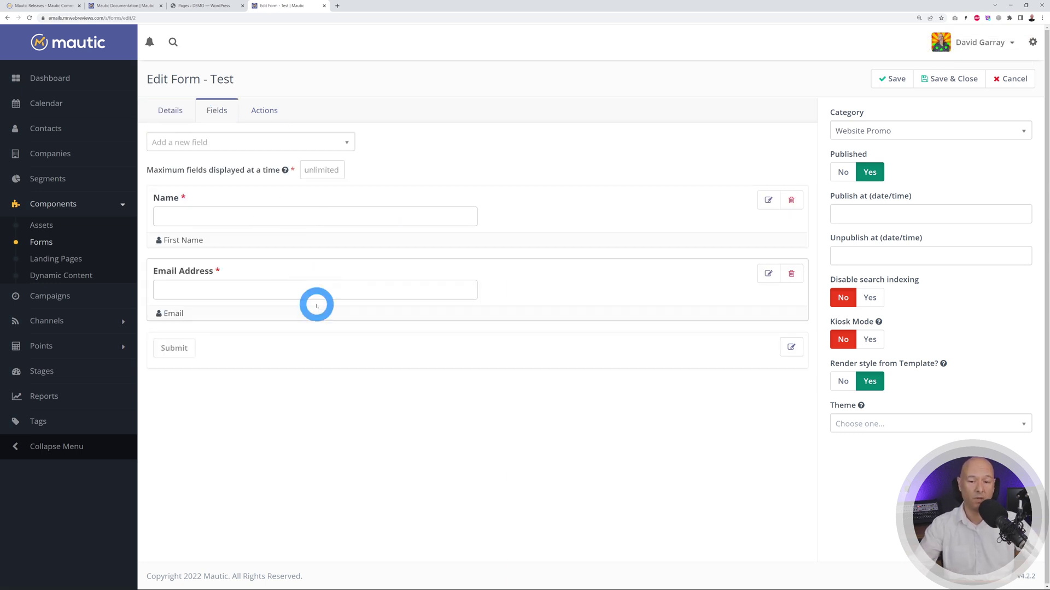
{"action": "left_click", "coordinate": [47, 244]}
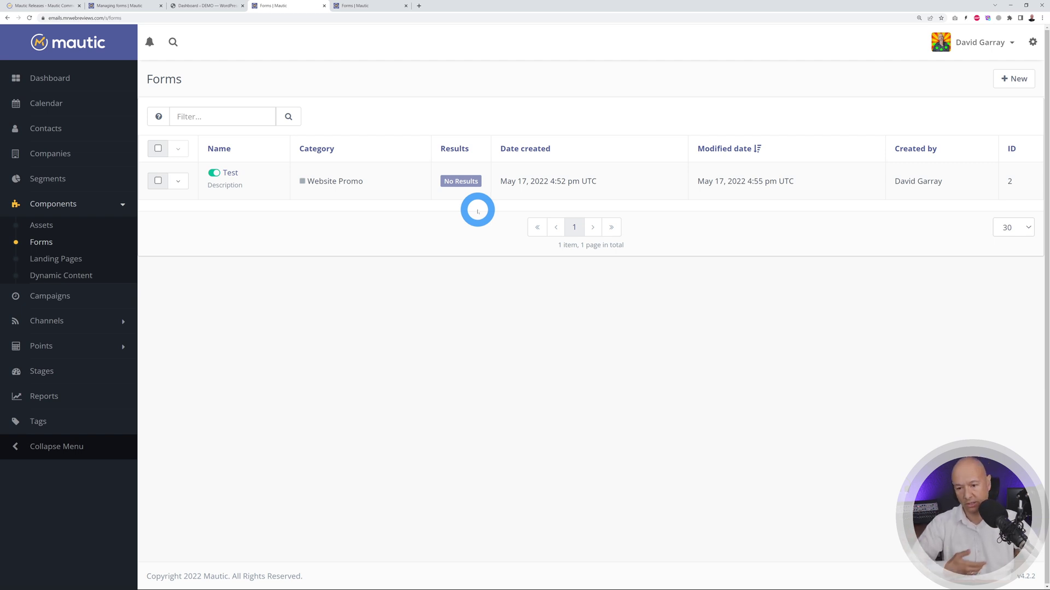
{"action": "left_click", "coordinate": [200, 6]}
- Search plugins for 'mautic', then install and activate WP Mautic
{"action": "left_click", "coordinate": [1007, 103]}
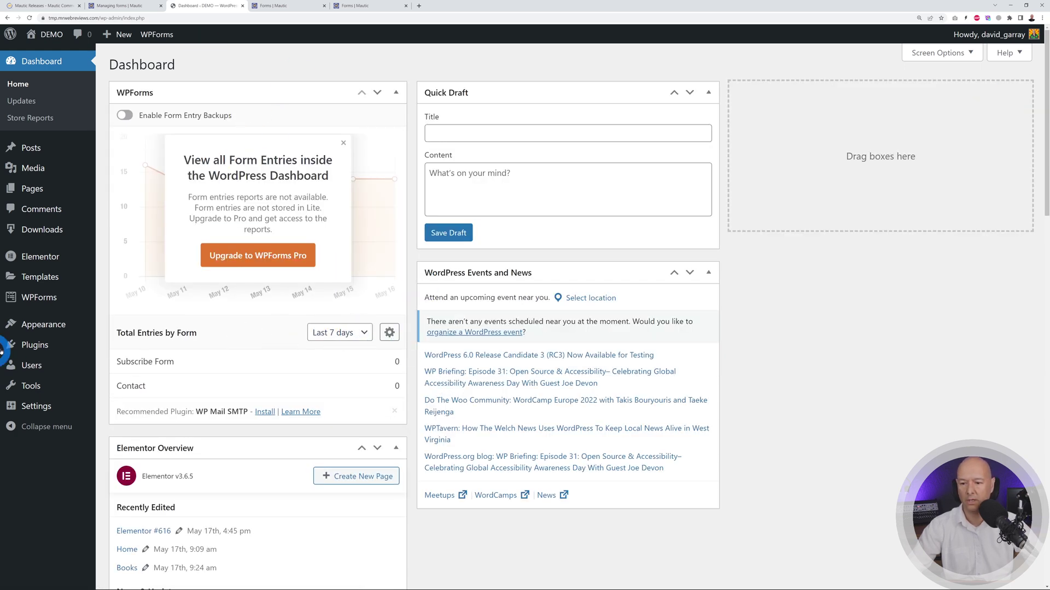
{"action": "left_click", "coordinate": [32, 350]}
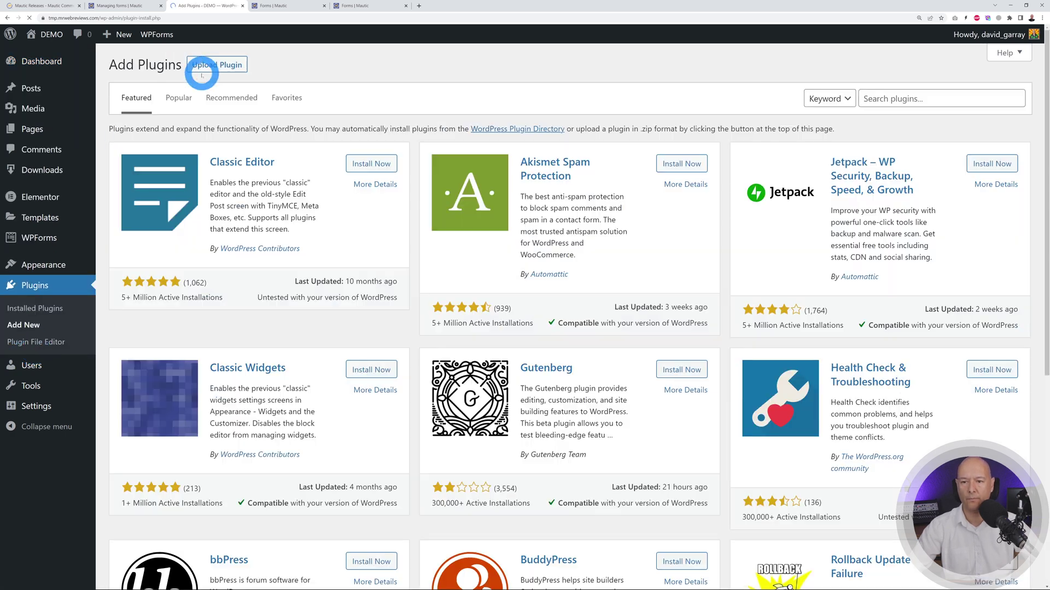
{"action": "left_click", "coordinate": [888, 98]}
{"action": "type", "text": "mautic"}
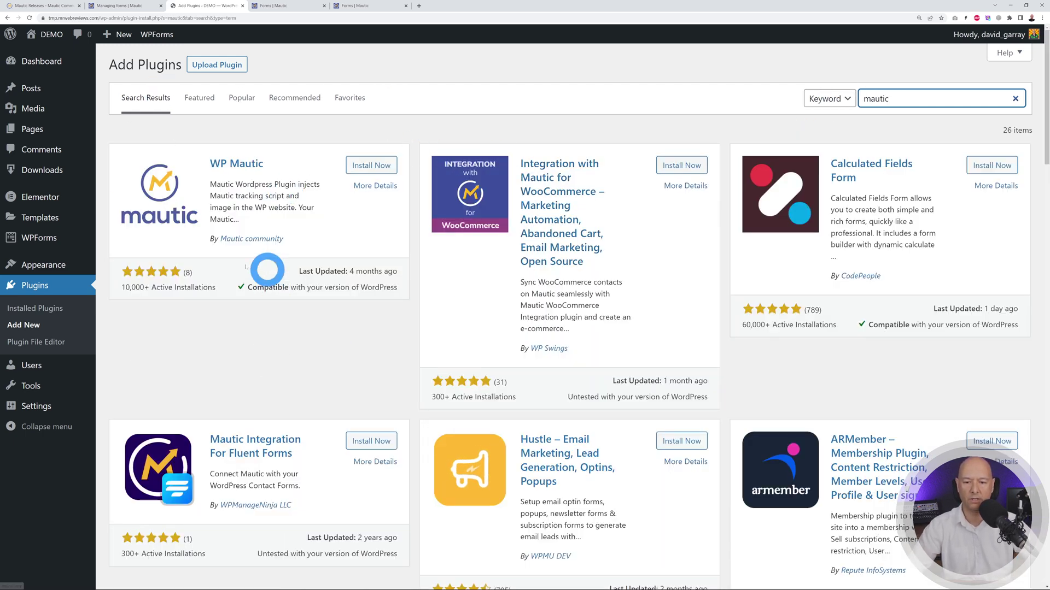
{"action": "left_click", "coordinate": [388, 166]}
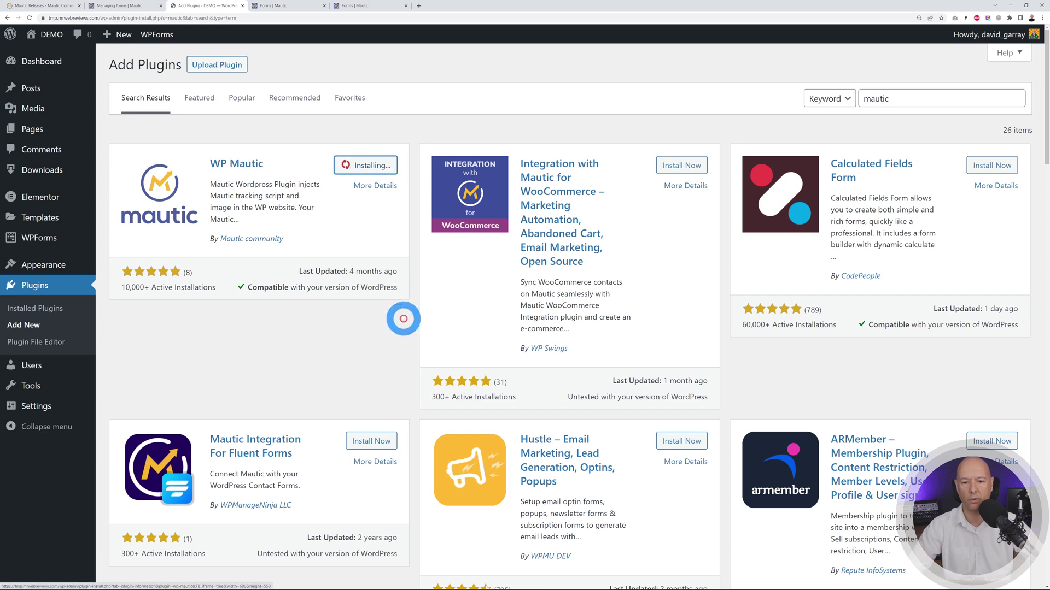
{"action": "left_click", "coordinate": [377, 165]}
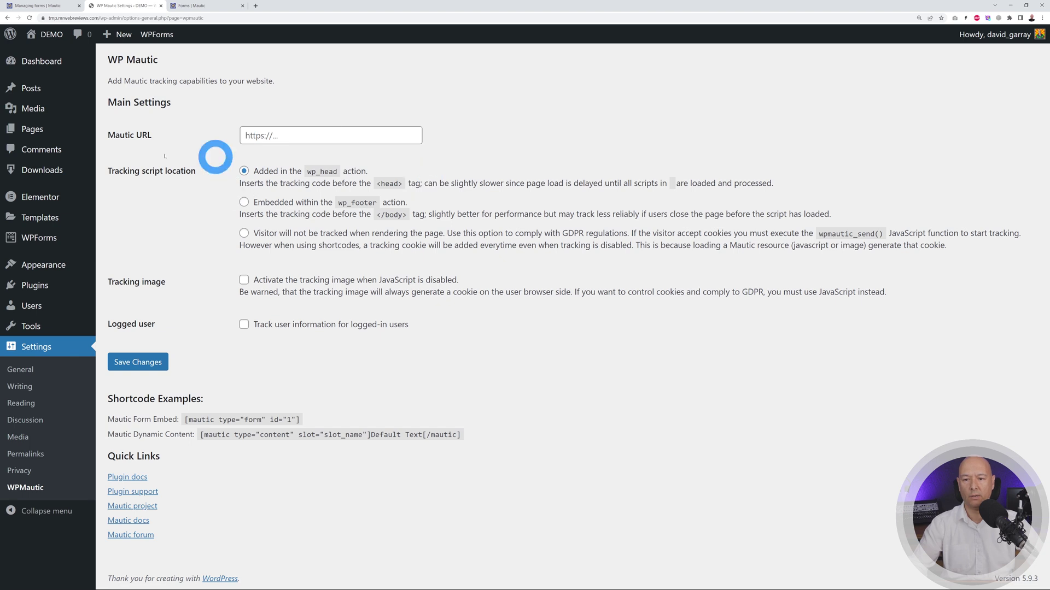
{"action": "left_click", "coordinate": [210, 7]}
{"action": "left_click", "coordinate": [104, 18]}
{"action": "key", "text": "ctrl+c"}
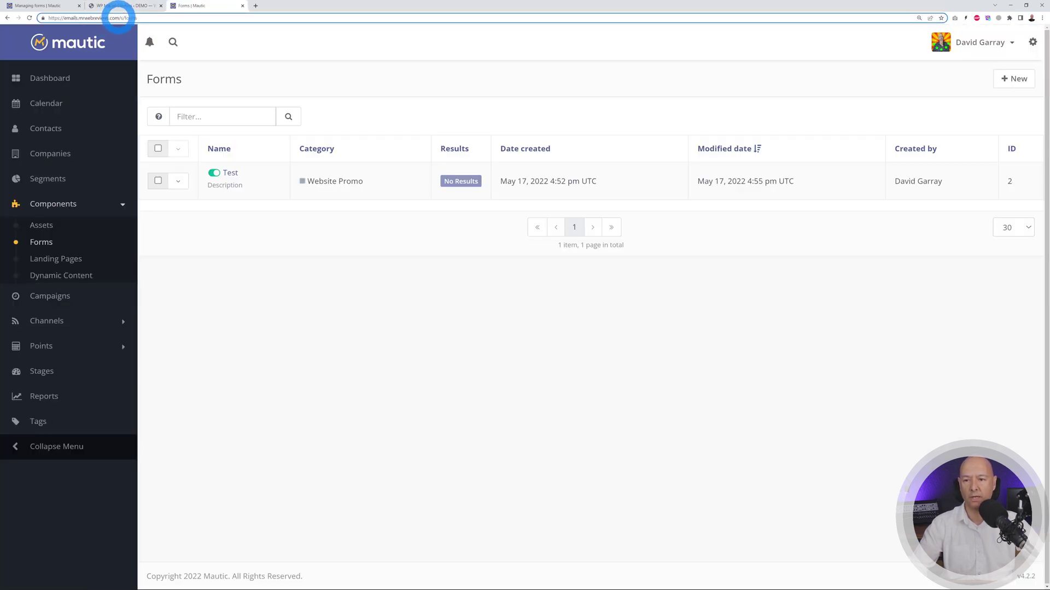
{"action": "left_click", "coordinate": [126, 7]}
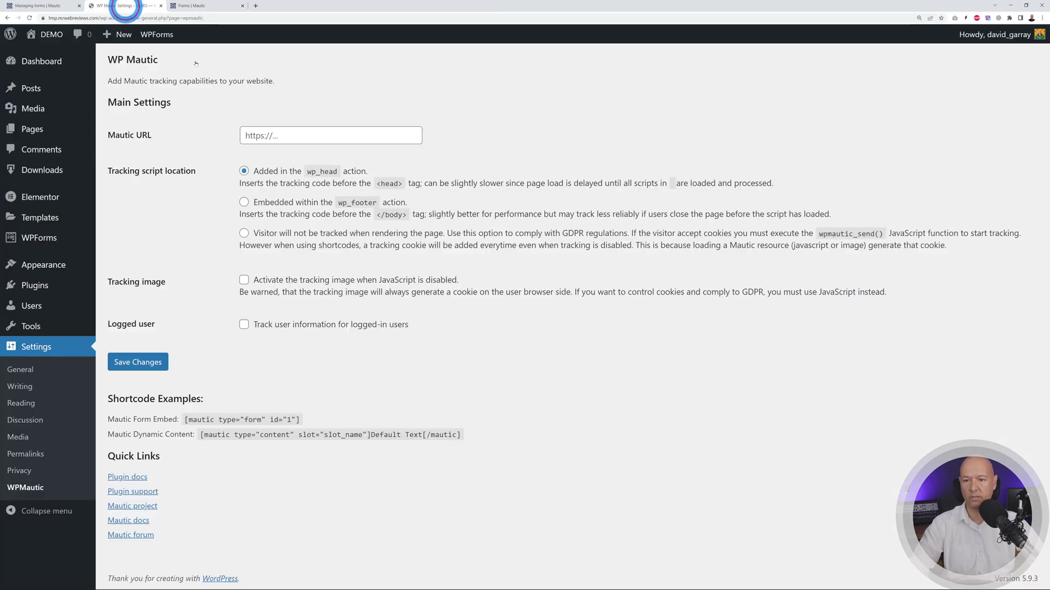
{"action": "left_click", "coordinate": [345, 136]}
{"action": "key", "text": "ctrl+v"}
{"action": "left_click", "coordinate": [495, 368]}
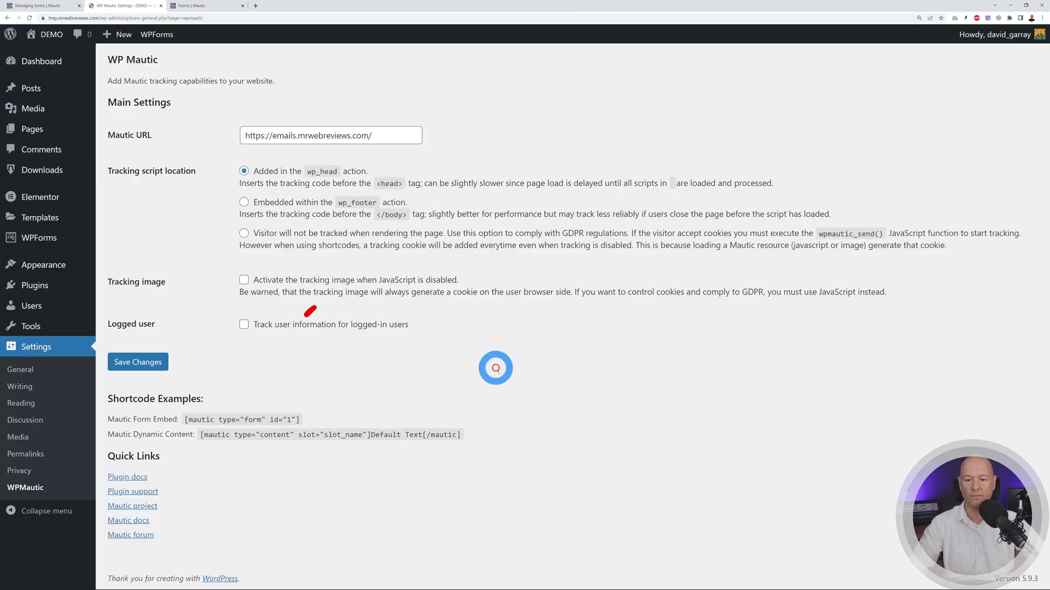
- Copy the form embed shortcode [mautic type="form" id="1"] to the clipboard
{"action": "left_click_drag", "start_coordinate": [183, 420], "coordinate": [301, 421]}
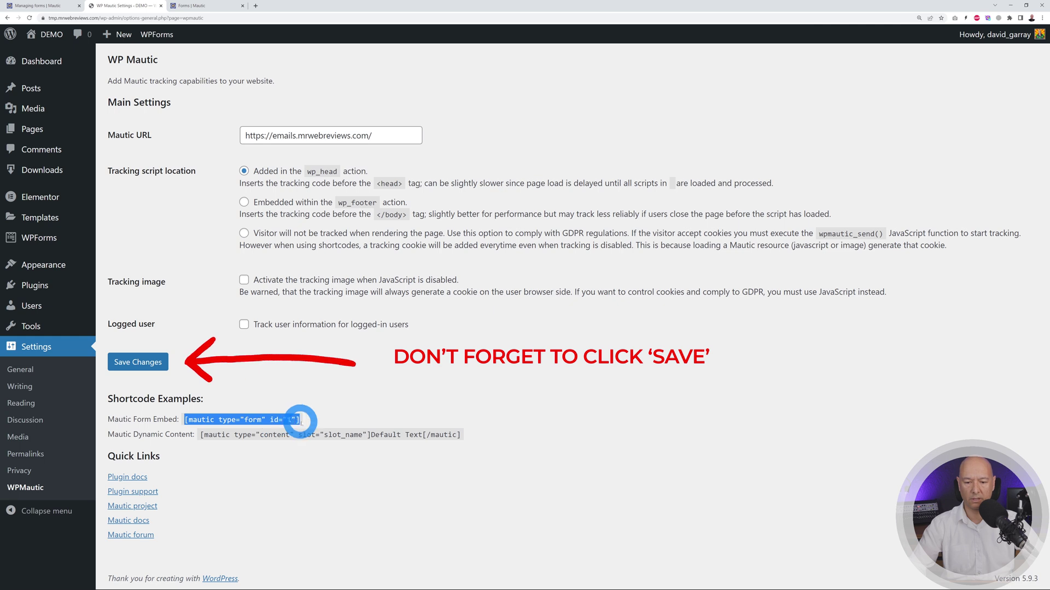
{"action": "right_click", "coordinate": [282, 419]}
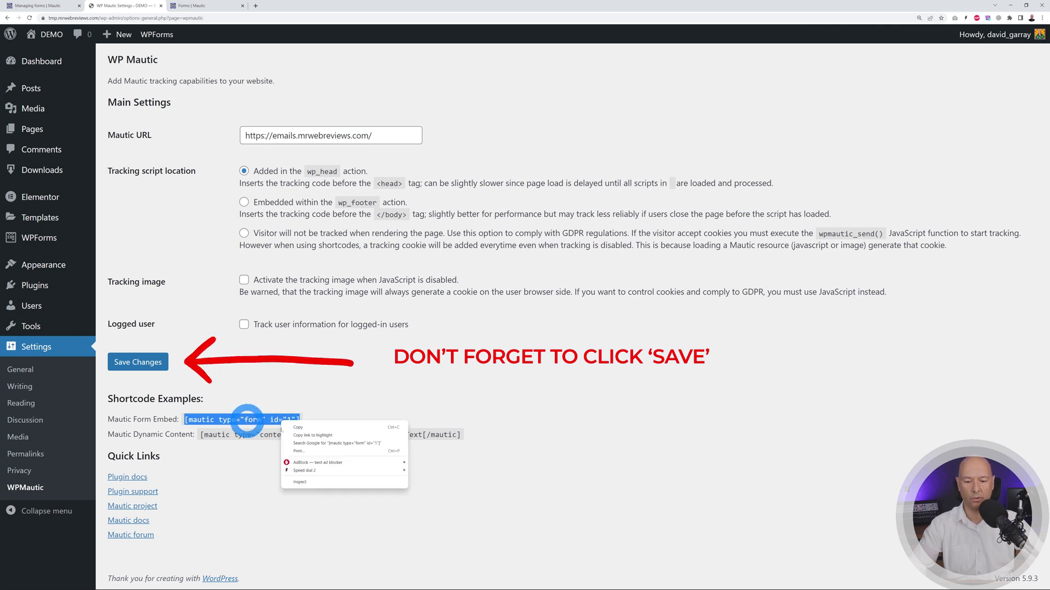
{"action": "left_click", "coordinate": [313, 431]}
{"action": "left_click", "coordinate": [343, 400]}
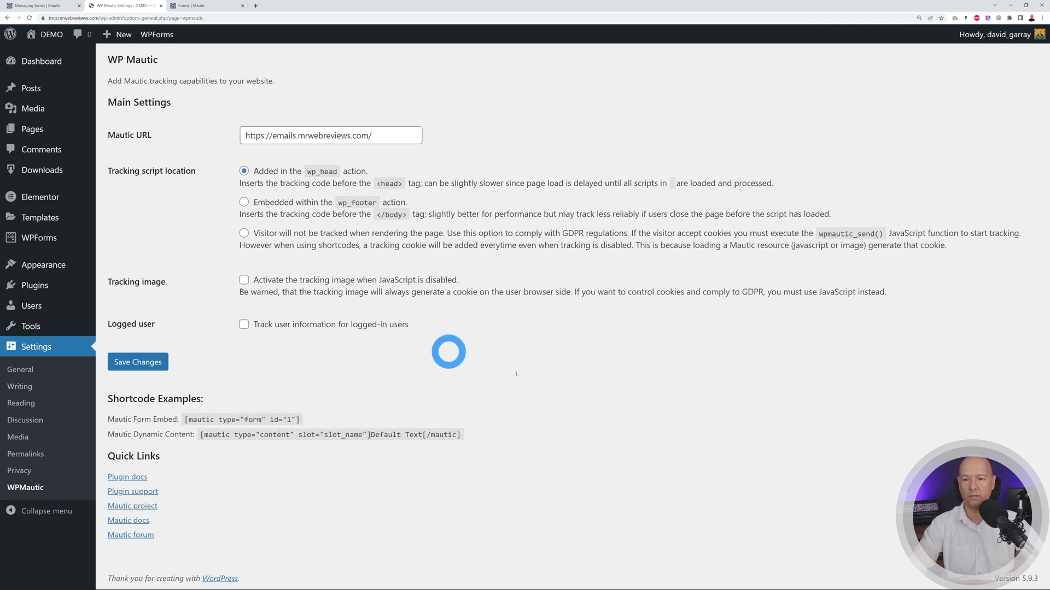
{"action": "mouse_move", "coordinate": [43, 133]}
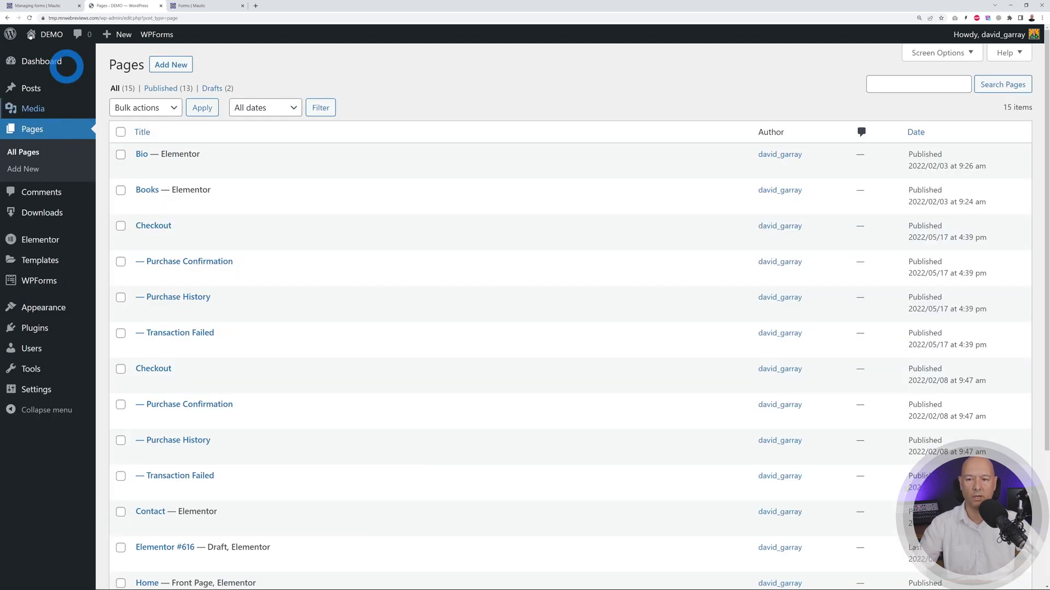
- Open the live homepage in a new tab, then return to the Pages list down to Home
{"action": "mouse_move", "coordinate": [42, 36]}
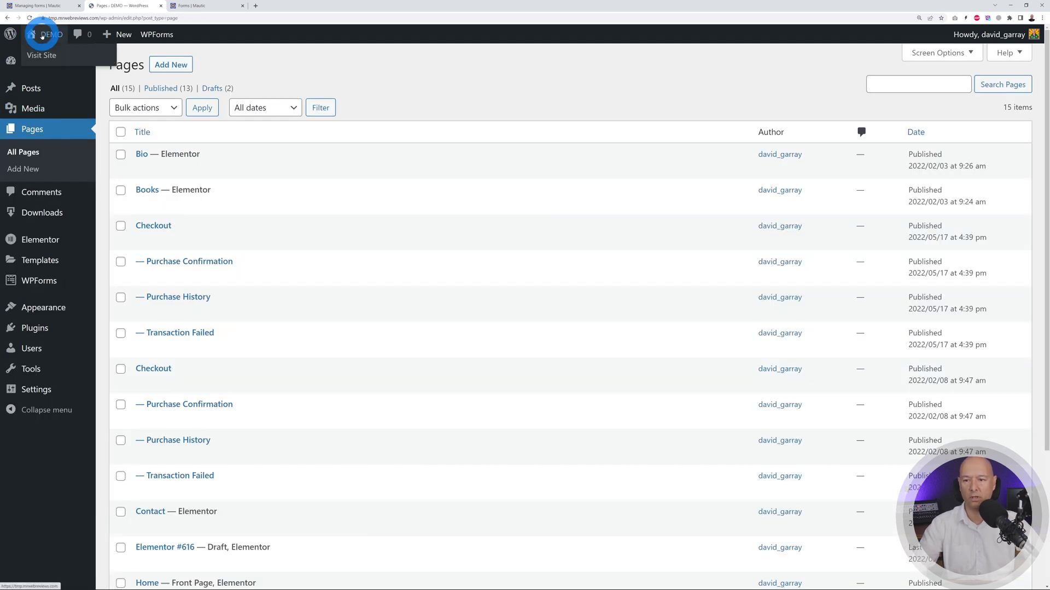
{"action": "middle_click", "coordinate": [45, 55]}
{"action": "left_click", "coordinate": [210, 7]}
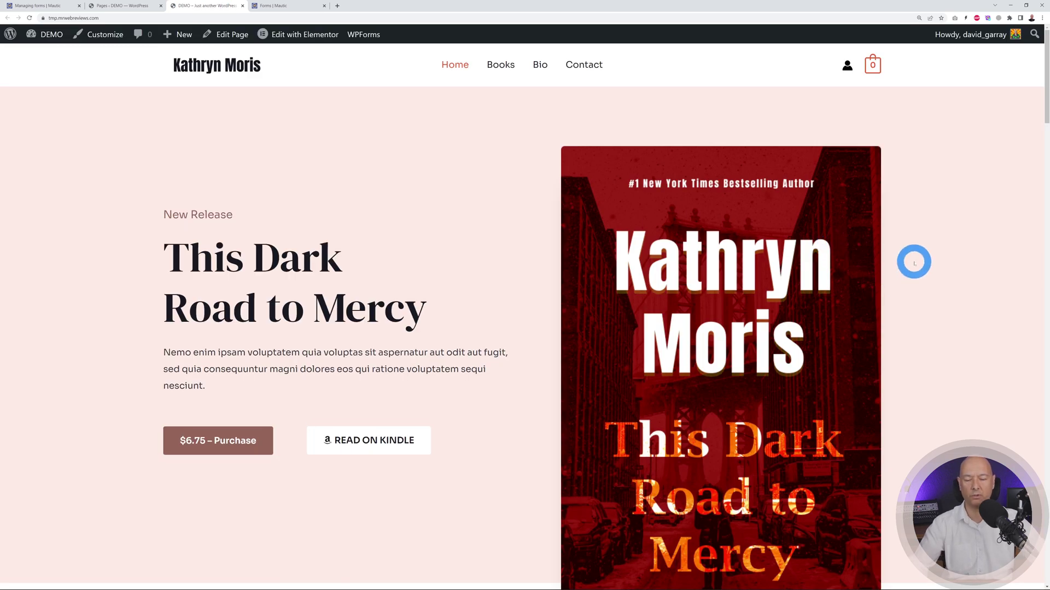
{"action": "scroll", "coordinate": [905, 272], "scroll_direction": "down", "scroll_amount": 20}
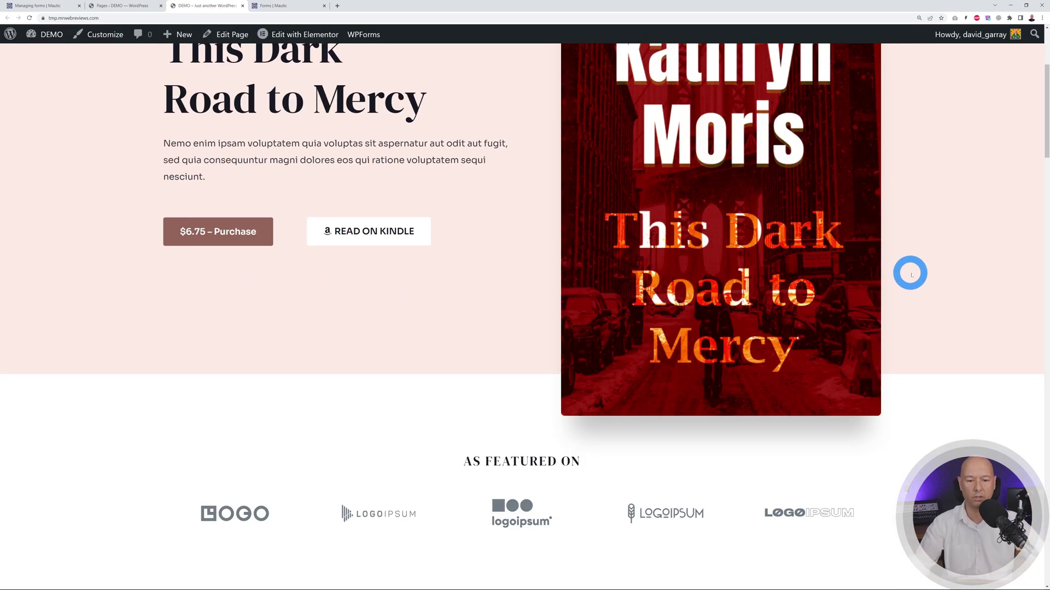
{"action": "scroll", "coordinate": [919, 277], "scroll_direction": "down", "scroll_amount": 15}
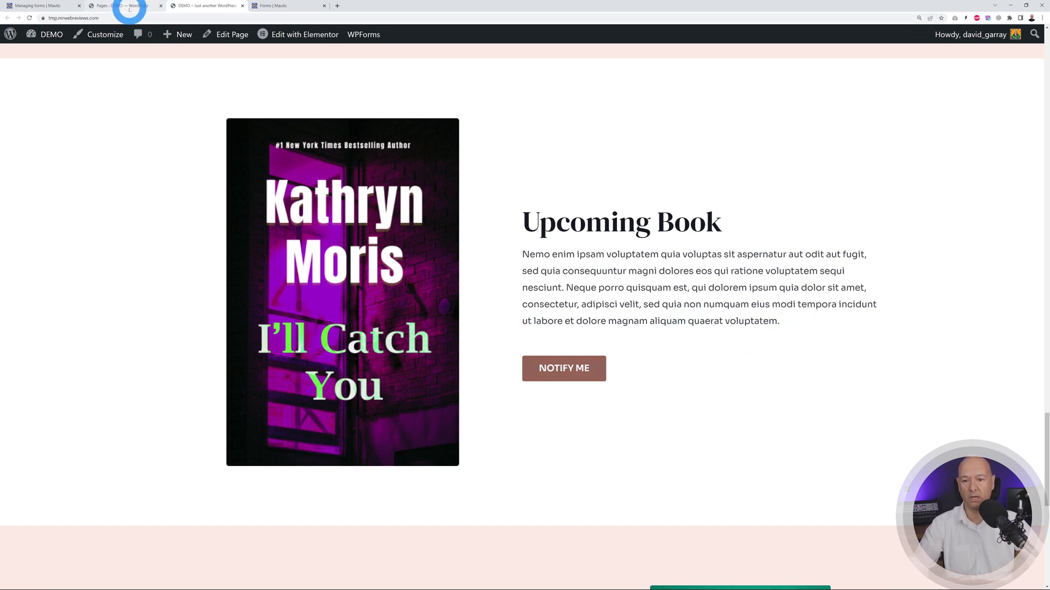
{"action": "left_click", "coordinate": [130, 7]}
{"action": "scroll", "coordinate": [379, 307], "scroll_direction": "down", "scroll_amount": 3}
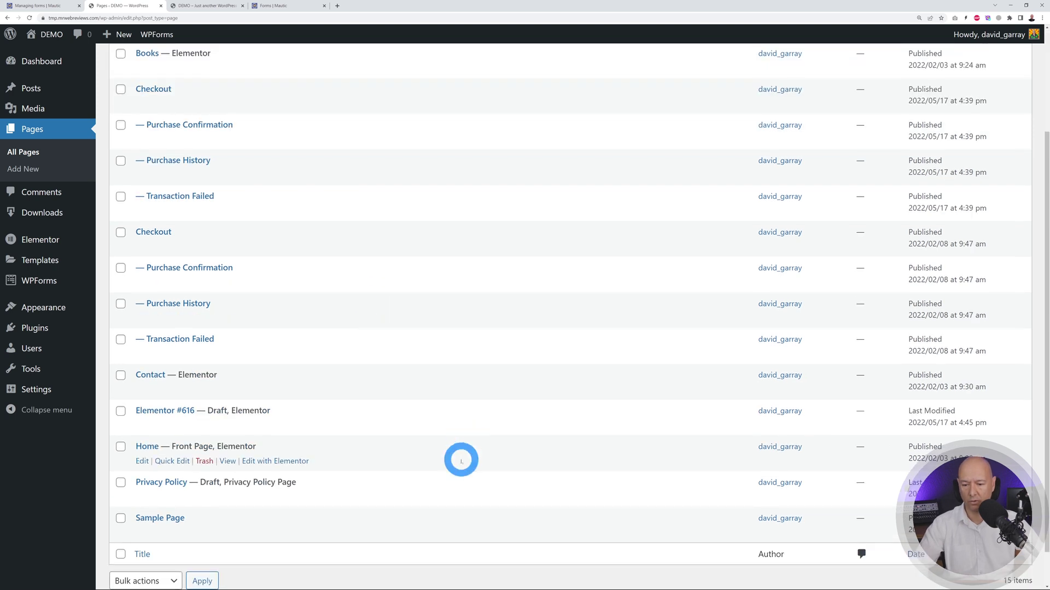
- In Elementor, add a Shortcode widget above NOTIFY ME on Home and paste the Mautic form shortcode
{"action": "left_click", "coordinate": [306, 418]}
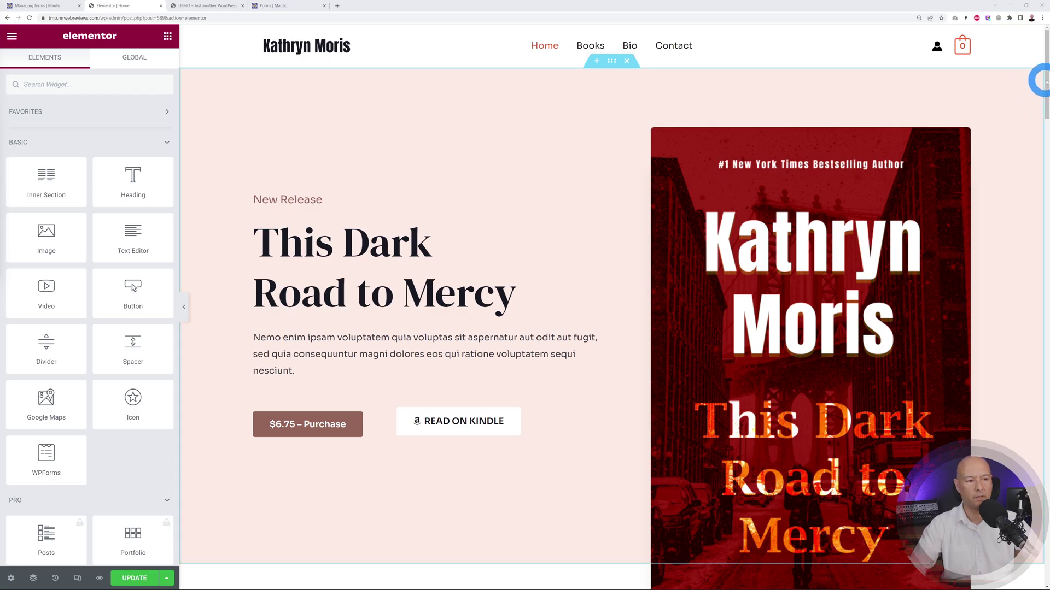
{"action": "left_click_drag", "start_coordinate": [1038, 80], "coordinate": [904, 422]}
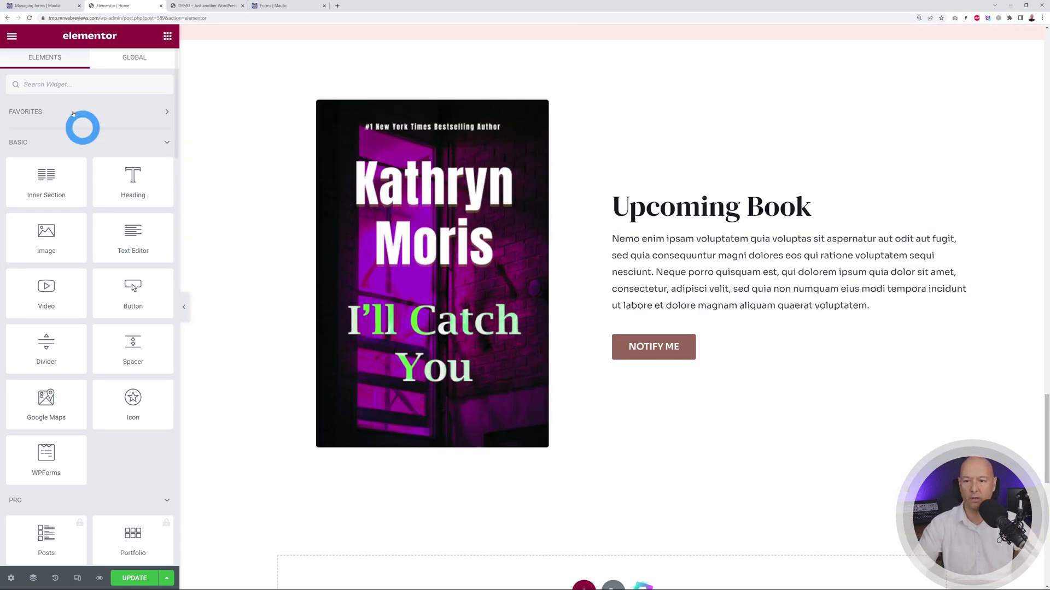
{"action": "left_click", "coordinate": [64, 89]}
{"action": "type", "text": "short"}
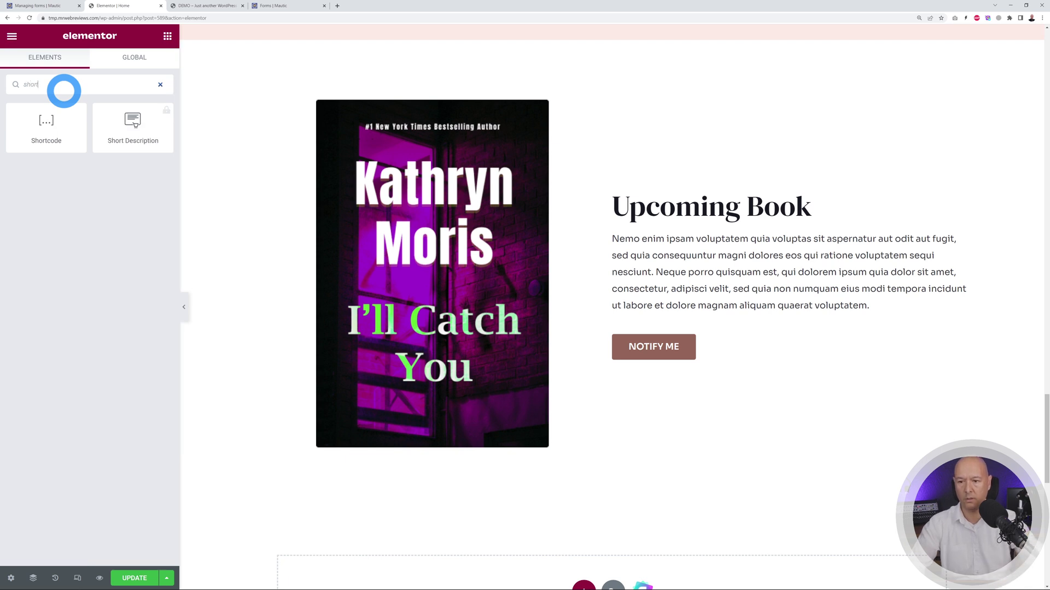
{"action": "left_click_drag", "start_coordinate": [59, 124], "coordinate": [677, 318]}
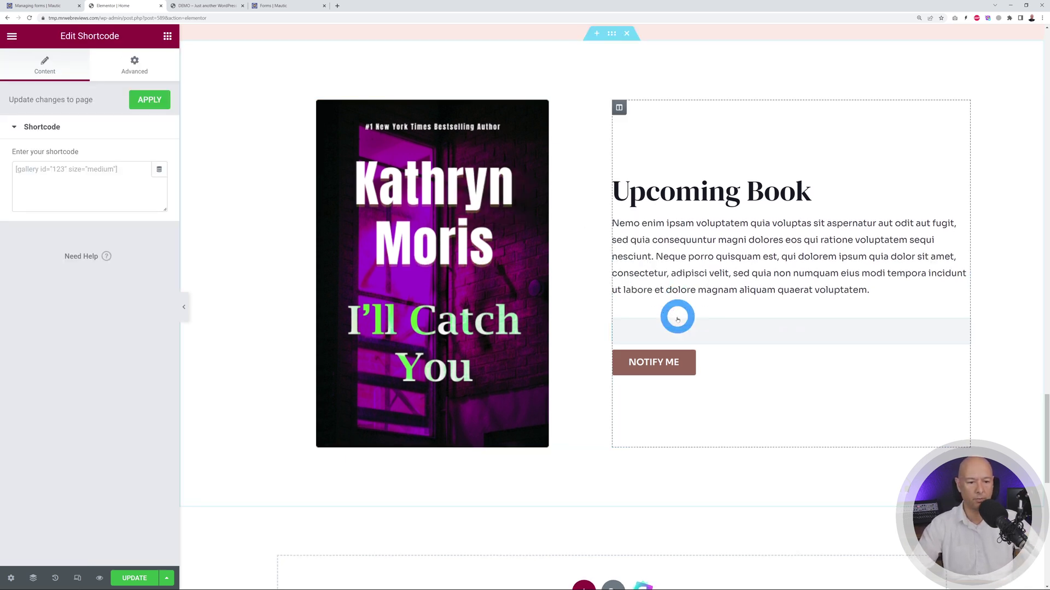
{"action": "left_click", "coordinate": [120, 187]}
{"action": "key", "text": "ctrl+v"}
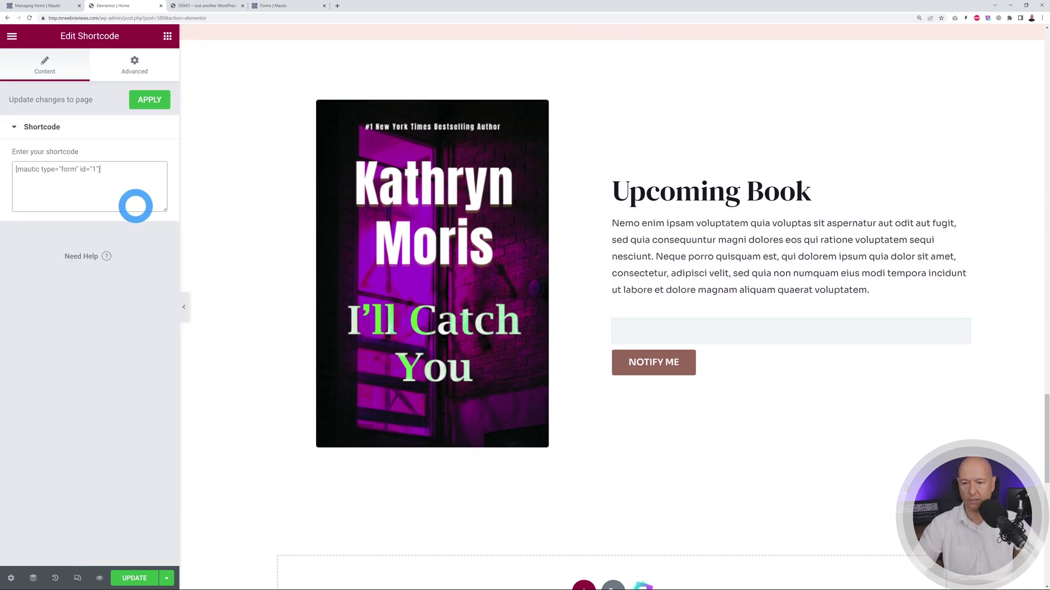
- Change the shortcode's form id to 2 to match the Test form, save, and preview
{"action": "double_click", "coordinate": [109, 171]}
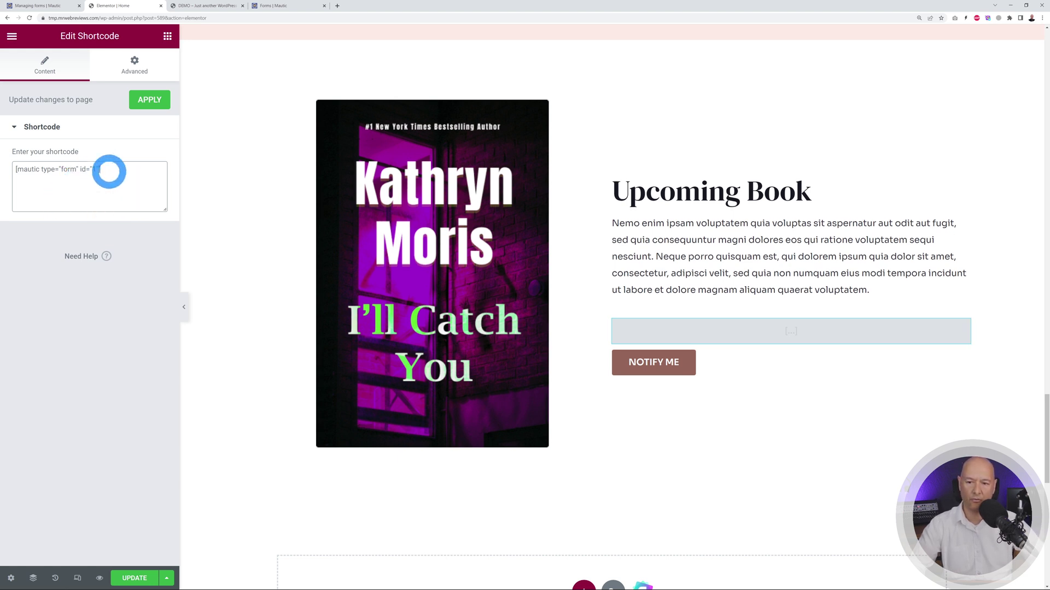
{"action": "left_click", "coordinate": [269, 6]}
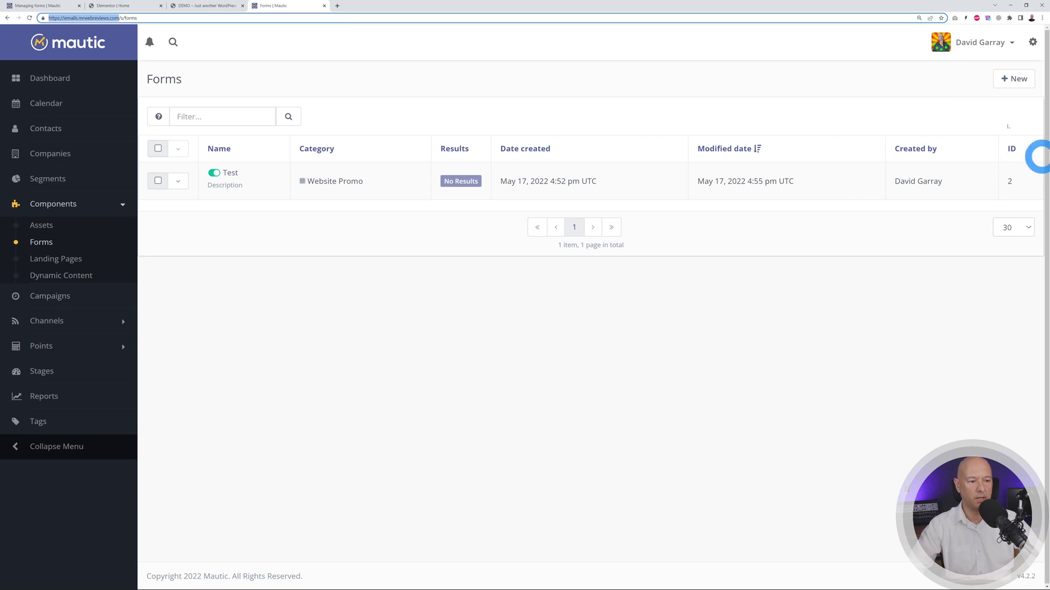
{"action": "left_click", "coordinate": [131, 8]}
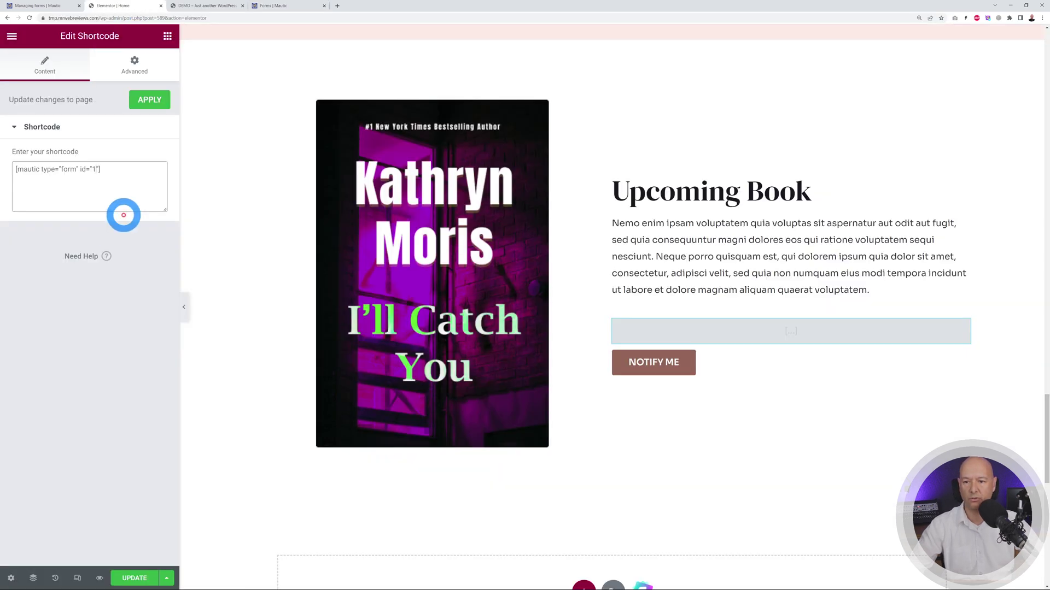
{"action": "type", "text": "2"}
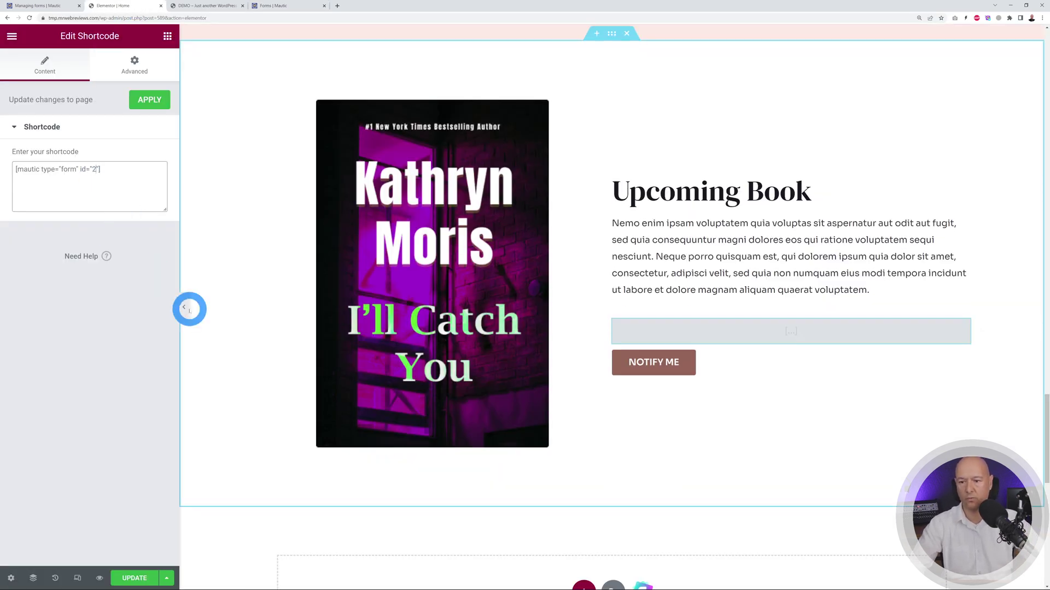
{"action": "left_click", "coordinate": [135, 575]}
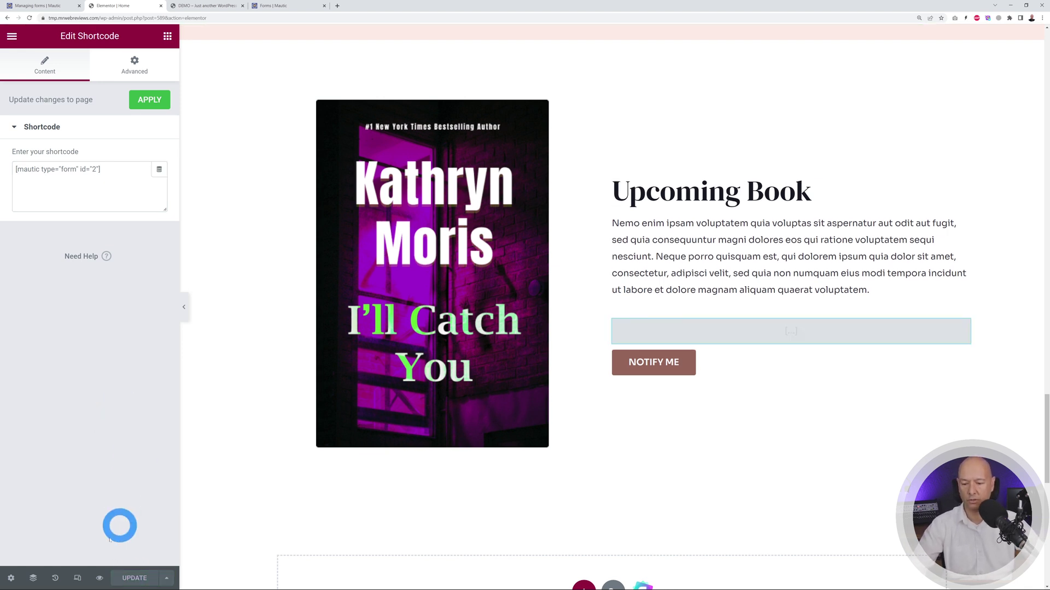
{"action": "left_click", "coordinate": [100, 577]}
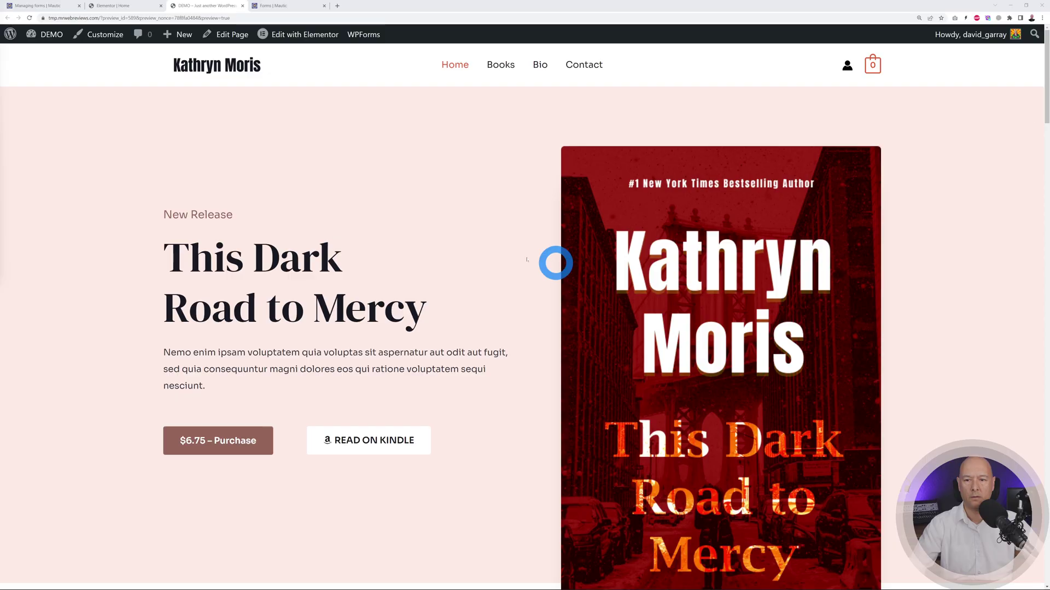
- Submit a test name and email through the homepage form, then view Mautic's Contacts list
{"action": "left_click_drag", "start_coordinate": [1046, 87], "coordinate": [1045, 478]}
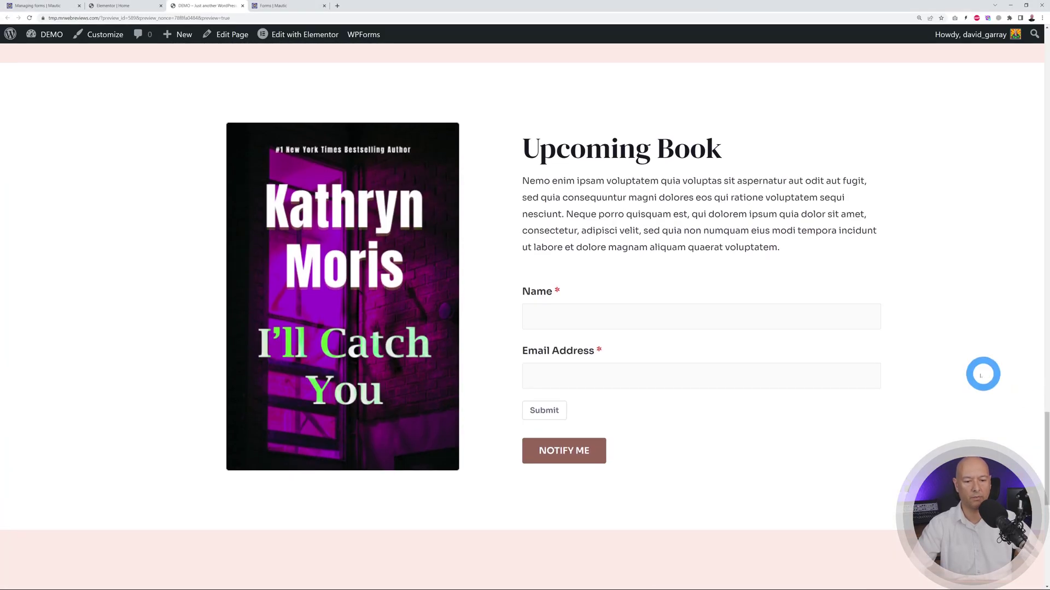
{"action": "left_click", "coordinate": [654, 315]}
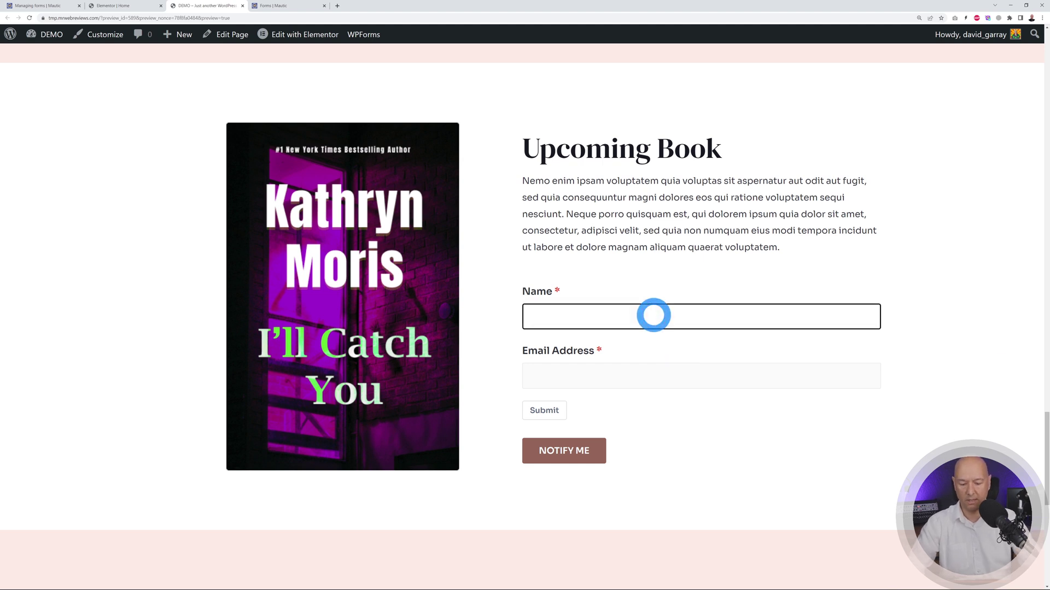
{"action": "key", "text": "Tab"}
{"action": "type", "text": "jo"}
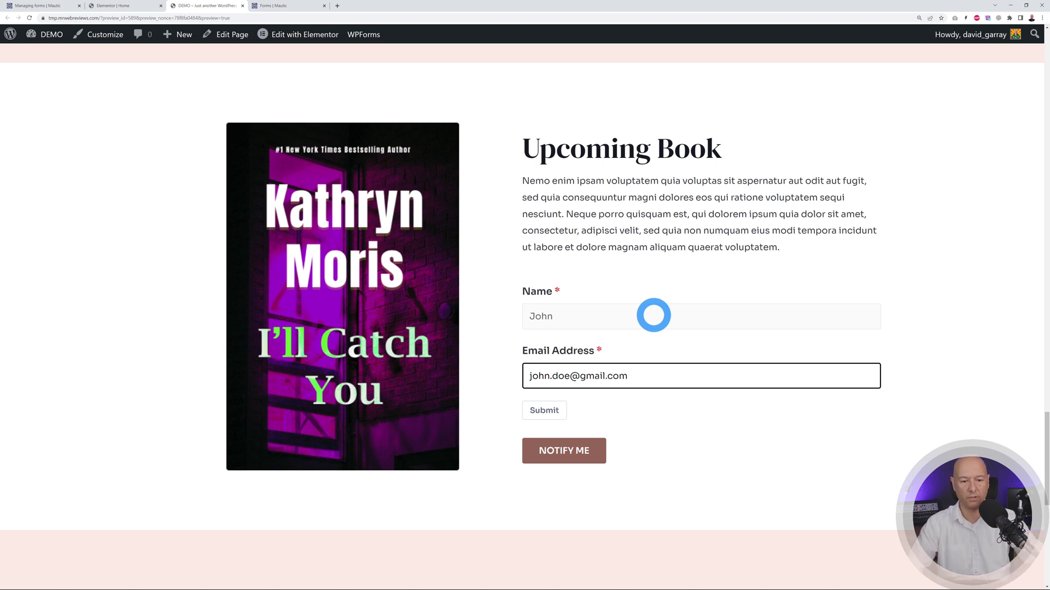
{"action": "left_click", "coordinate": [553, 410]}
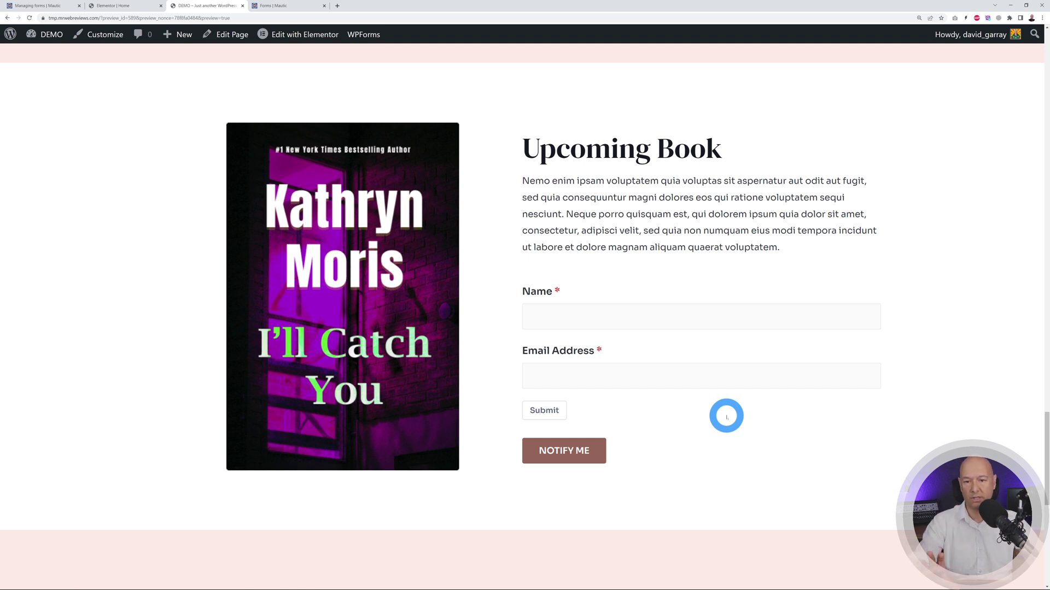
{"action": "left_click", "coordinate": [298, 5]}
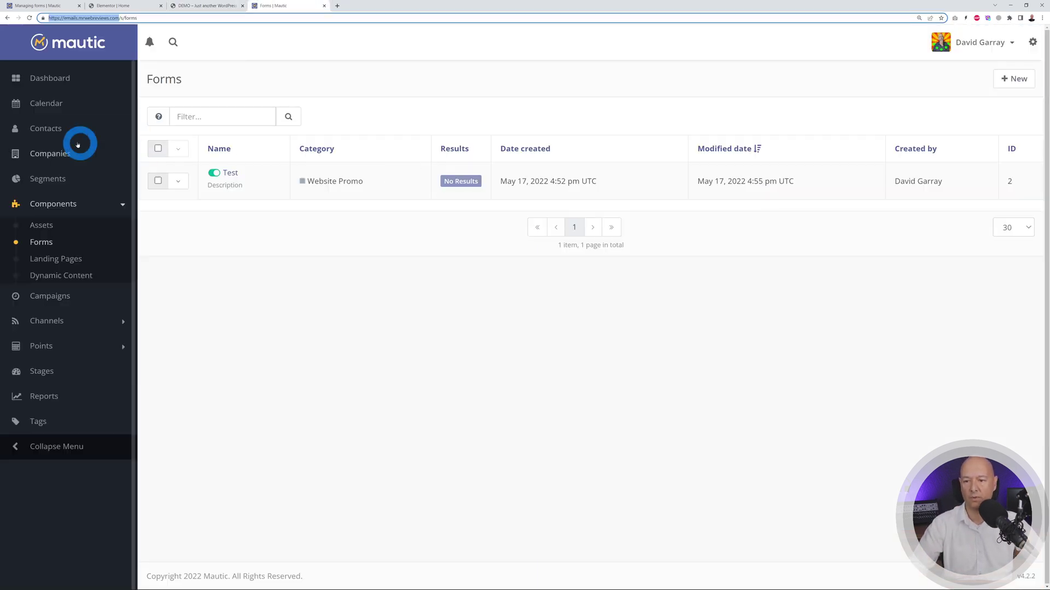
{"action": "left_click", "coordinate": [57, 132]}
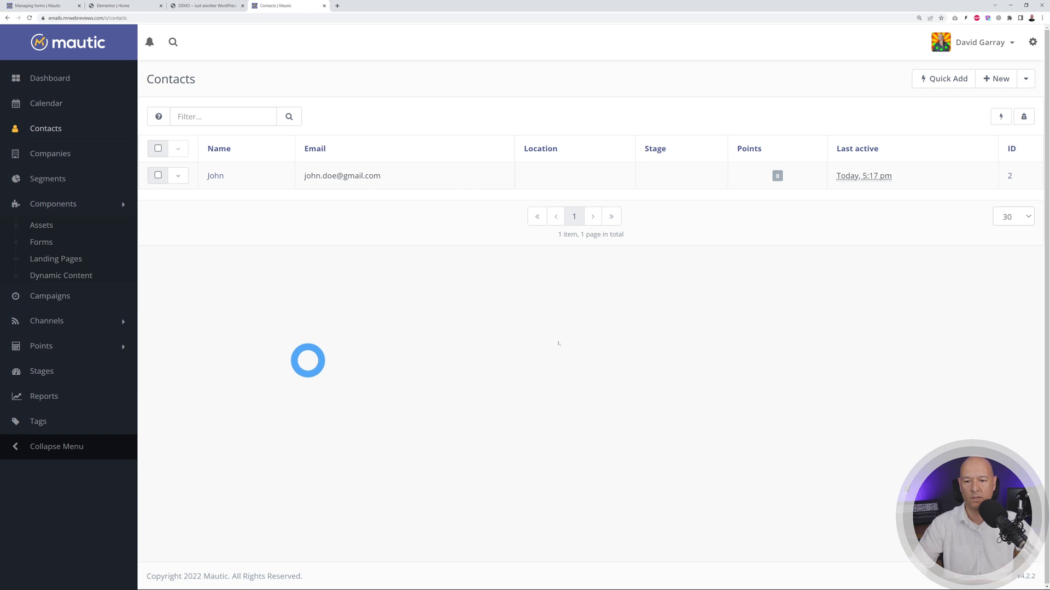